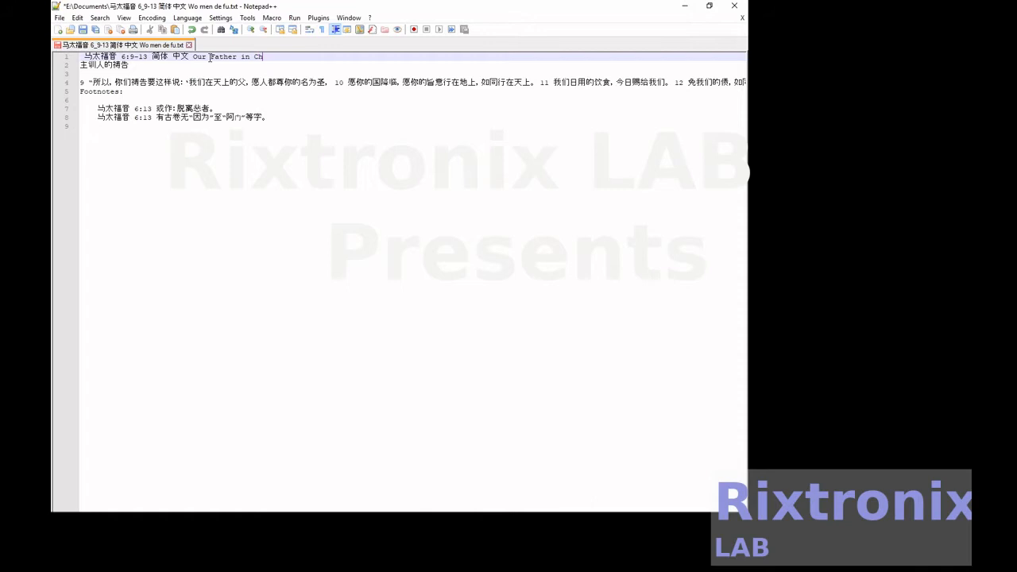
Complete the first line's English title as "Our Father in Simplified Chinese" and put that title on its own second line.
type("lified Chinese")
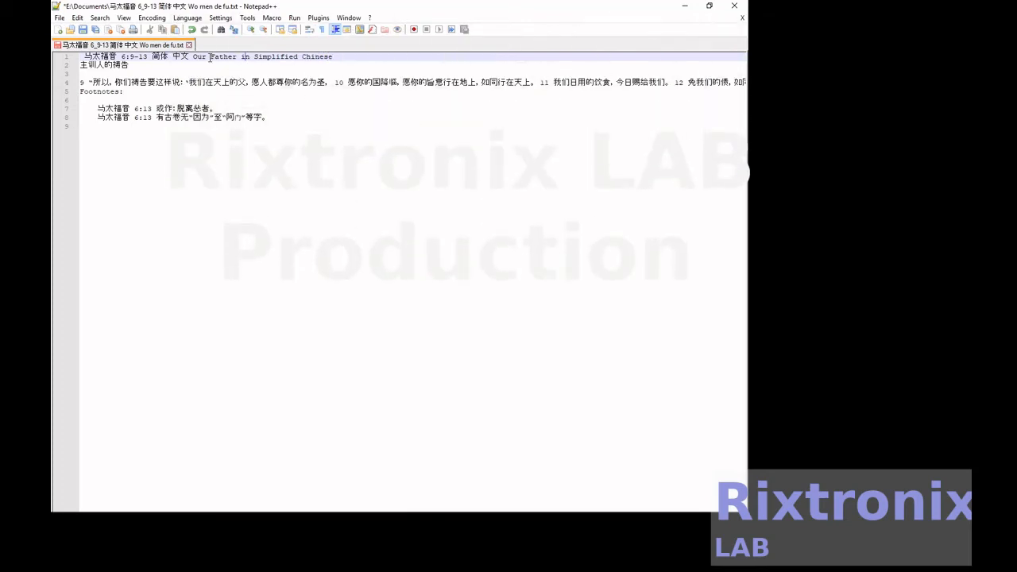
key("Return")
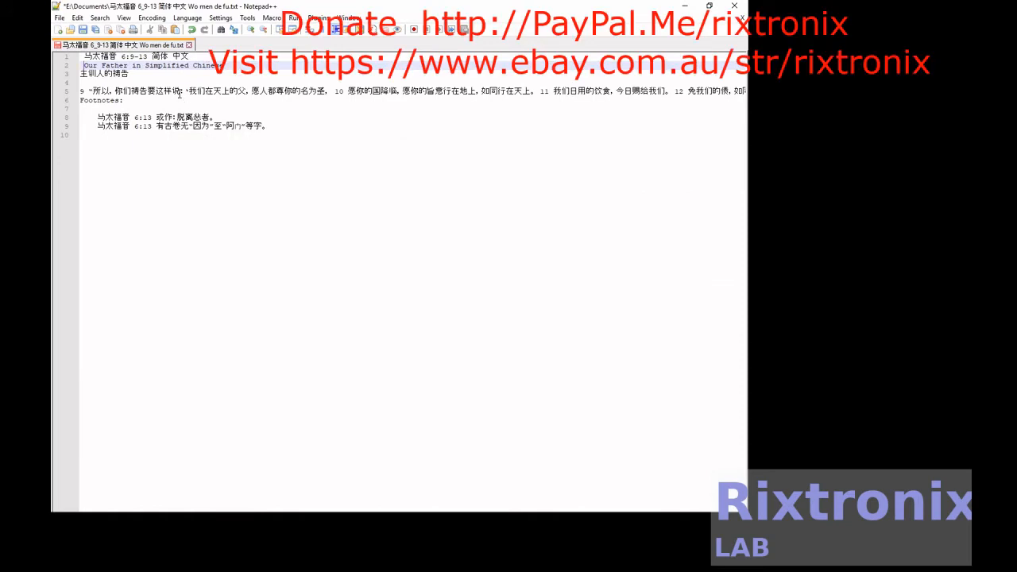
Break verses 9 and 10 of the Chinese prayer into separate lines, one phrase per line after 所以.
left_click(116, 92)
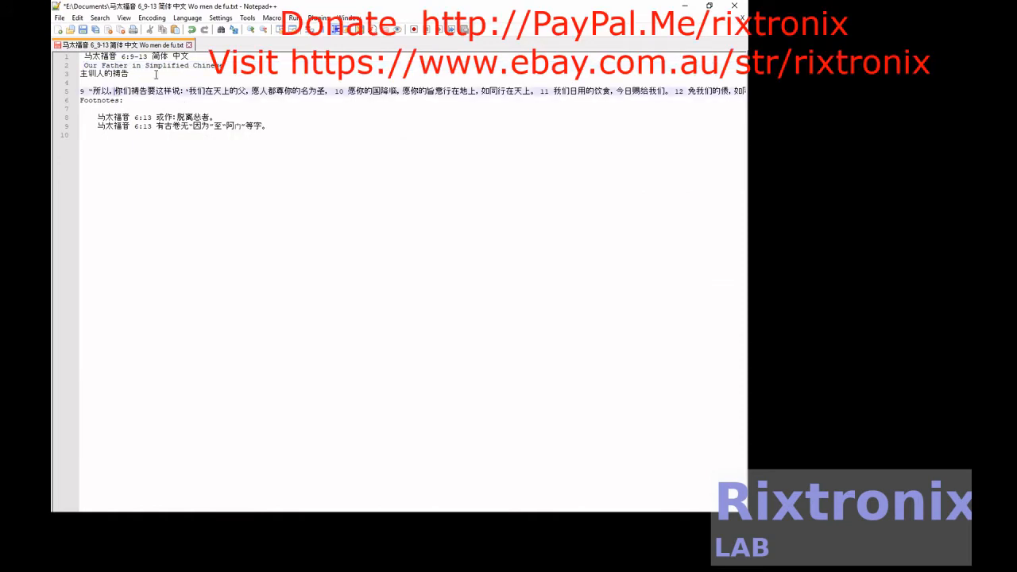
key("Return")
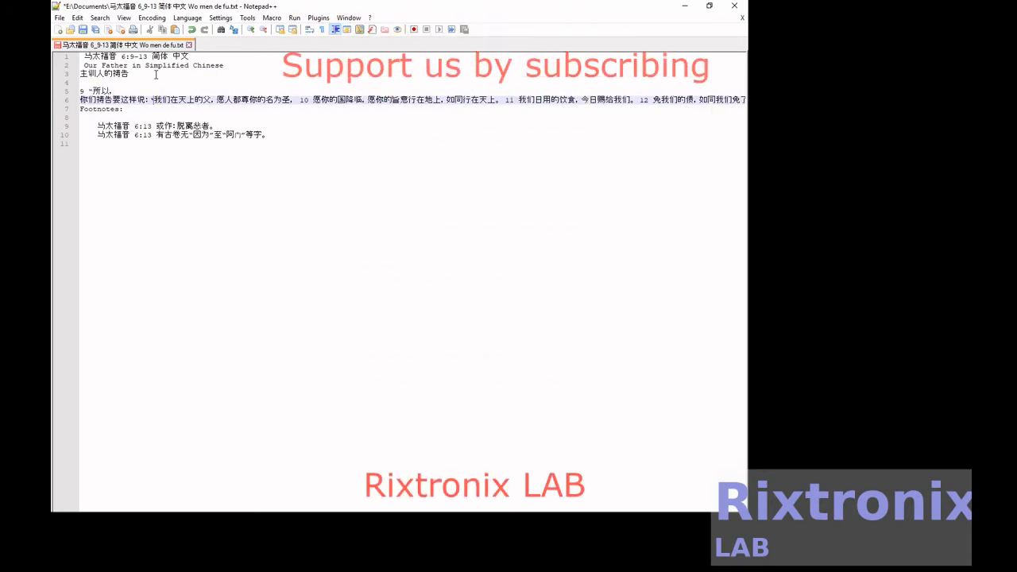
key("Return")
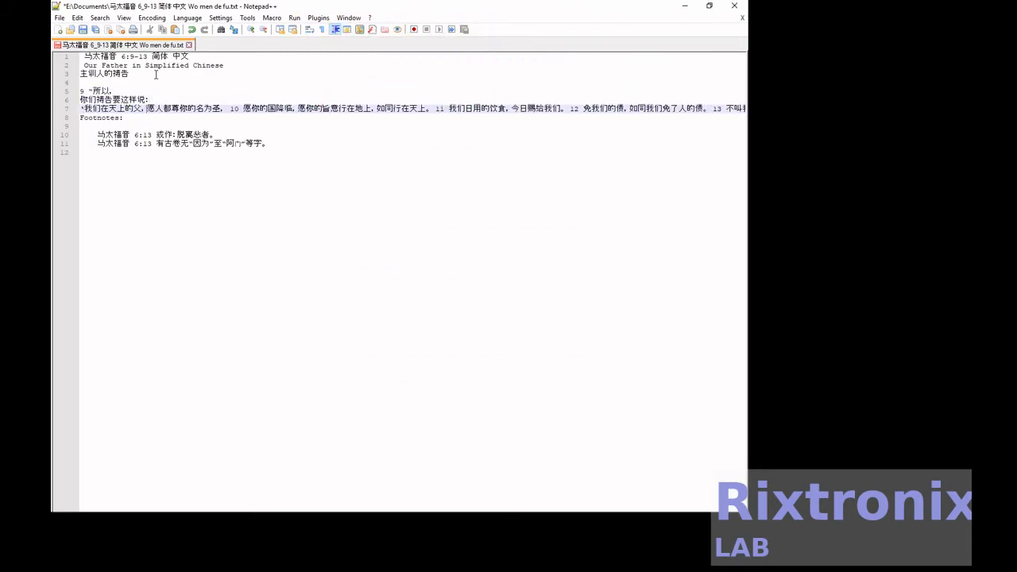
key("Return")
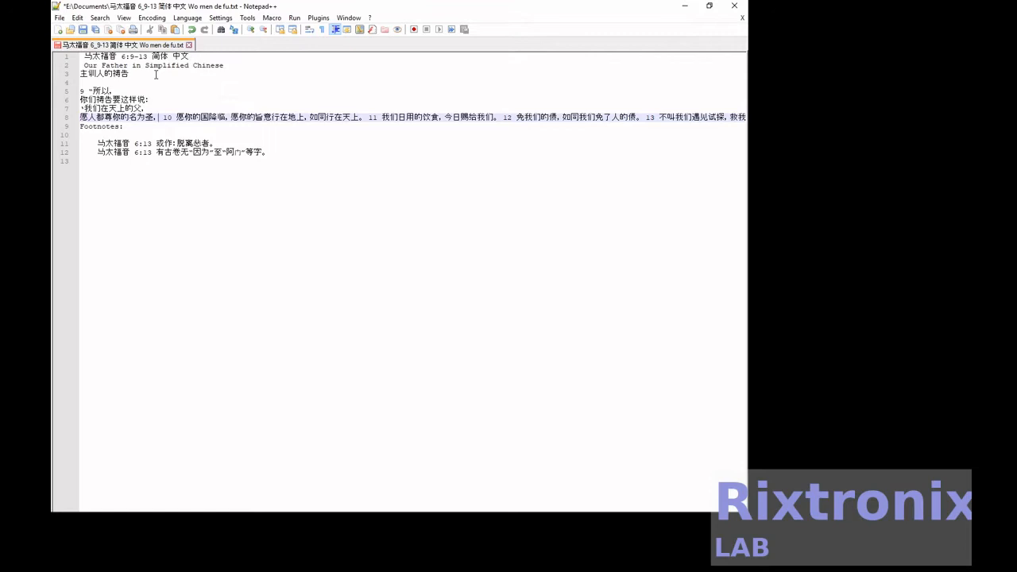
key("Return")
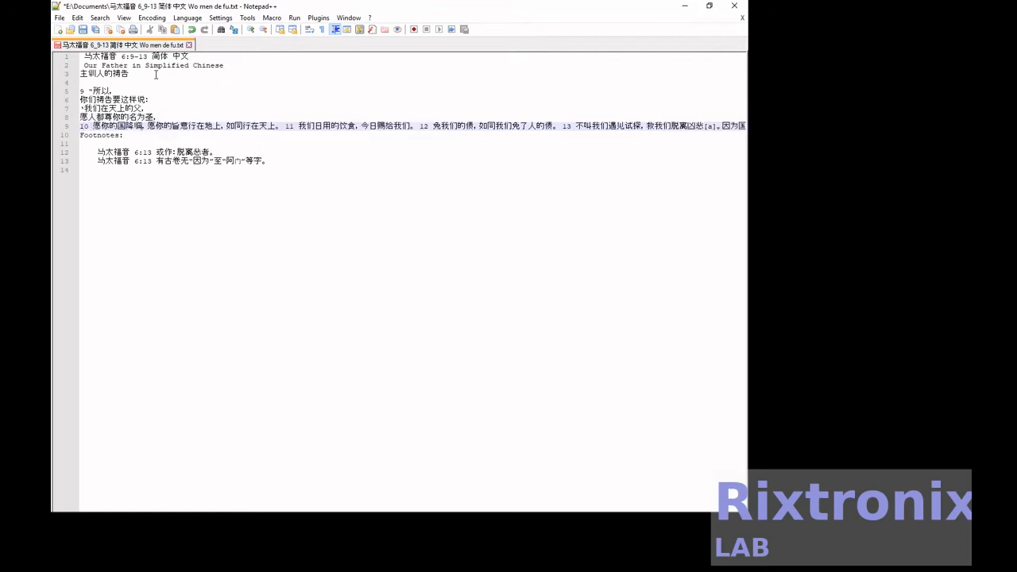
key("Return")
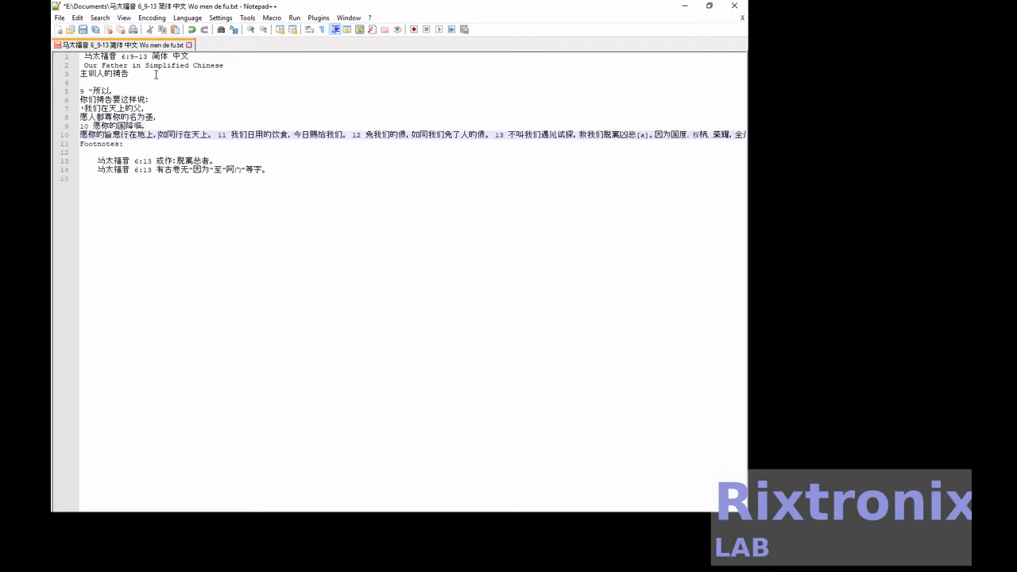
key("Return")
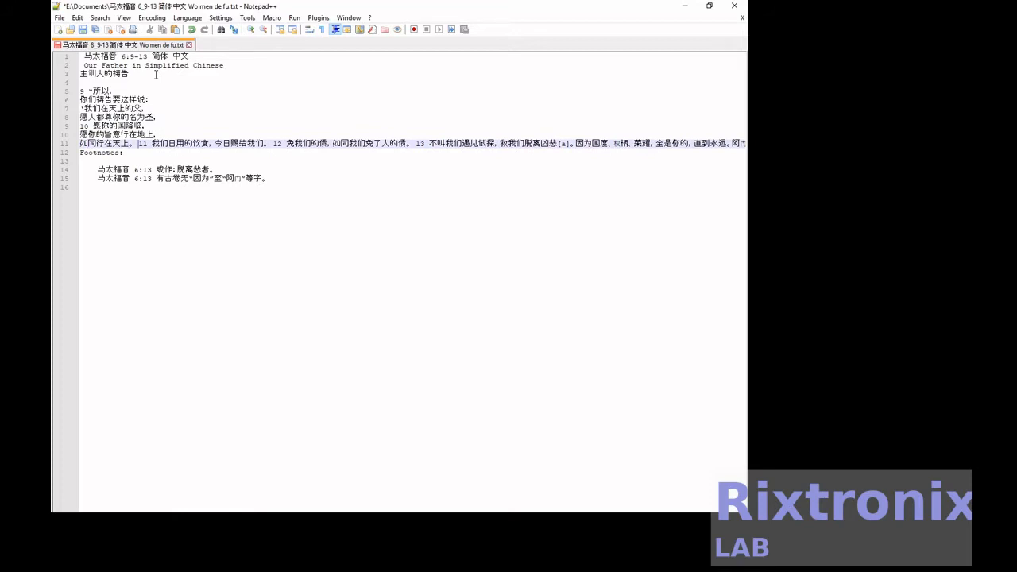
Put verses 11 and 12 on their own lines, each split at its comma, with verse 13 starting a new line.
key("Return")
key("Return")
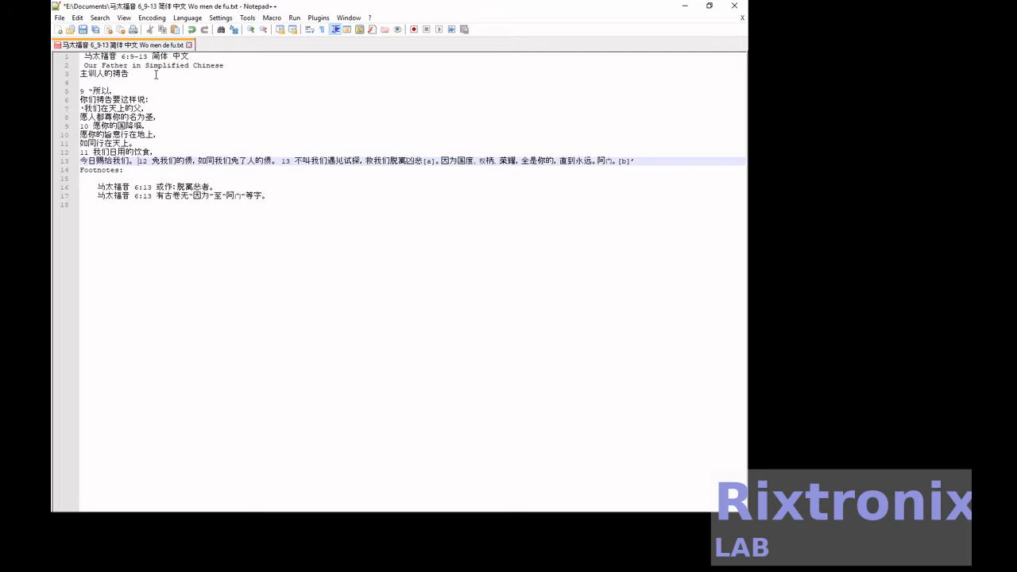
key("Return")
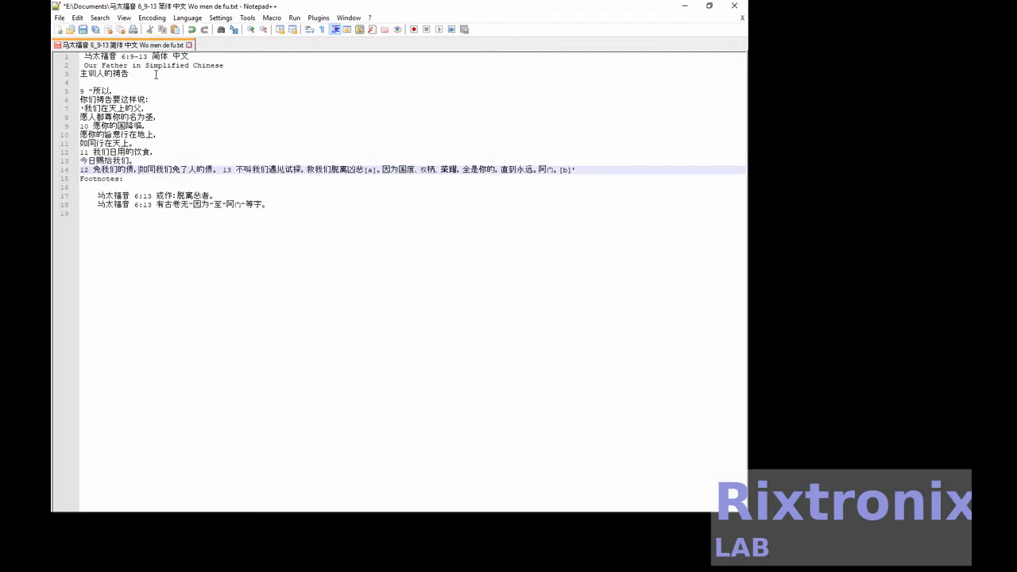
key("Return")
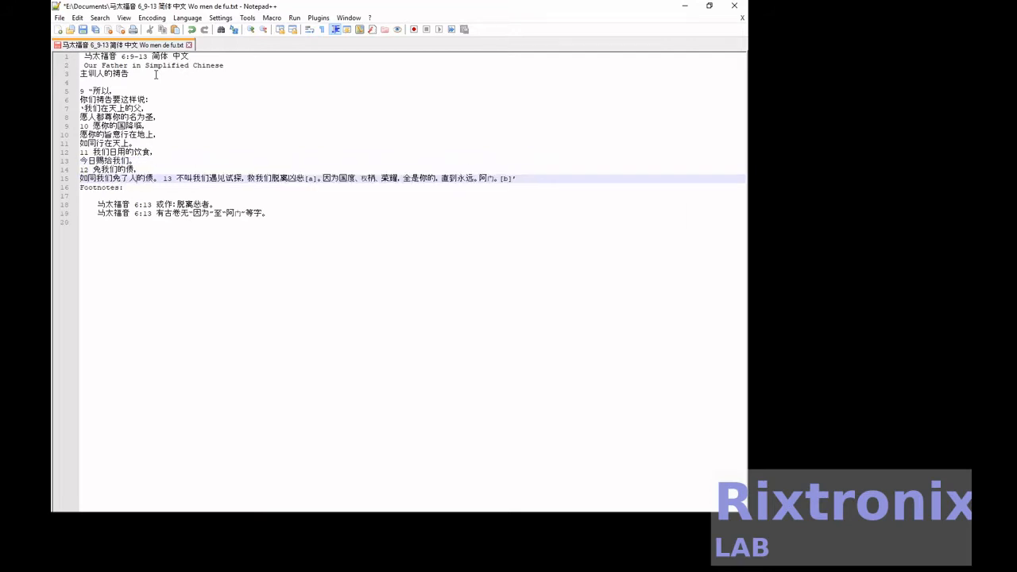
key("Return")
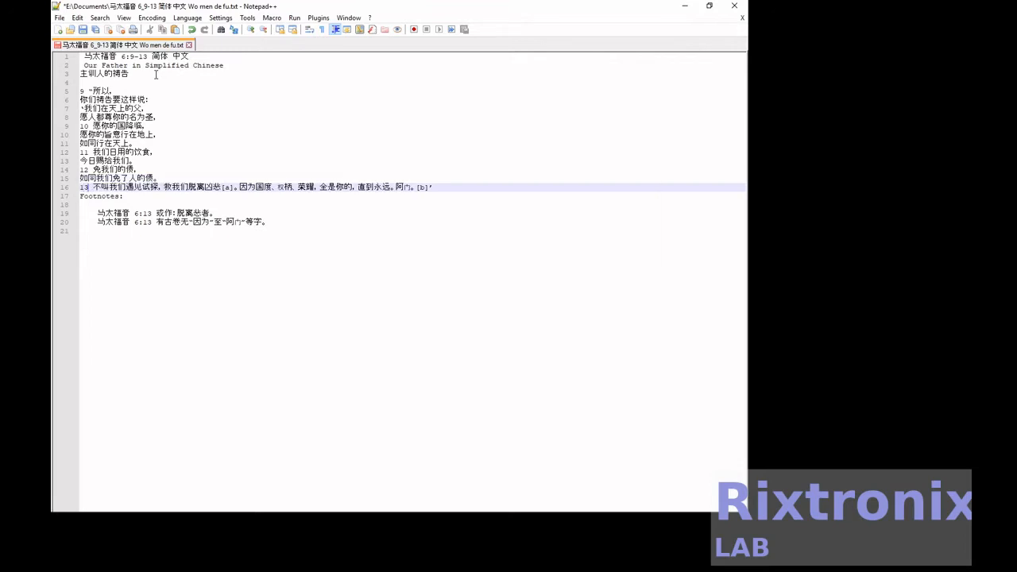
Break verse 13 into separate phrase lines starting at 救我们, 因为国度, 权柄, 全是你的 and 直到永远.
key("Return")
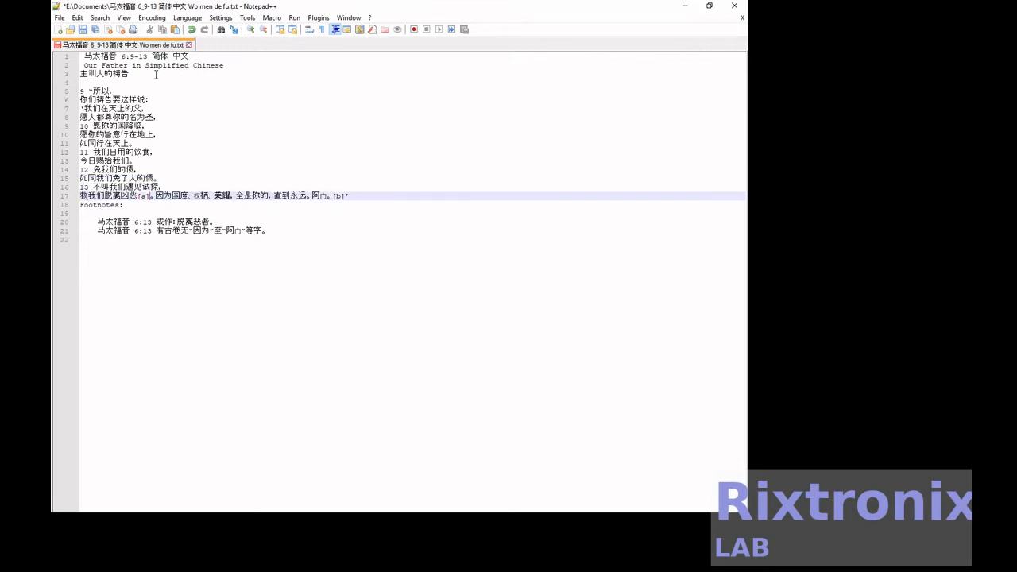
key("Return")
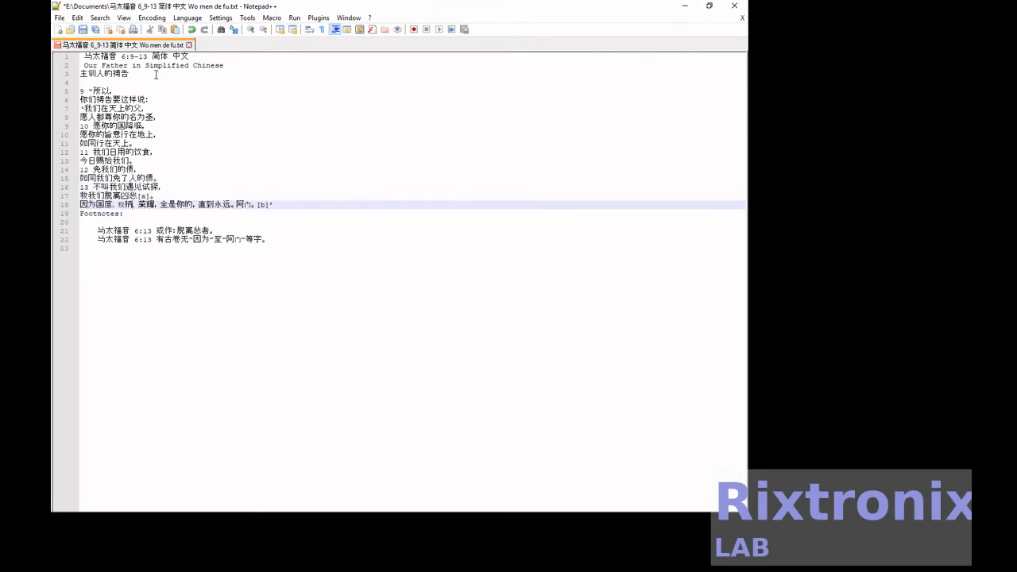
key("Return")
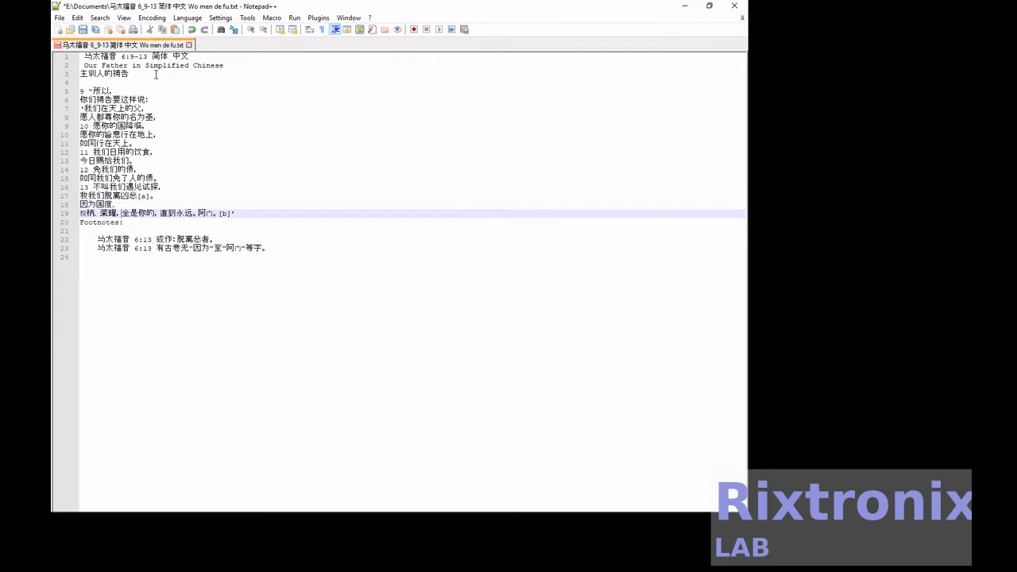
key("Return")
key("Return")
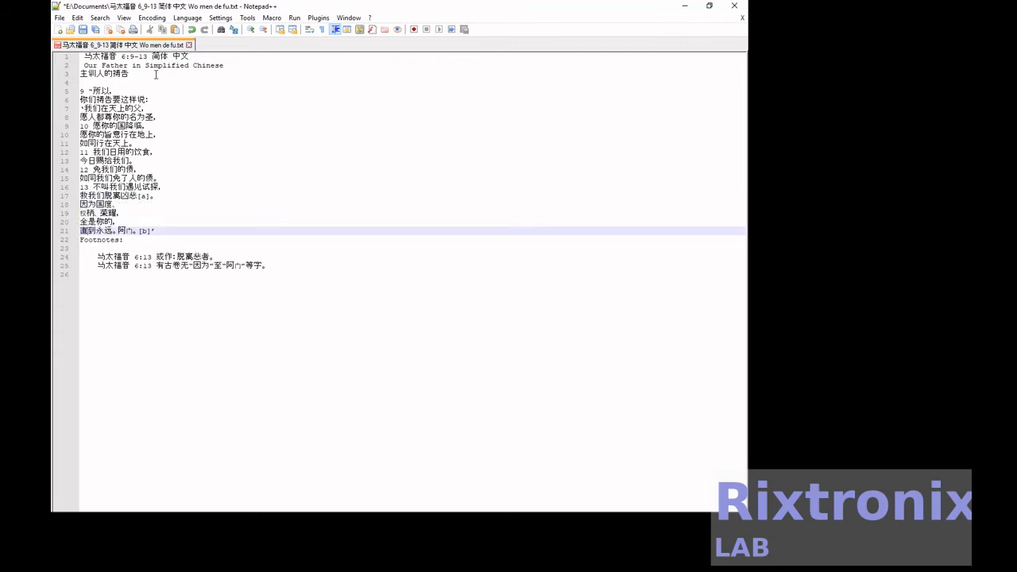
Save the reformatted text file and select all of its text.
key("Down")
key("Down")
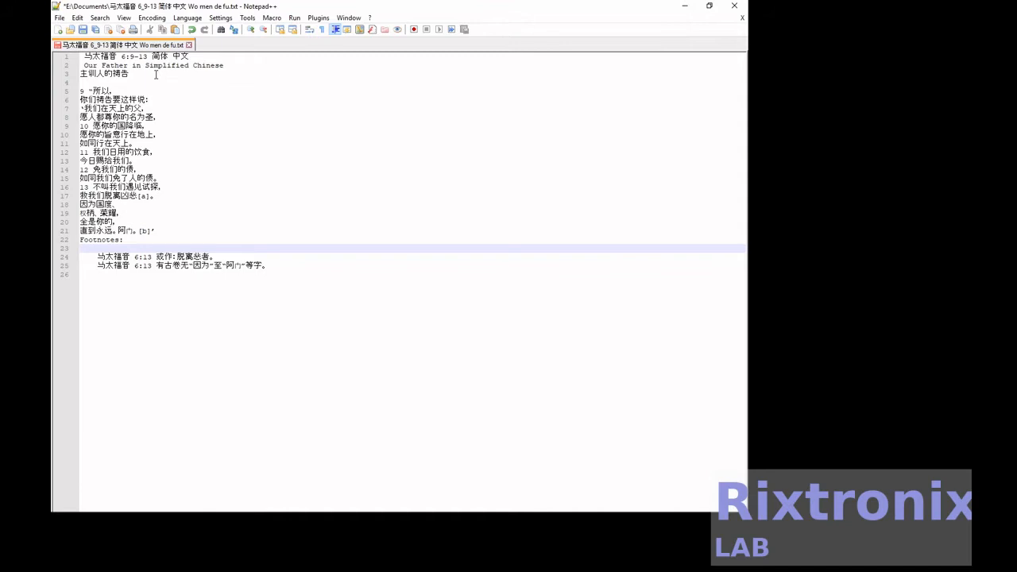
left_click(84, 30)
left_click(195, 112)
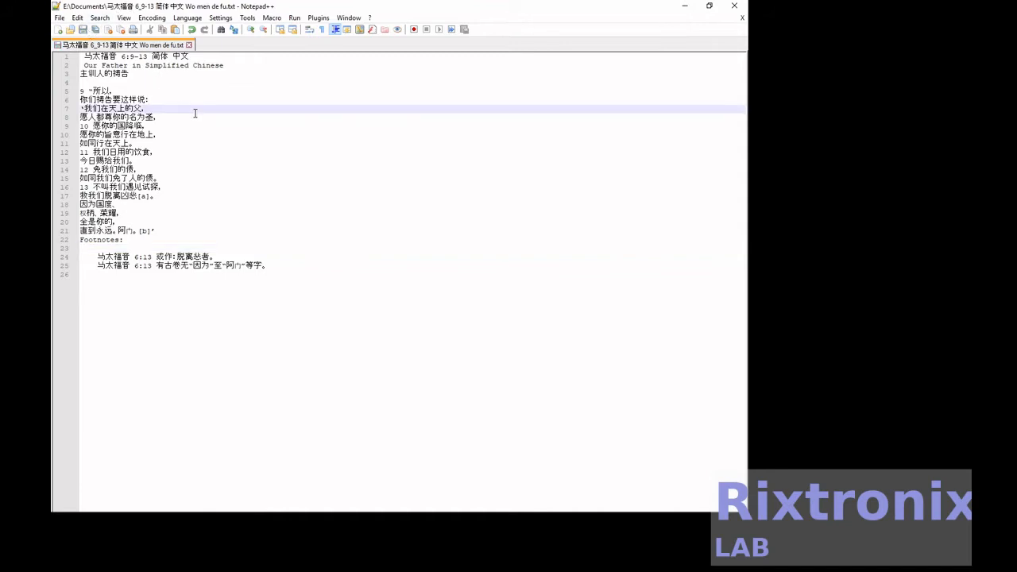
key("ctrl+a")
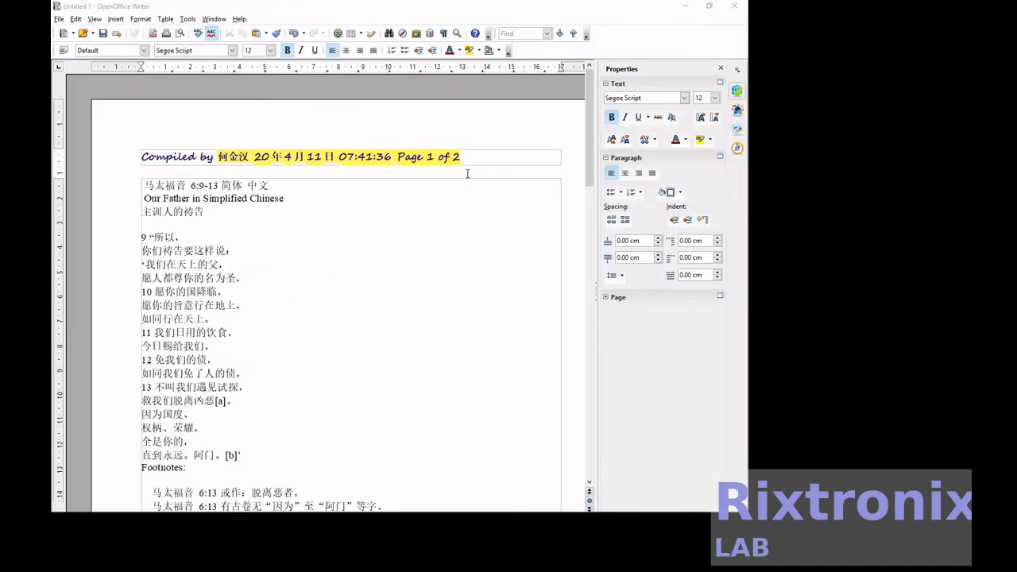
In the OpenOffice Writer document, add 马太福音 6:9-13 简体 中文 as a new header line below the "Compiled by" line.
left_click(473, 157)
key("Return")
type("马太福音 6:9-13 简体 中文")
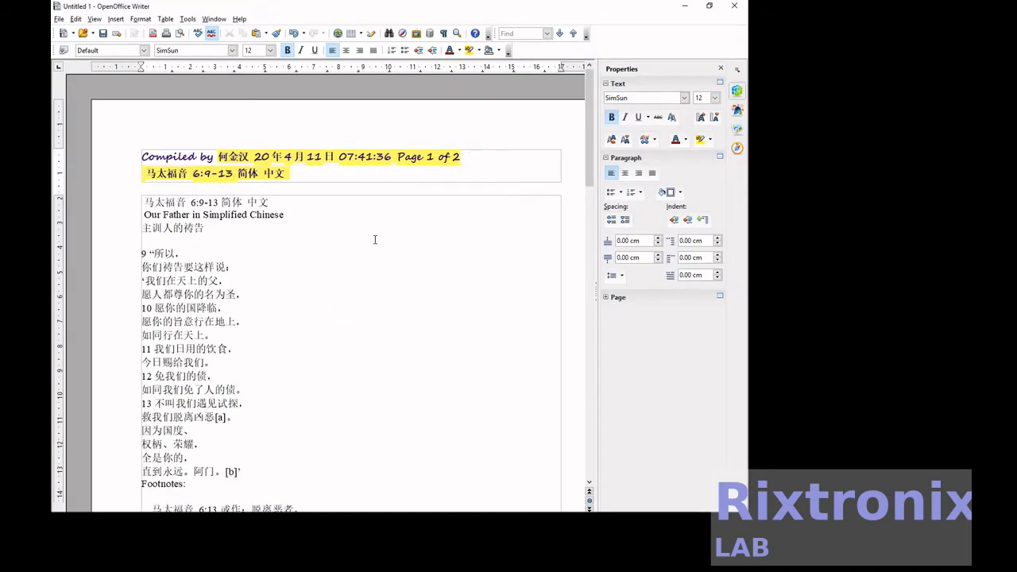
Copy the English title "Matthew 6: 9-13 Simplified Chinese" from the body onto a new header line below the Chinese title.
scroll(375, 239, "down", 6)
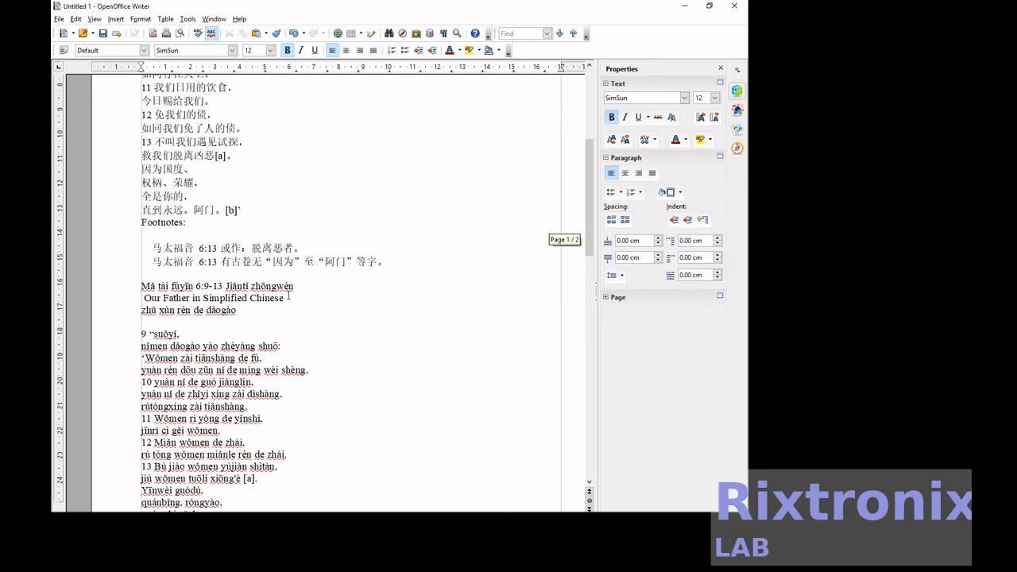
scroll(286, 295, "down", 8)
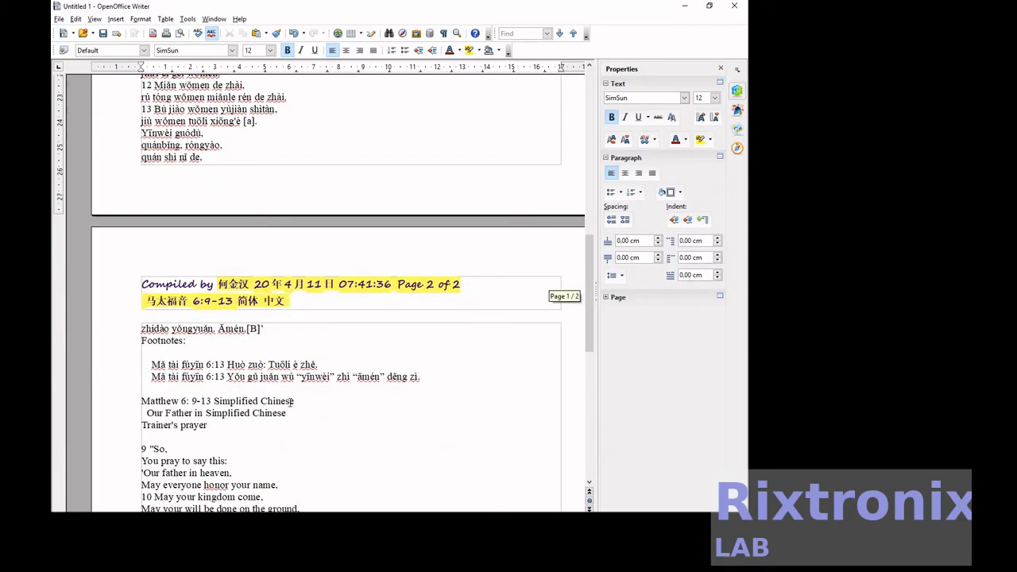
left_click_drag(293, 401, 136, 400)
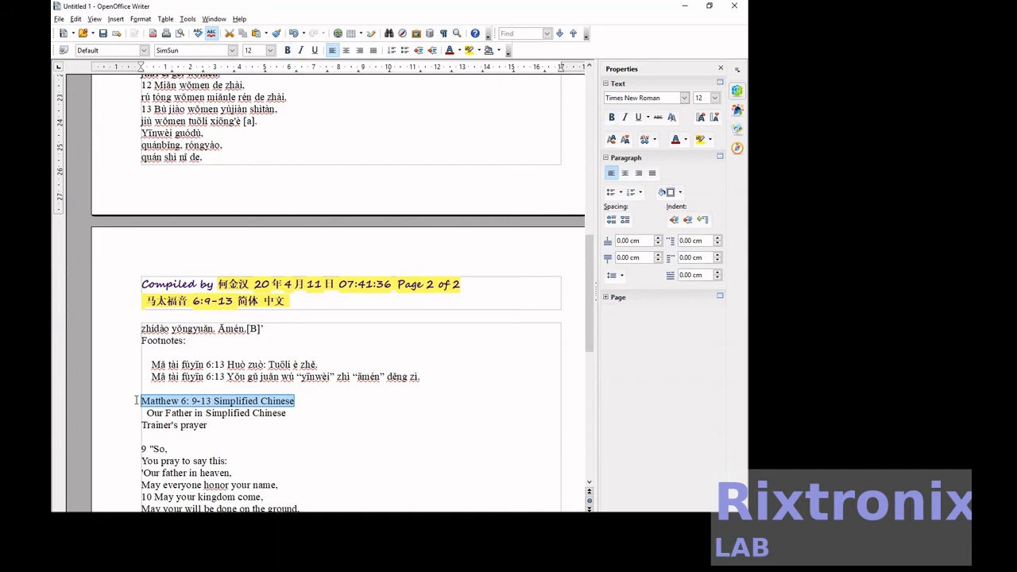
scroll(234, 240, "up", 20)
left_click(296, 179)
key("Return")
type("Matthew 6: 9-13 Simplified Chinese")
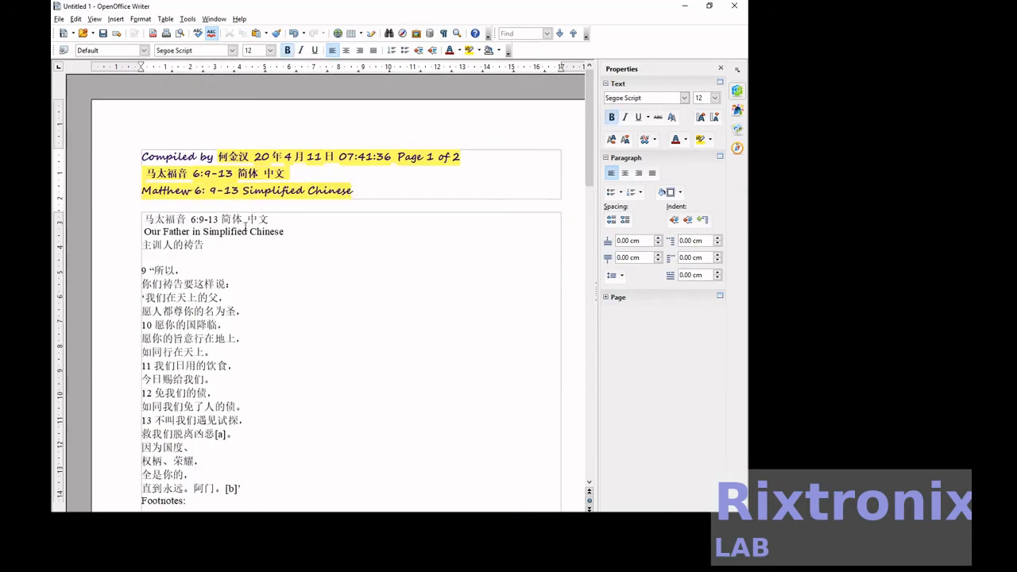
Copy the pinyin title "Mǎ tài fúyīn 6:9-13 Jiǎntǐ zhōngwén" from the body into the header between the Chinese and English titles.
scroll(245, 227, "down", 7)
left_click_drag(301, 280, 124, 269)
key("ctrl+c")
scroll(309, 159, "up", 7)
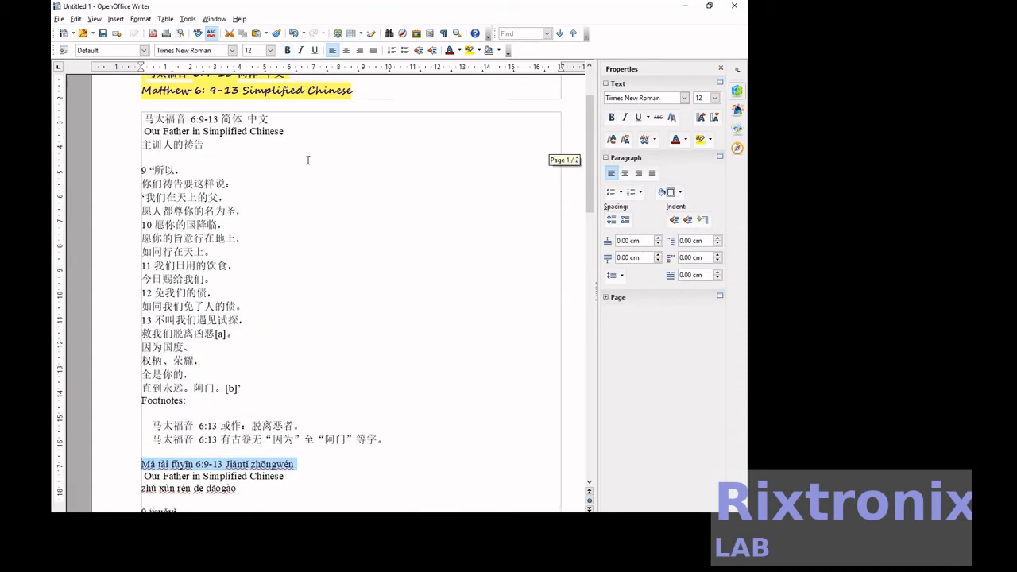
key("Return")
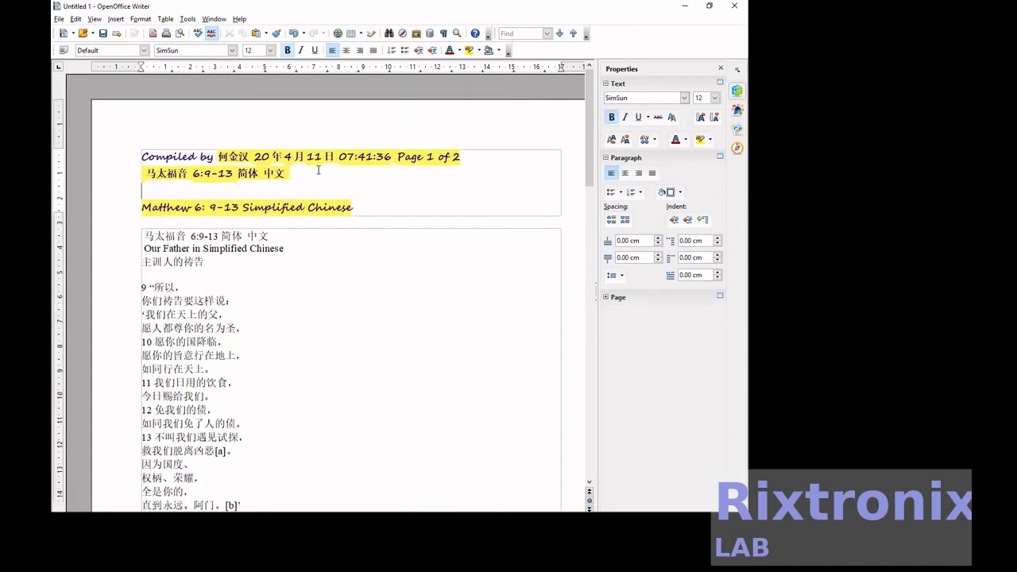
key("ctrl+v")
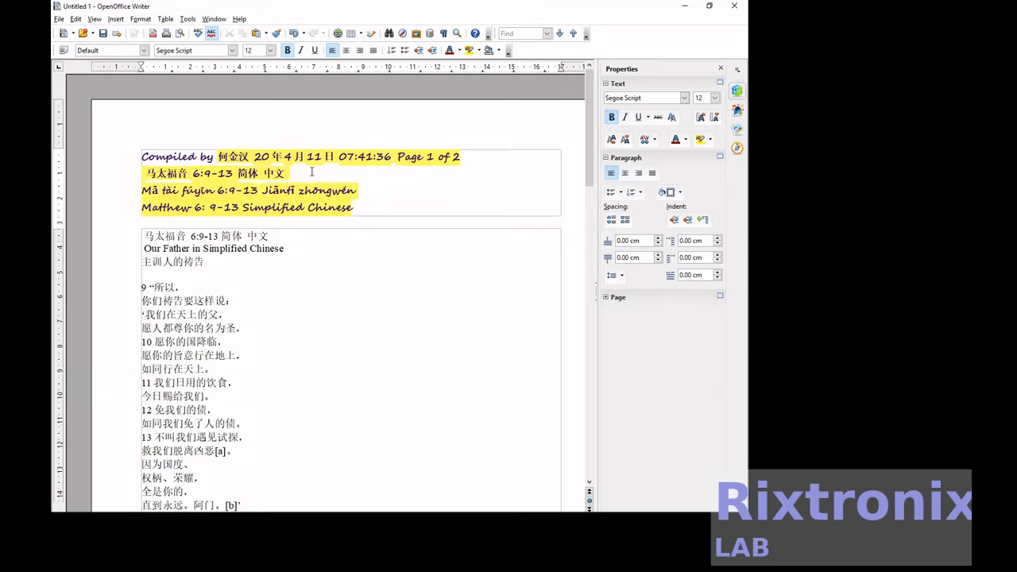
Set the three header title lines in Chinese, pinyin and English to font size 24.
left_click_drag(146, 172, 375, 206)
left_click(270, 50)
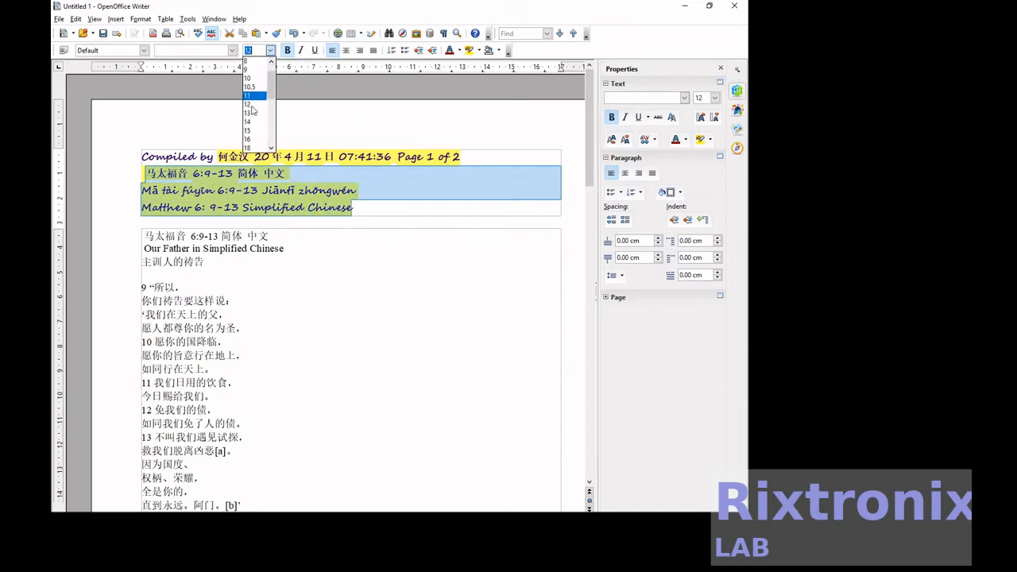
left_click(248, 95)
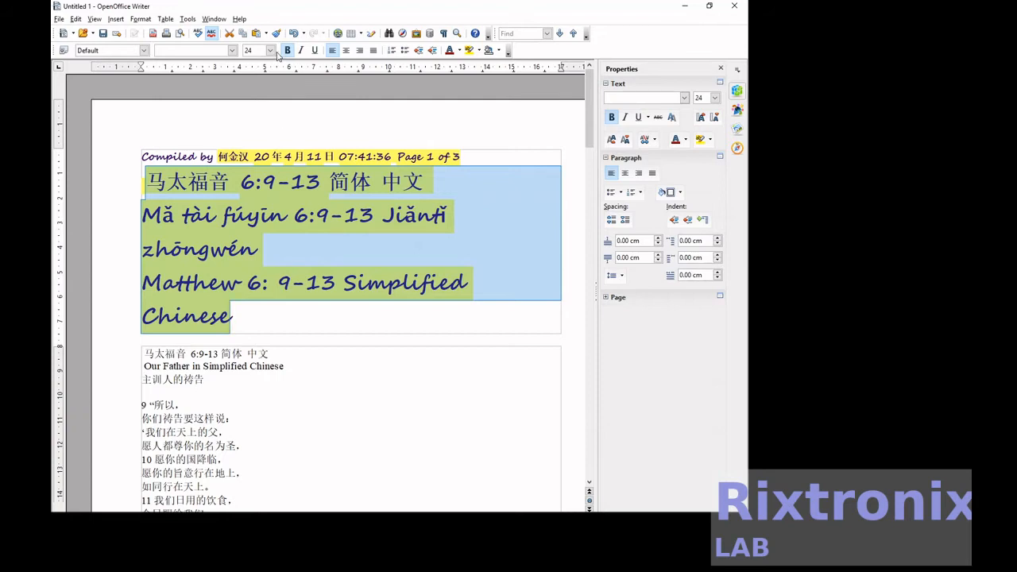
Set all body text, from the Chinese title through the last English footnote, to font size 24.
left_click(194, 352)
key("shift+Down")
key("shift+Down")
key("shift+Down")
key("shift+Down")
key("shift+Down")
key("shift+Down")
key("shift+Down")
key("shift+Down")
key("shift+Down")
key("shift+Down")
key("shift+Down")
key("shift+Down")
key("shift+Down")
key("shift+Down")
key("shift+Down")
key("shift+Down")
key("shift+Down")
key("shift+Down")
key("shift+Down")
key("shift+Down")
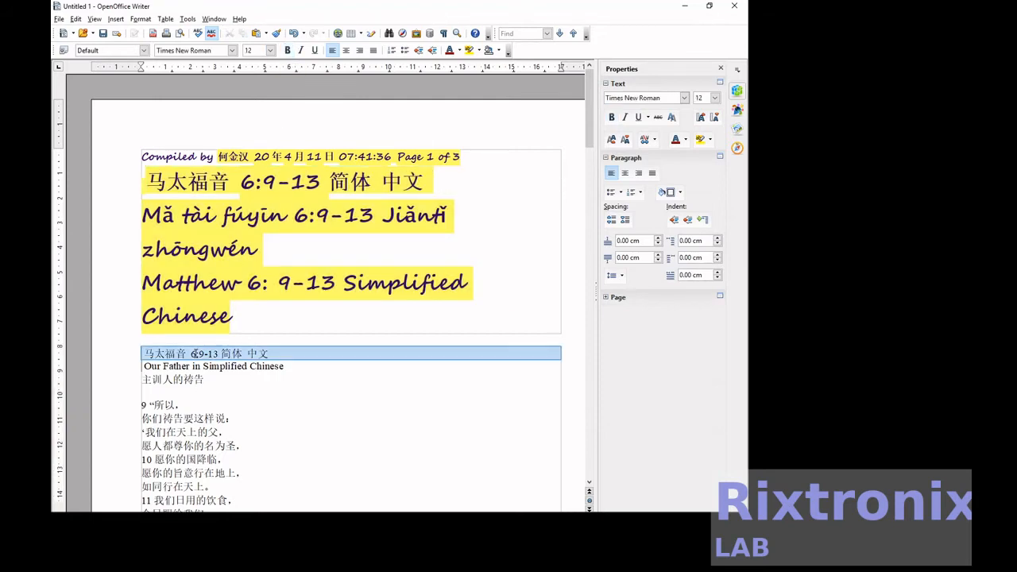
key("shift+Down")
key("shift+Down")
key("shift+Down")
key("shift+Down")
key("shift+Down")
key("shift+Down")
key("shift+Down")
key("shift+Down")
key("shift+Down")
key("shift+Down")
key("shift+Down")
key("shift+Down")
key("shift+Down")
key("shift+Down")
key("shift+Down")
key("shift+Down")
key("shift+Down")
key("shift+Down")
key("shift+Down")
key("shift+Down")
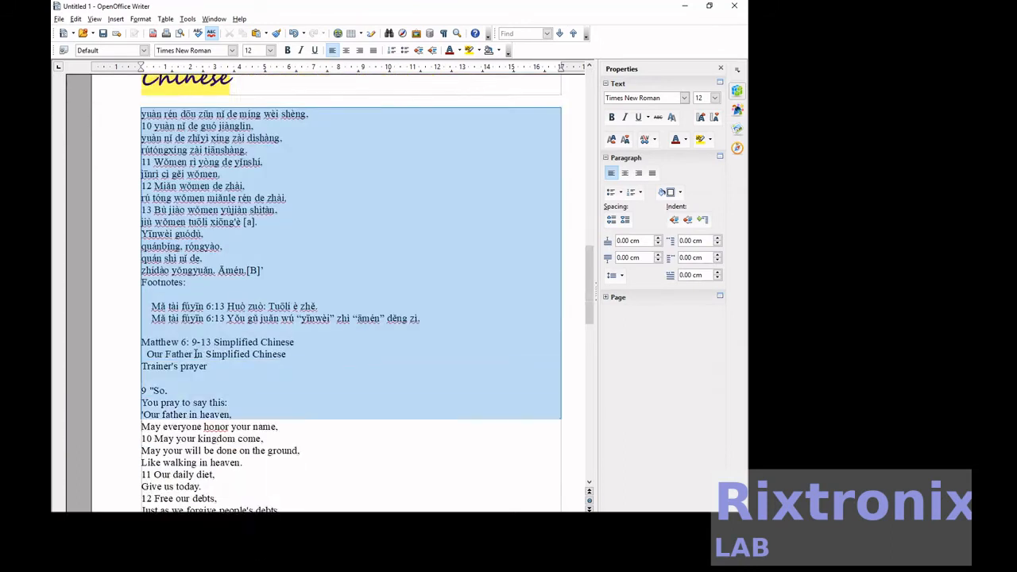
key("shift+Right")
key("shift+Right")
key("shift+Right")
key("shift+Right")
key("shift+Right")
key("shift+Right")
key("shift+Right")
key("shift+Right")
key("shift+Right")
key("shift+Right")
key("shift+Right")
key("shift+Right")
key("shift+Right")
key("shift+Right")
key("shift+Right")
key("shift+Right")
key("shift+Right")
key("shift+Right")
key("shift+Right")
key("shift+Right")
key("shift+Right")
key("shift+Right")
key("shift+Right")
key("shift+Right")
key("shift+Right")
key("shift+Right")
key("shift+Right")
key("shift+Right")
key("shift+Right")
key("shift+Right")
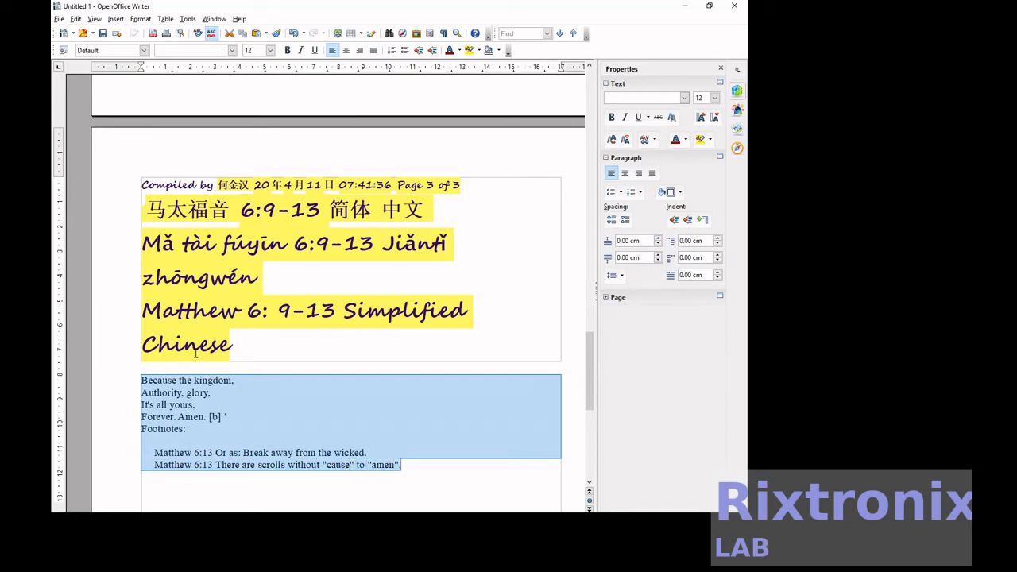
left_click(271, 51)
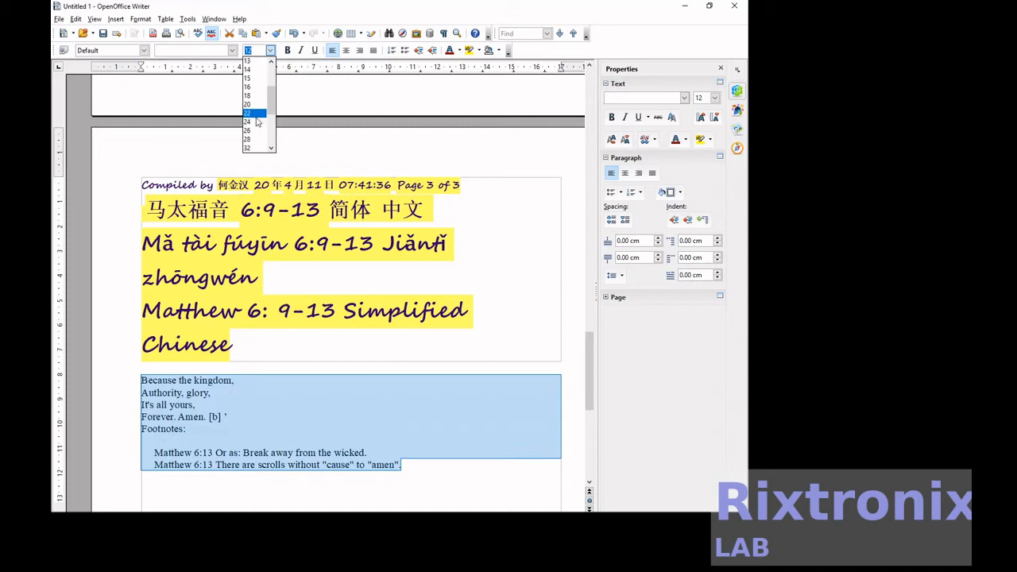
left_click(256, 121)
scroll(439, 237, "up", 10)
scroll(439, 237, "up", 15)
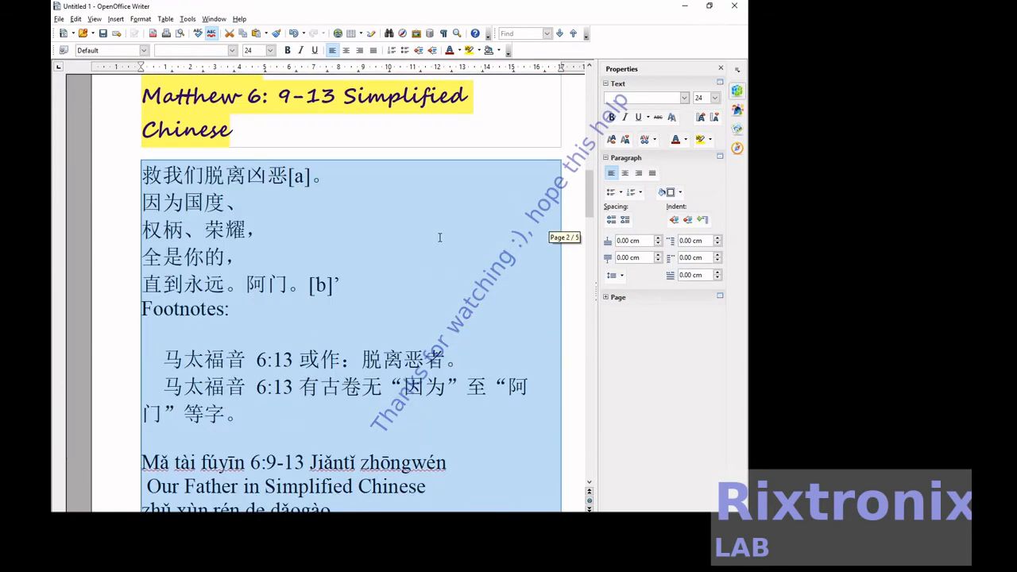
Set the pinyin and English title lines in the header to font size 22.
scroll(439, 237, "up", 5)
scroll(439, 236, "down", 6)
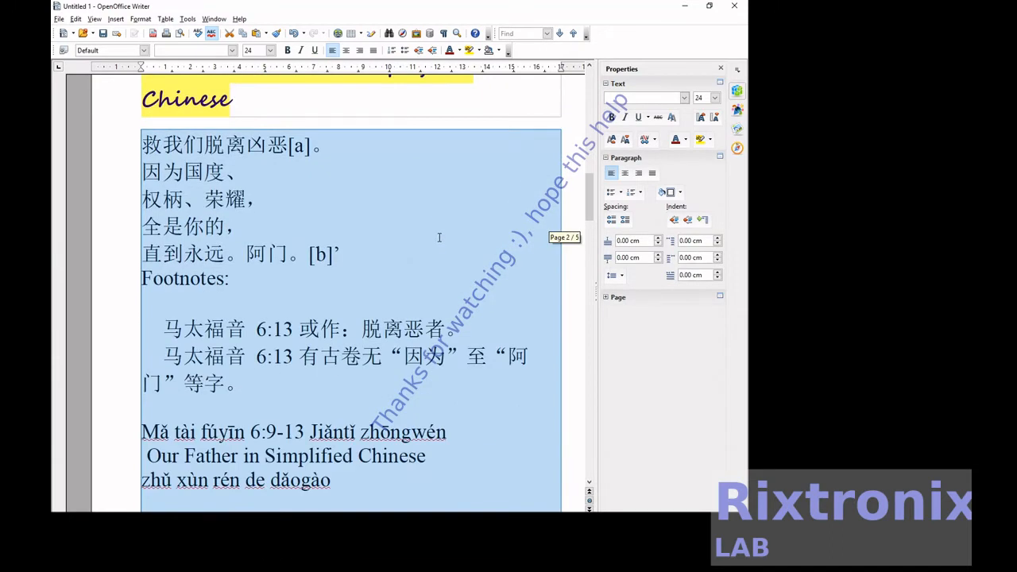
scroll(438, 237, "down", 3)
scroll(438, 237, "up", 12)
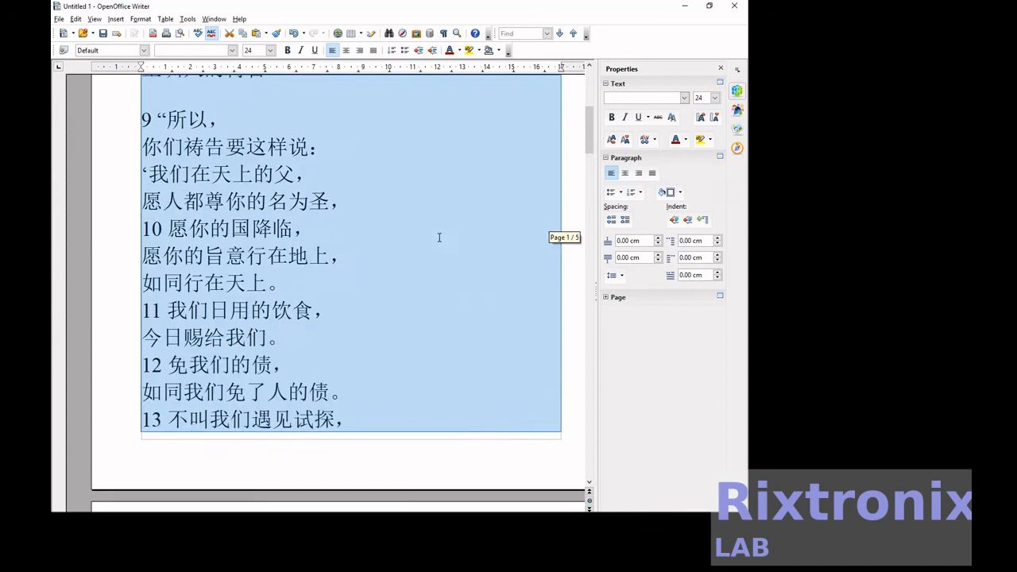
left_click(269, 317)
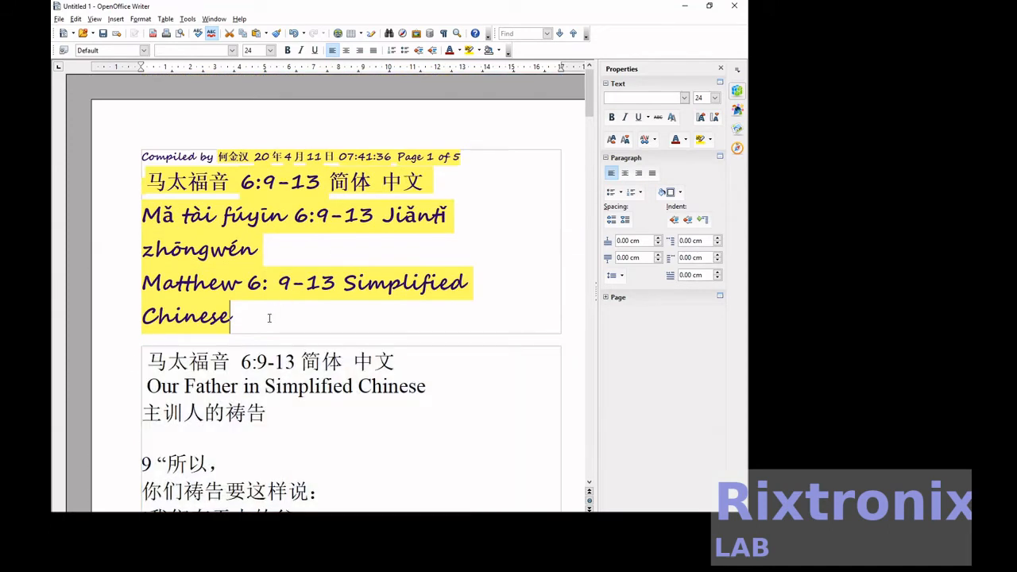
left_click_drag(256, 307, 148, 213)
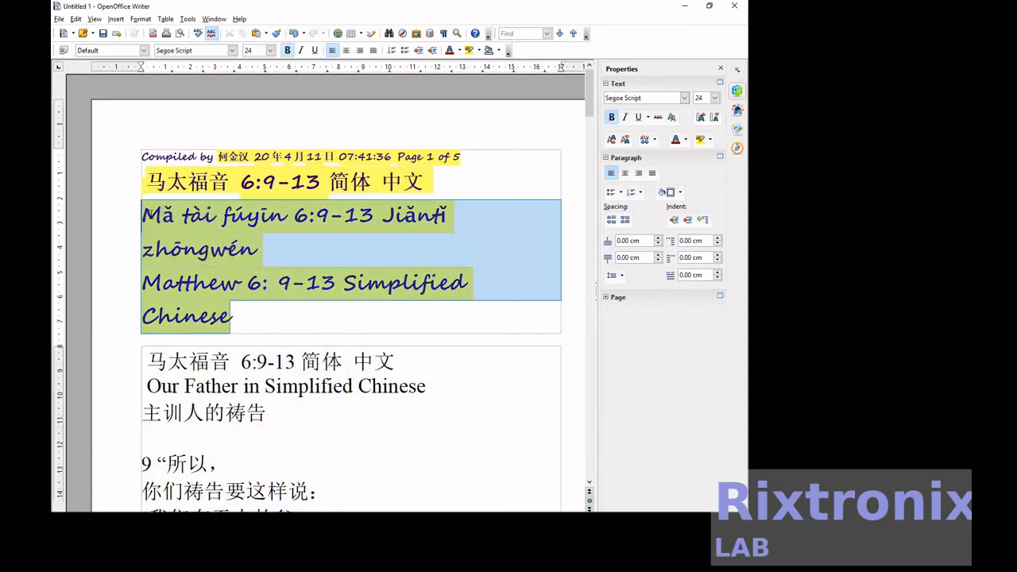
left_click(270, 50)
left_click(251, 95)
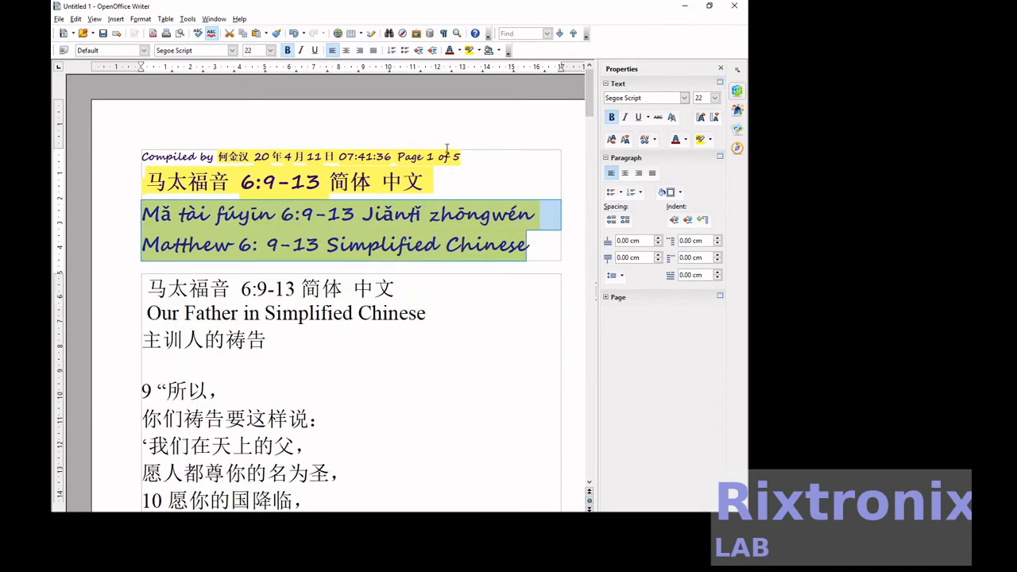
left_click(373, 101)
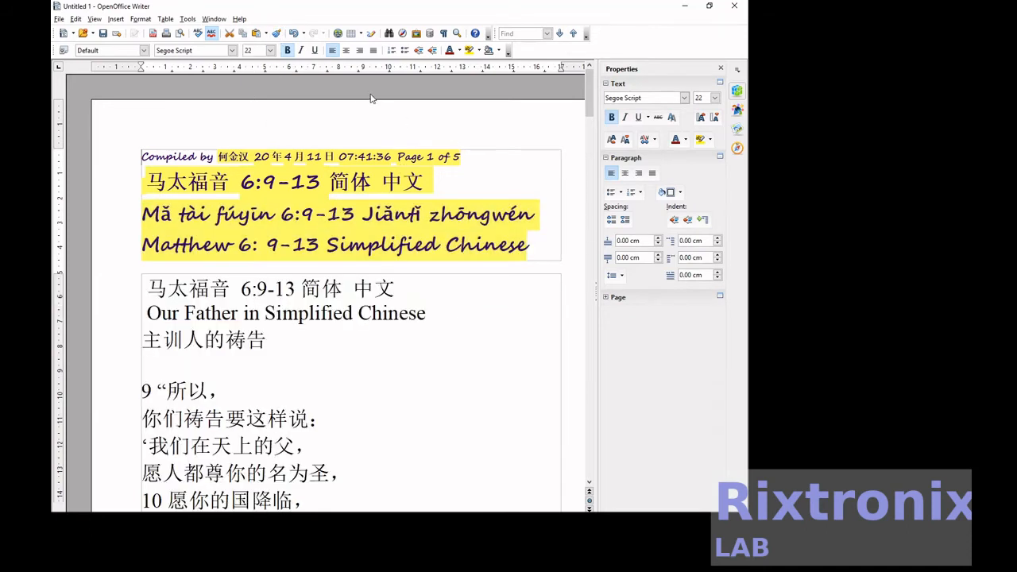
Make the Chinese section of the body, from its title through the last Chinese footnote, bold and red.
scroll(240, 326, "down", 4)
scroll(239, 326, "up", 3)
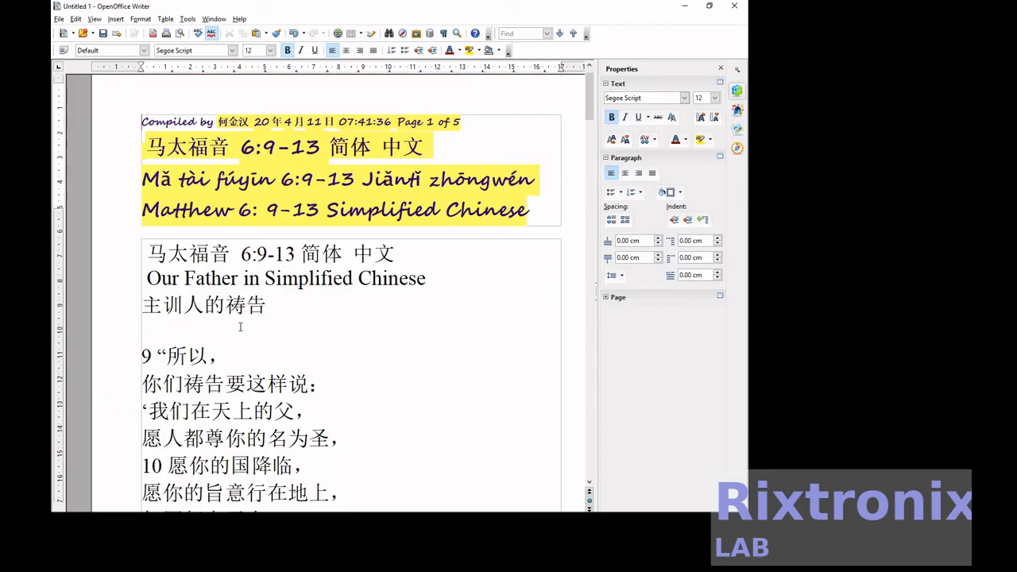
left_click(287, 255)
key("Home")
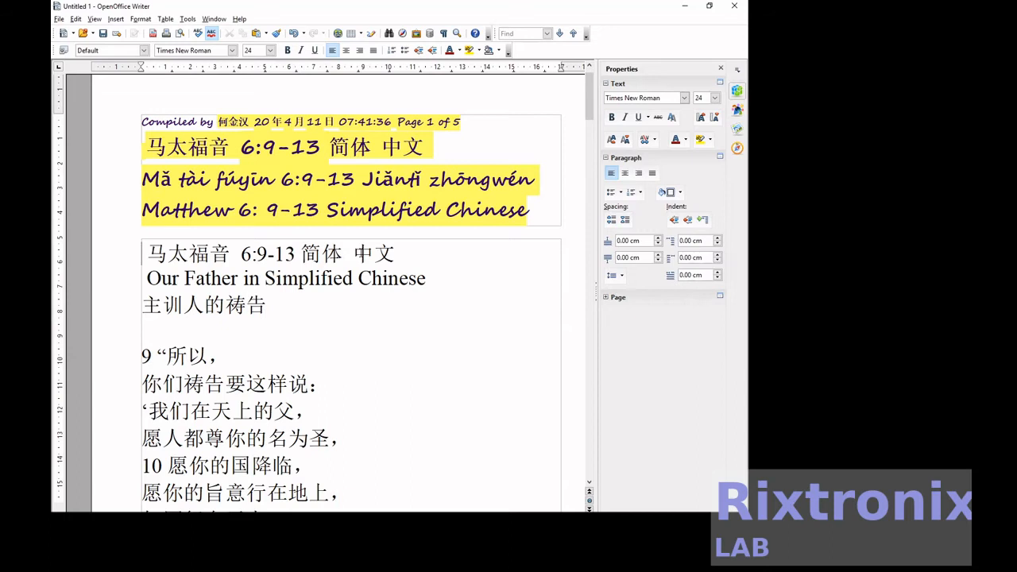
key("shift+Down")
key("shift+Down")
key("shift+Down")
key("shift+Down")
key("shift+Down")
key("shift+Down")
key("shift+Down")
key("shift+Down")
key("shift+Down")
key("shift+Down")
key("shift+Down")
key("shift+Down")
key("shift+Down")
key("shift+Down")
key("shift+Down")
key("shift+Down")
key("shift+Down")
key("shift+Down")
key("shift+Down")
key("shift+Down")
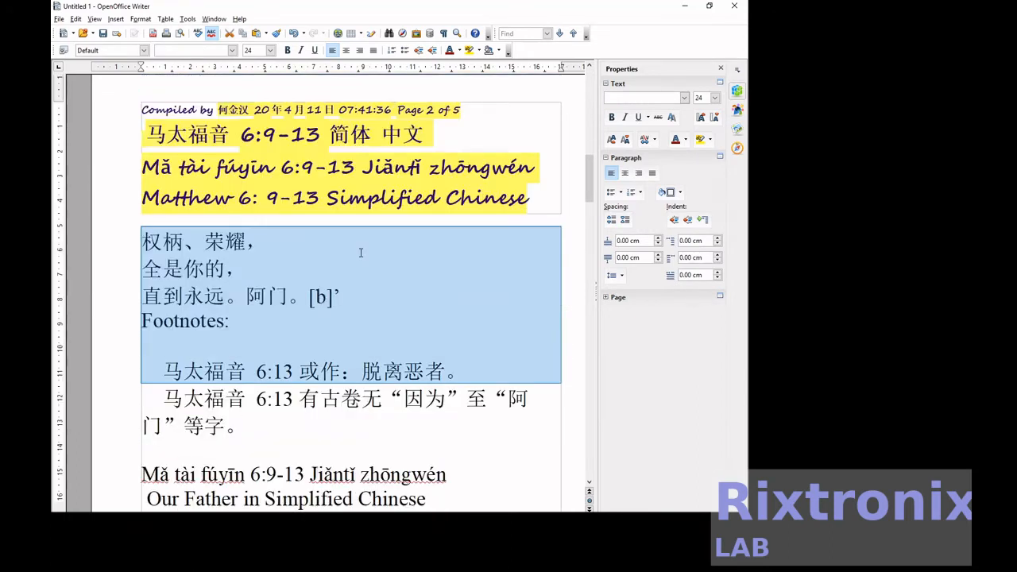
key("shift+Down")
key("shift+Down")
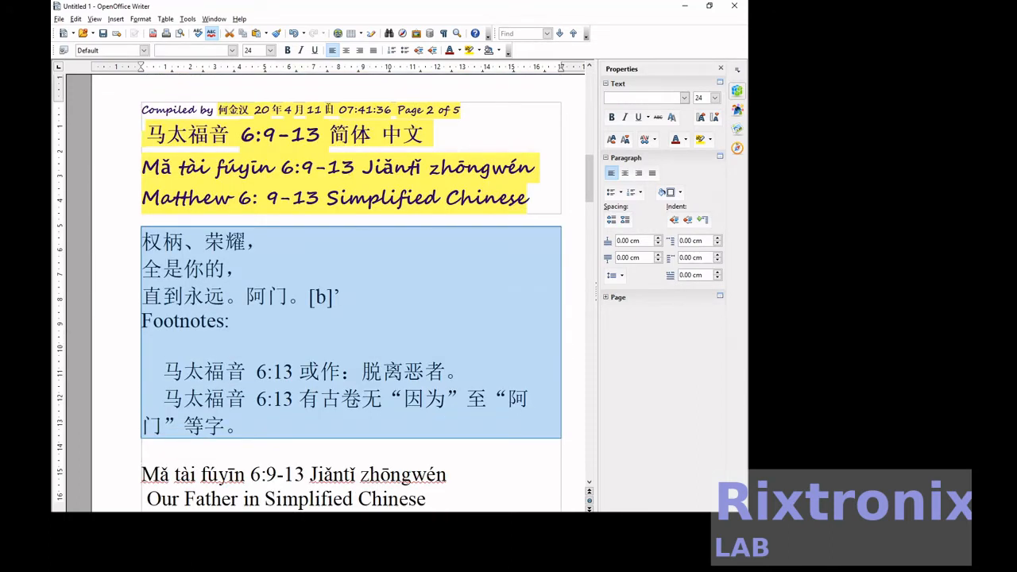
left_click(287, 50)
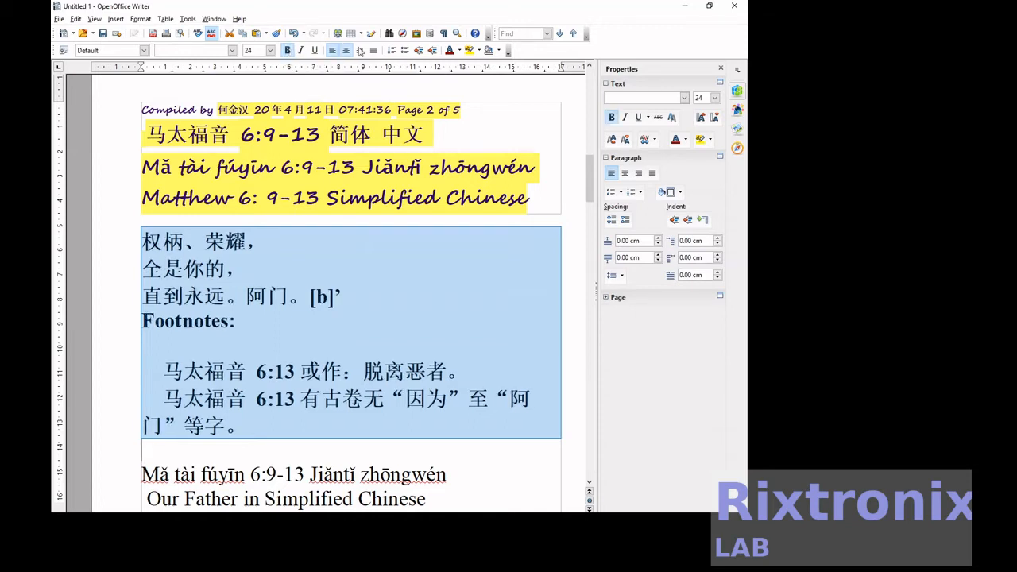
left_click(460, 51)
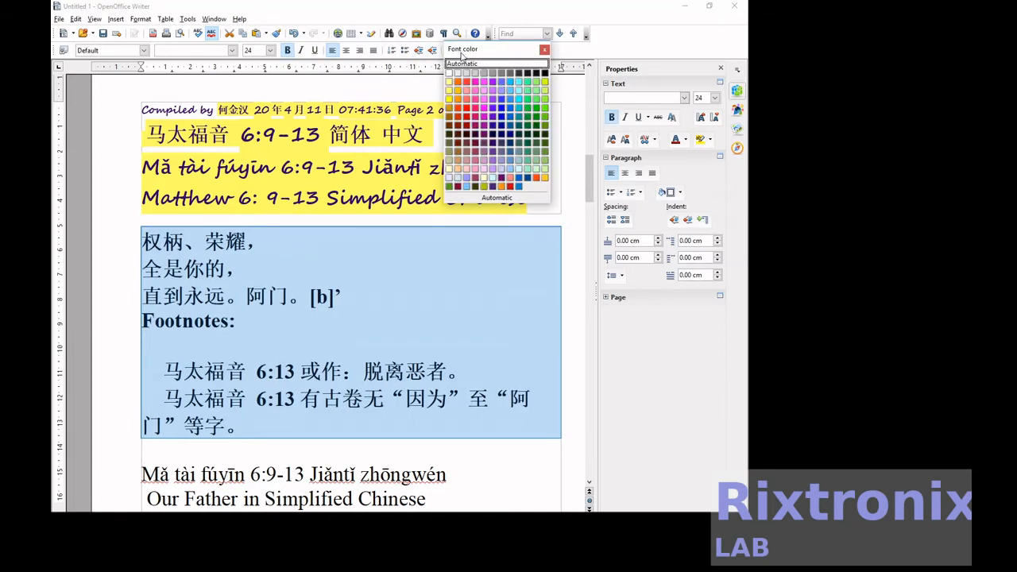
left_click(474, 97)
Make the pinyin section of the body, from its title through the last pinyin footnote, bold and light blue.
scroll(422, 239, "down", 1)
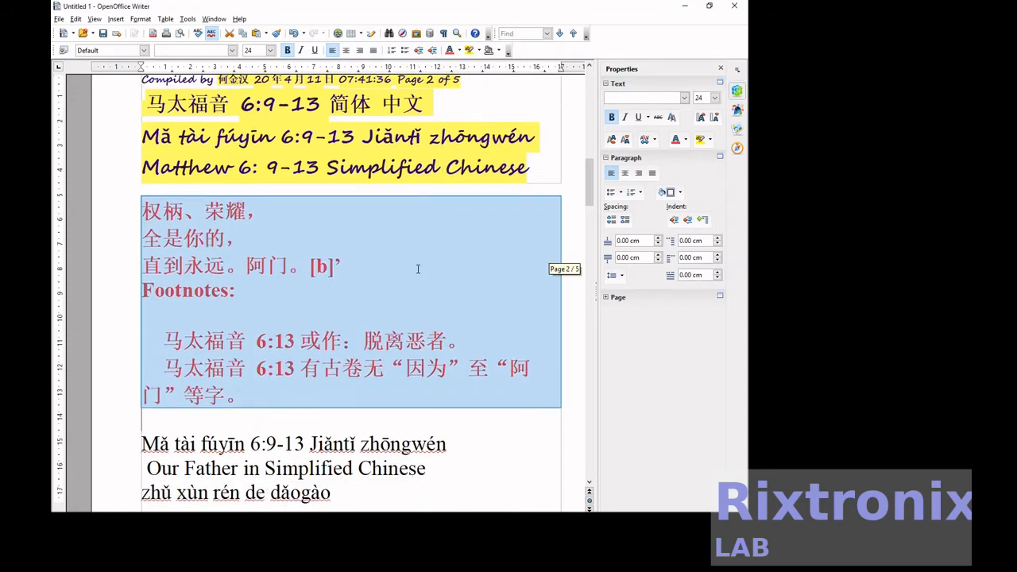
left_click(225, 429)
key("Left")
key("Left")
key("Right")
key("shift+Down")
key("shift+Down")
key("shift+Down")
key("shift+Down")
key("shift+Down")
key("shift+Down")
key("shift+Down")
key("shift+Down")
key("shift+Down")
key("shift+Down")
key("shift+Down")
key("shift+Down")
key("shift+Down")
key("shift+Down")
key("shift+Down")
key("shift+Down")
key("shift+Down")
key("shift+Down")
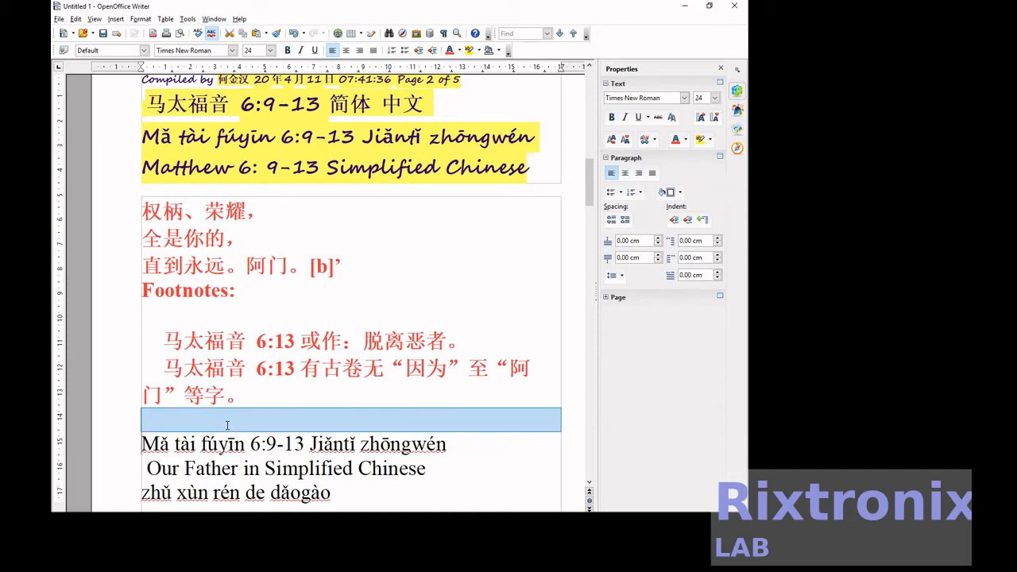
key("shift+Down")
key("shift+Down")
key("shift+Down")
key("shift+Down")
key("shift+Down")
key("shift+Down")
key("shift+Down")
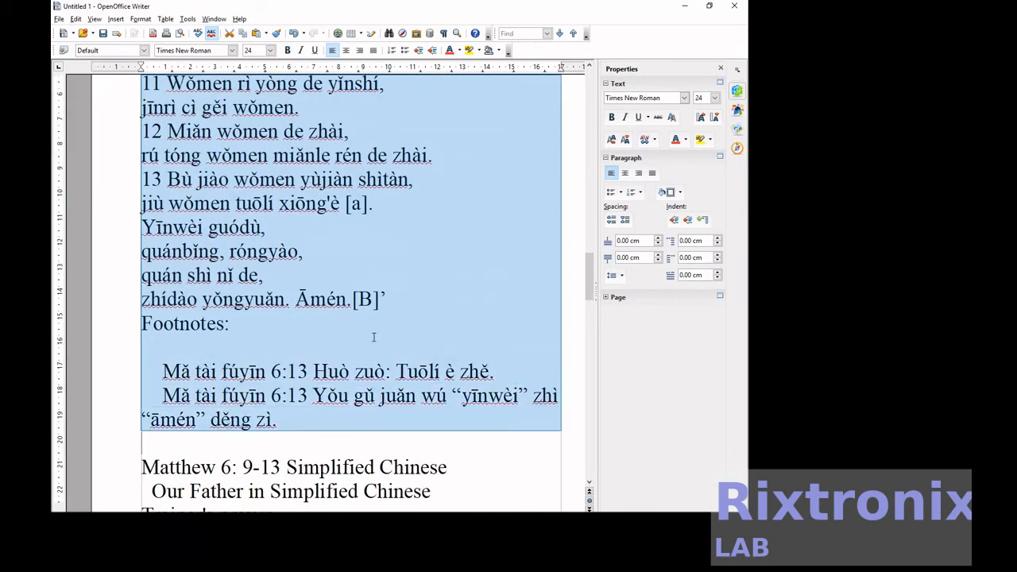
left_click(286, 51)
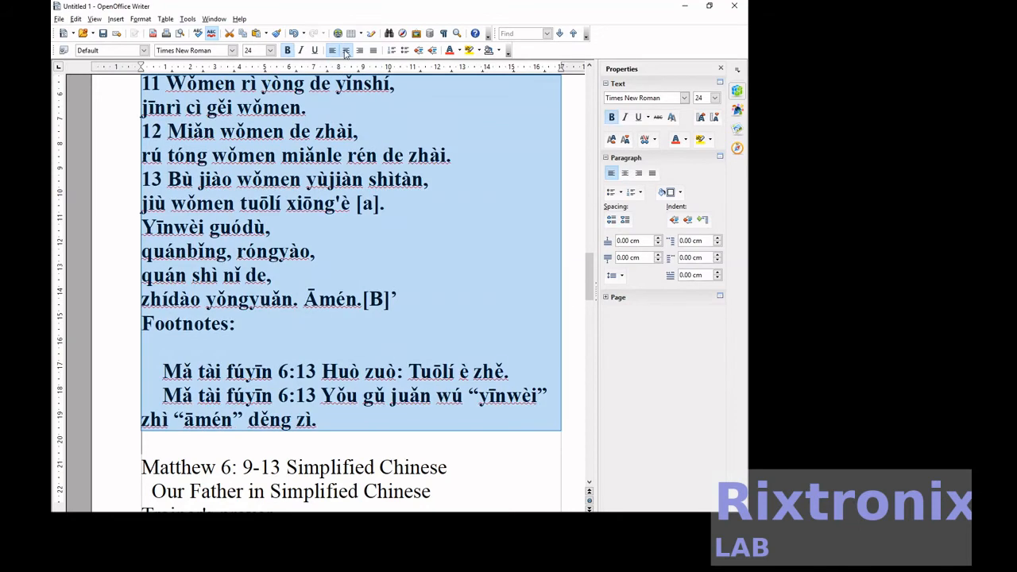
left_click(459, 51)
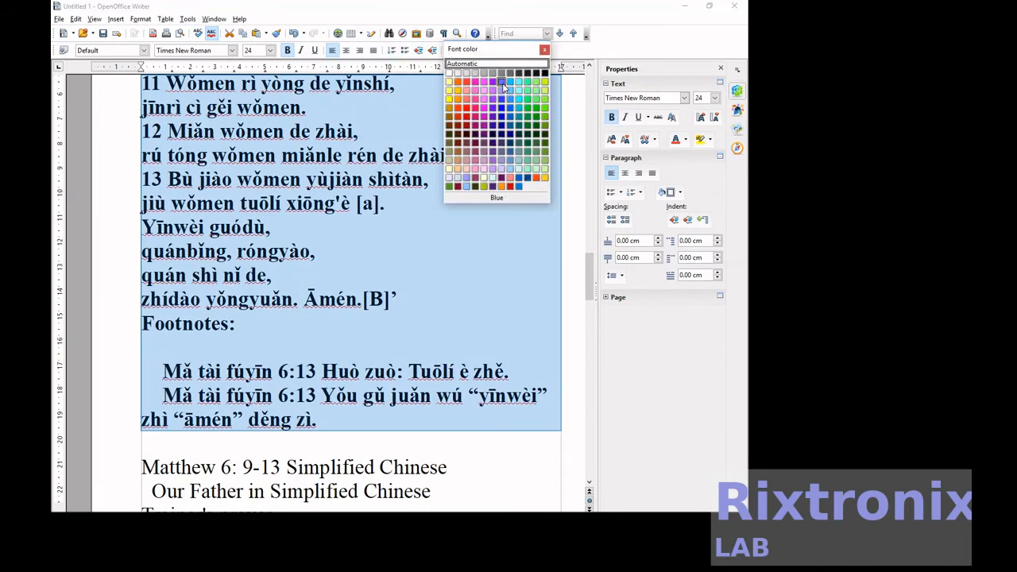
left_click(502, 95)
Make the English section of the body, from its title through the last English footnote, bold and dark purple.
scroll(565, 263, "down", 1)
left_click(156, 354)
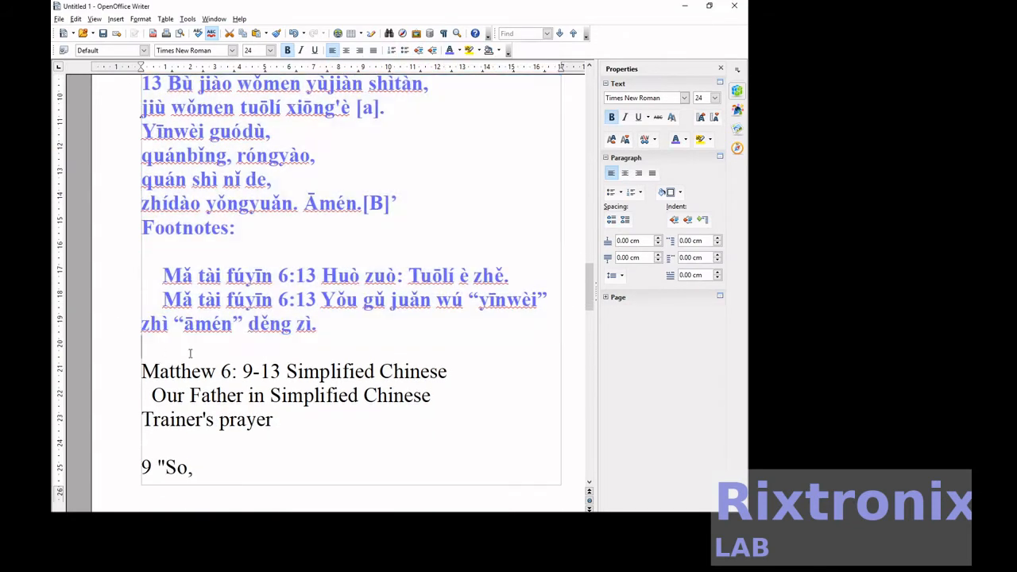
key("Down")
key("shift+Down")
key("shift+Down")
key("shift+Down")
key("shift+Down")
key("shift+Down")
key("shift+Down")
key("shift+Down")
key("shift+Down")
key("shift+Down")
key("shift+Down")
key("shift+Down")
key("shift+Down")
key("shift+Down")
key("shift+Down")
key("shift+Down")
key("shift+Down")
key("shift+Down")
key("shift+Down")
key("shift+Down")
key("shift+Down")
key("shift+Down")
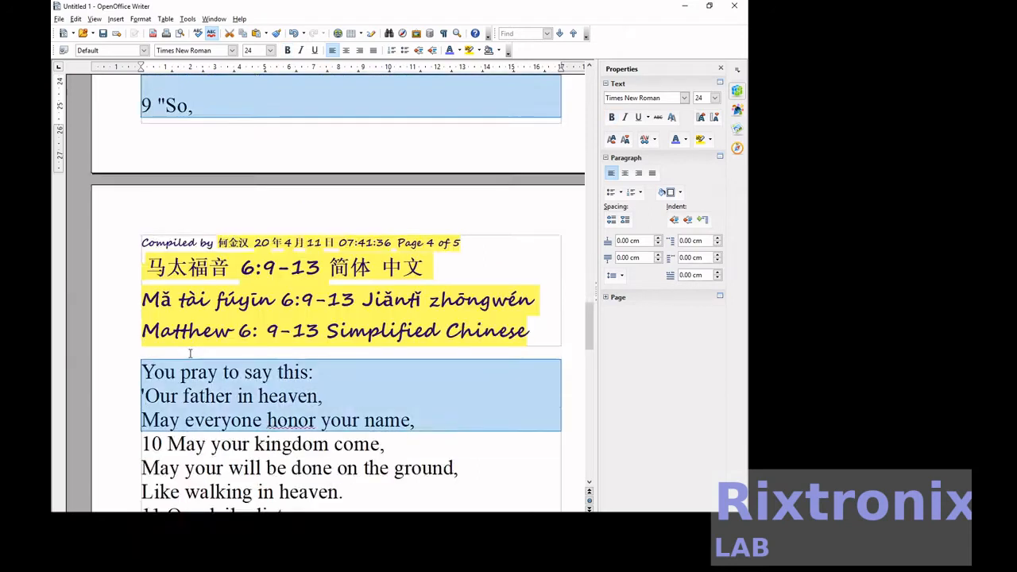
key("shift+Down")
key("shift+Down")
key("shift+Down")
key("shift+Down")
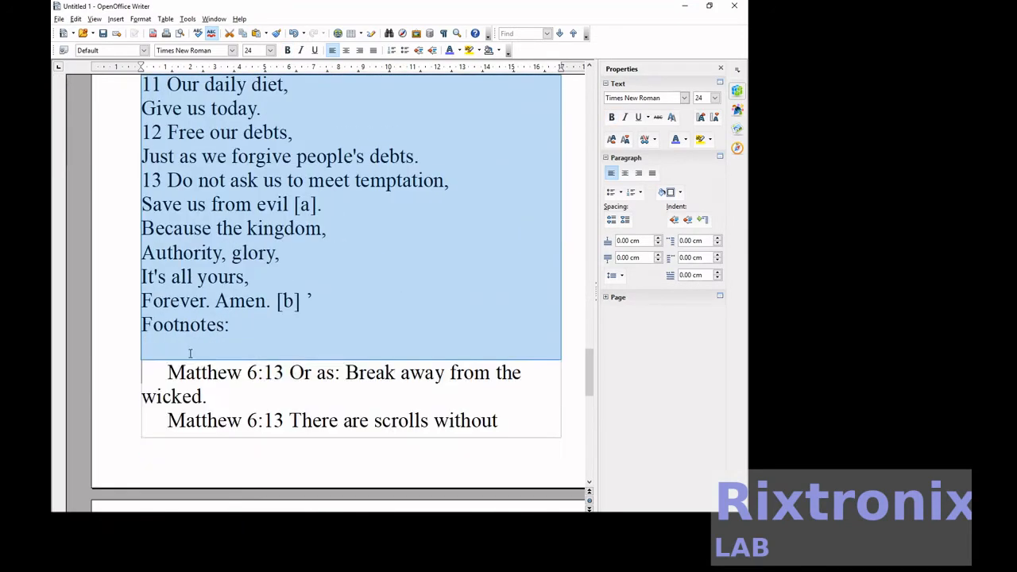
key("shift+Right")
key("shift+Right")
key("shift+Right")
key("shift+Right")
key("shift+Right")
key("shift+Right")
key("shift+Right")
key("shift+Right")
key("shift+Right")
key("shift+Right")
key("shift+Right")
key("shift+Right")
key("shift+Right")
key("shift+Right")
key("shift+Right")
key("shift+Right")
key("shift+Right")
key("shift+Right")
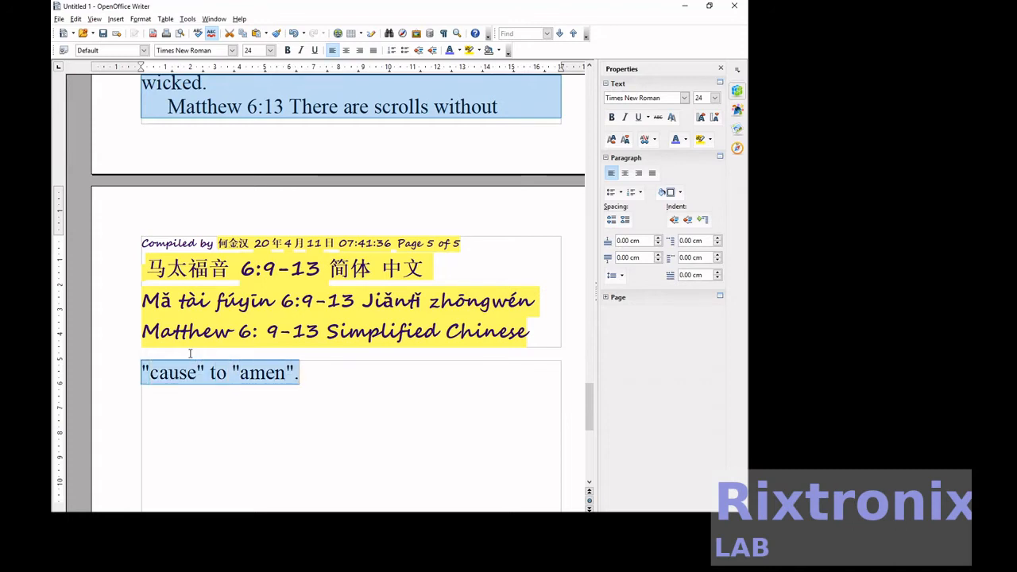
left_click(287, 51)
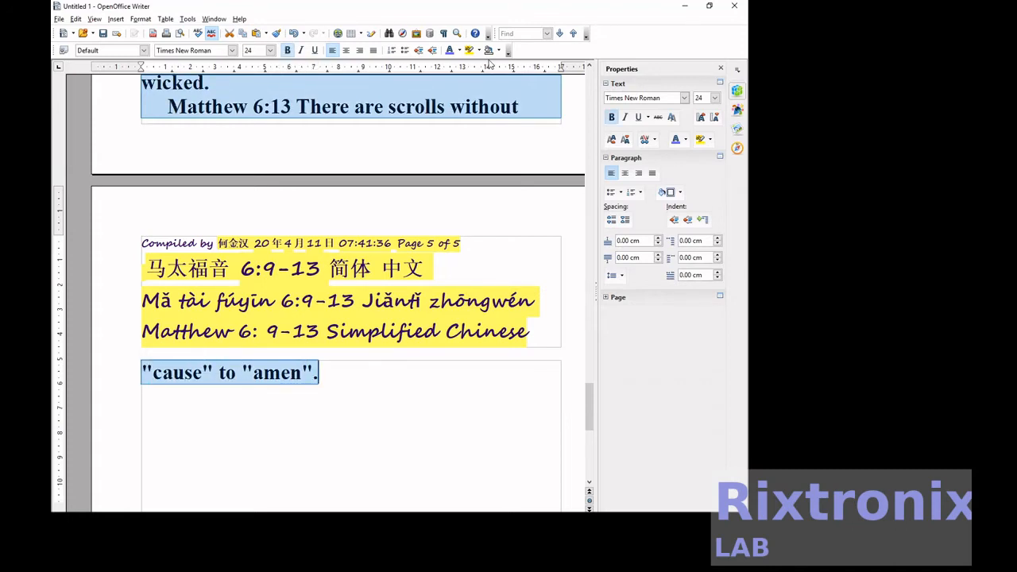
left_click(460, 52)
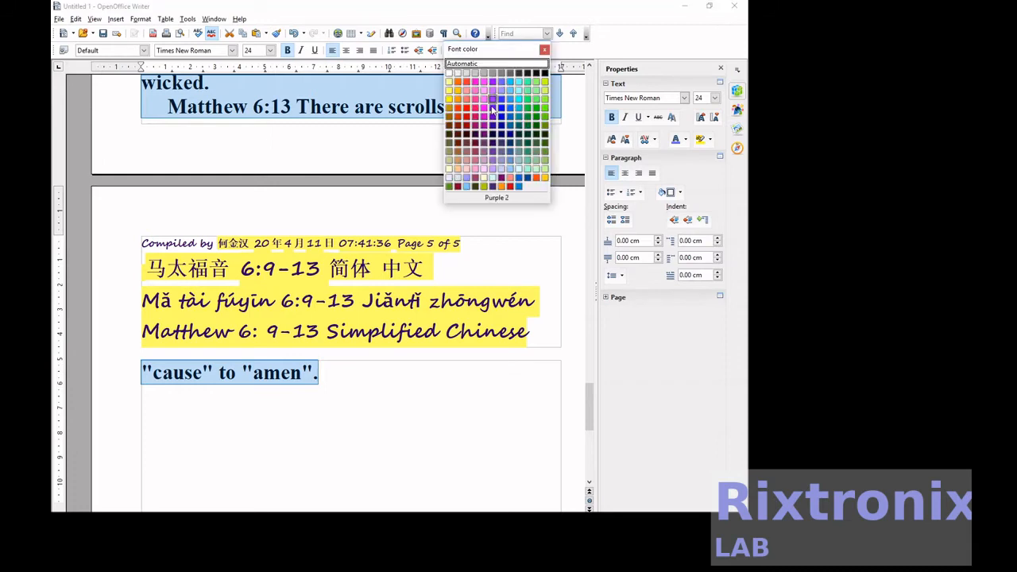
left_click(496, 154)
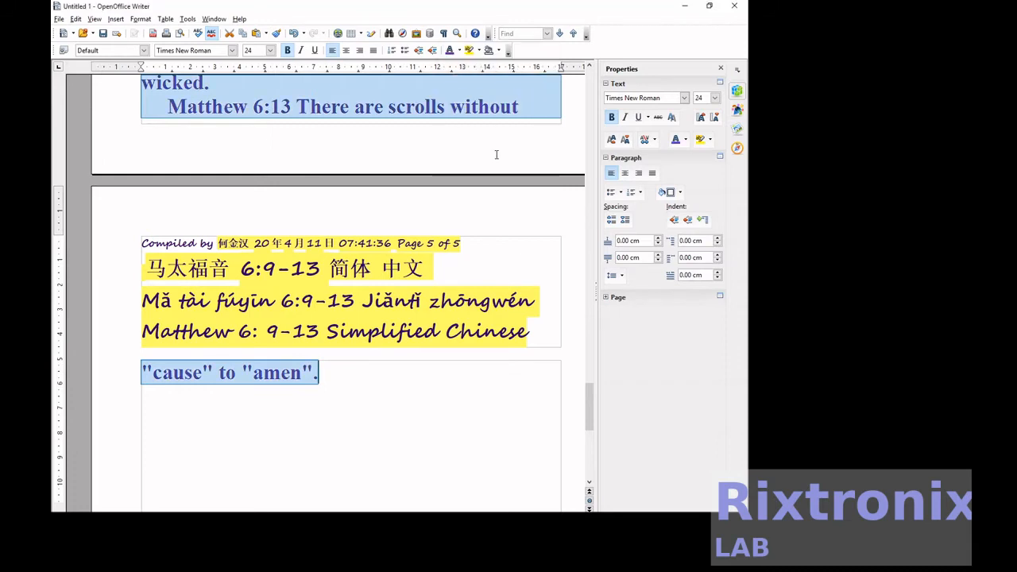
left_click(468, 414)
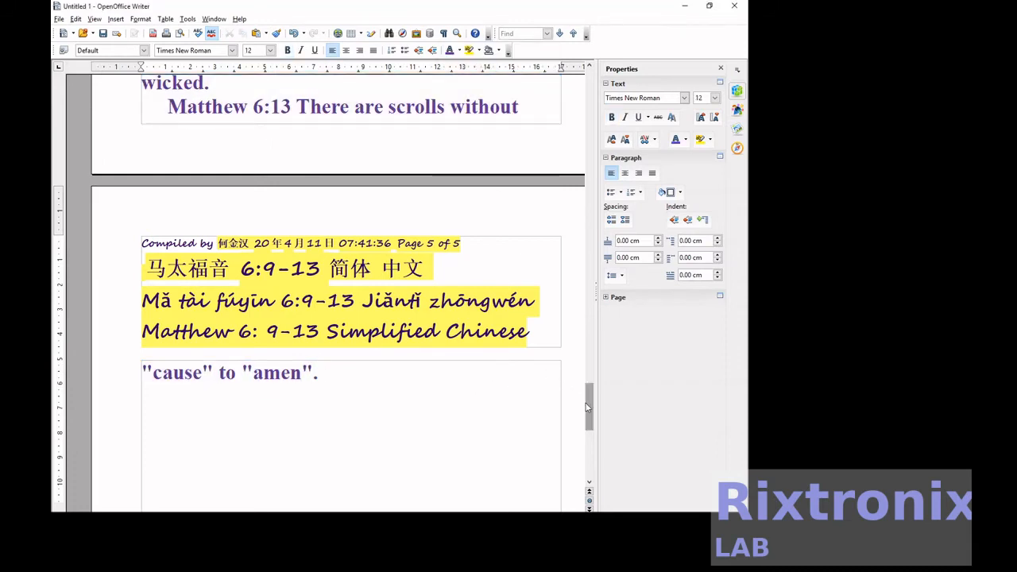
Move "Our Father in Simplified Chinese" above the Chinese title in the body and remove the empty line left behind.
left_click_drag(588, 403, 587, 83)
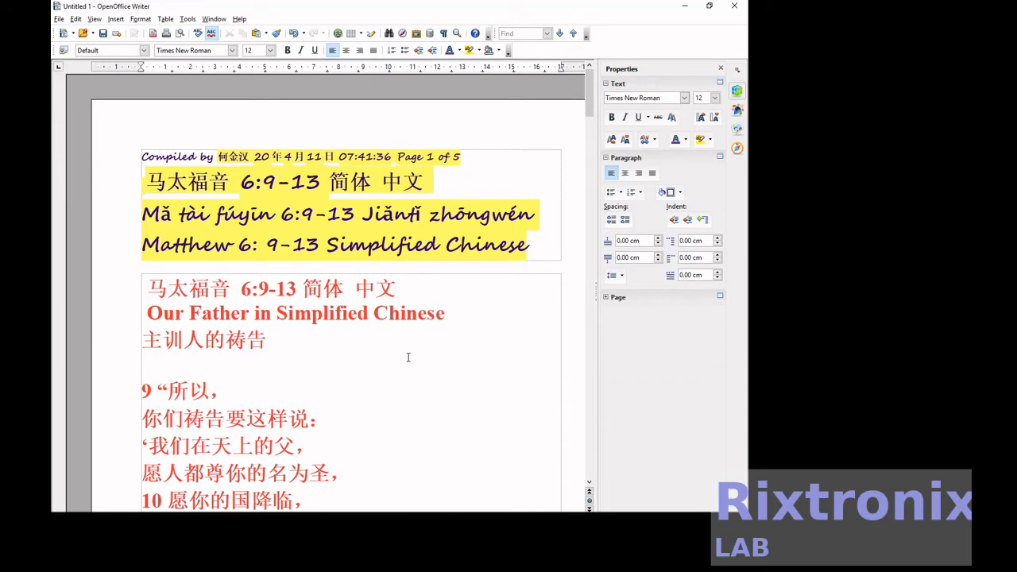
left_click_drag(445, 313, 148, 312)
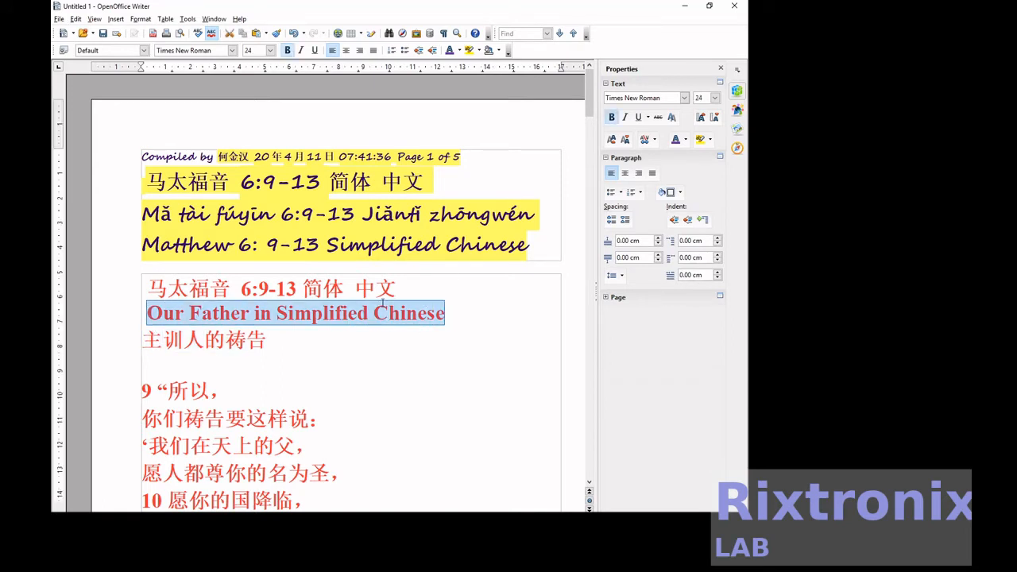
key("Delete")
key("ctrl+z")
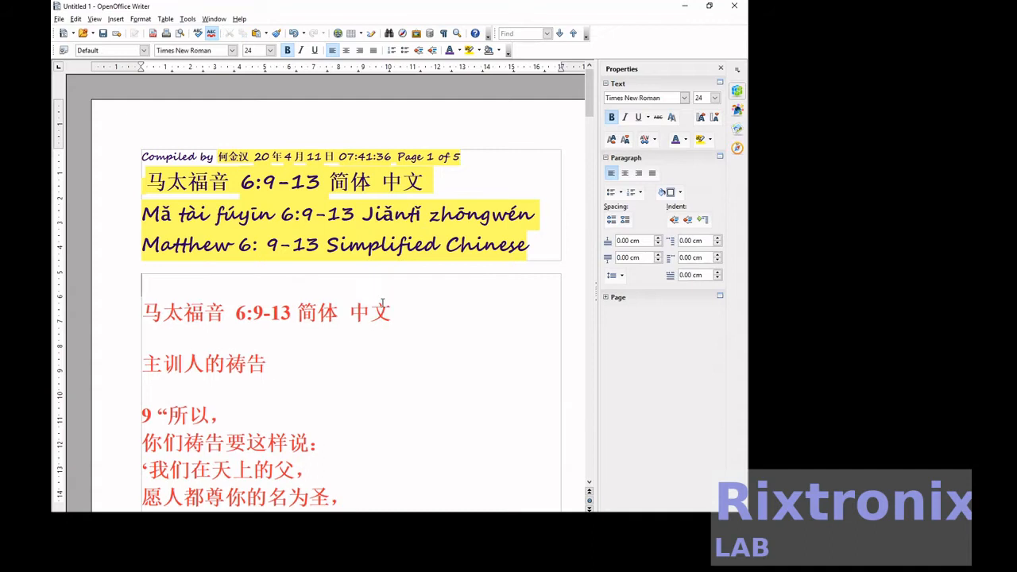
key("ctrl+z")
key("Down")
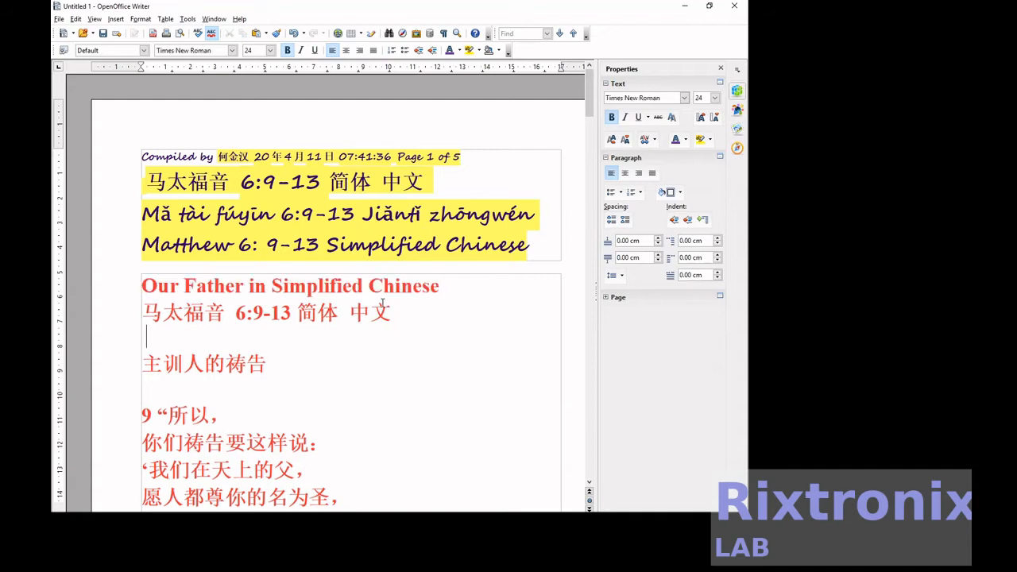
key("Delete")
Move the three pinyin heading lines, through "zhǔ xùn rén de dǎogào", to a new line below "主训人的祷告".
scroll(382, 303, "down", 5)
scroll(383, 303, "down", 10)
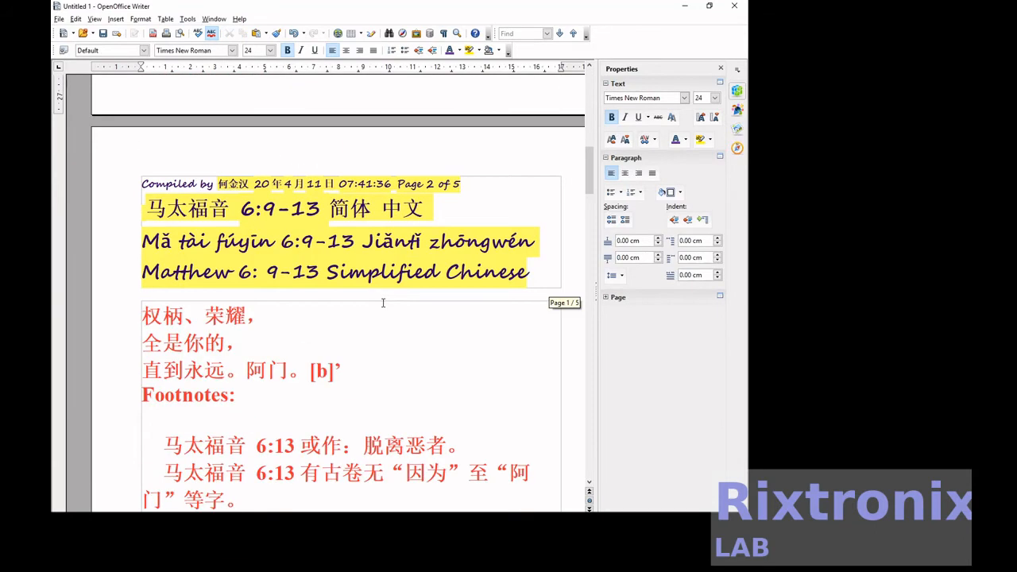
scroll(384, 303, "down", 1)
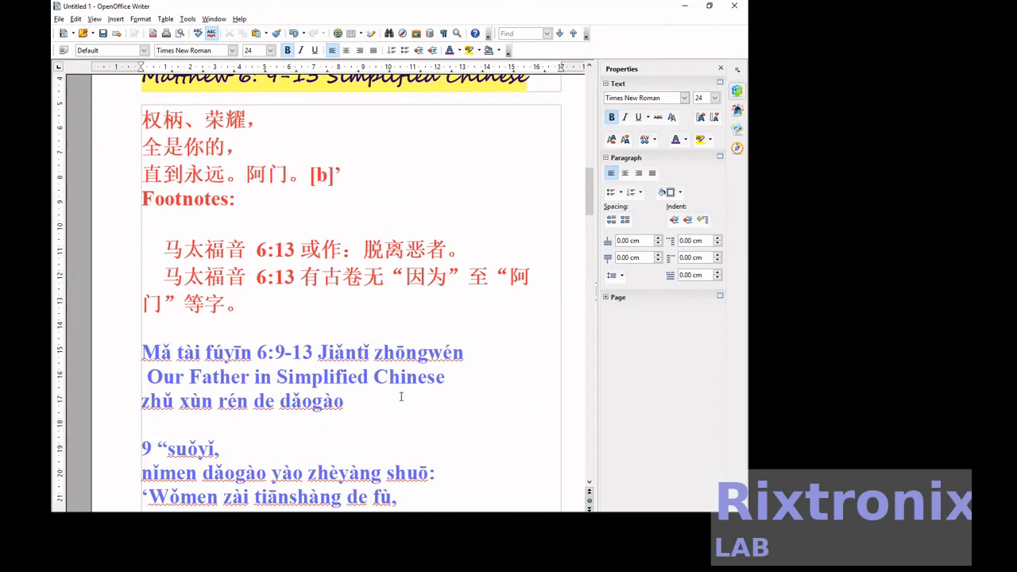
key("shift+Up")
key("shift+Up")
key("shift+Home")
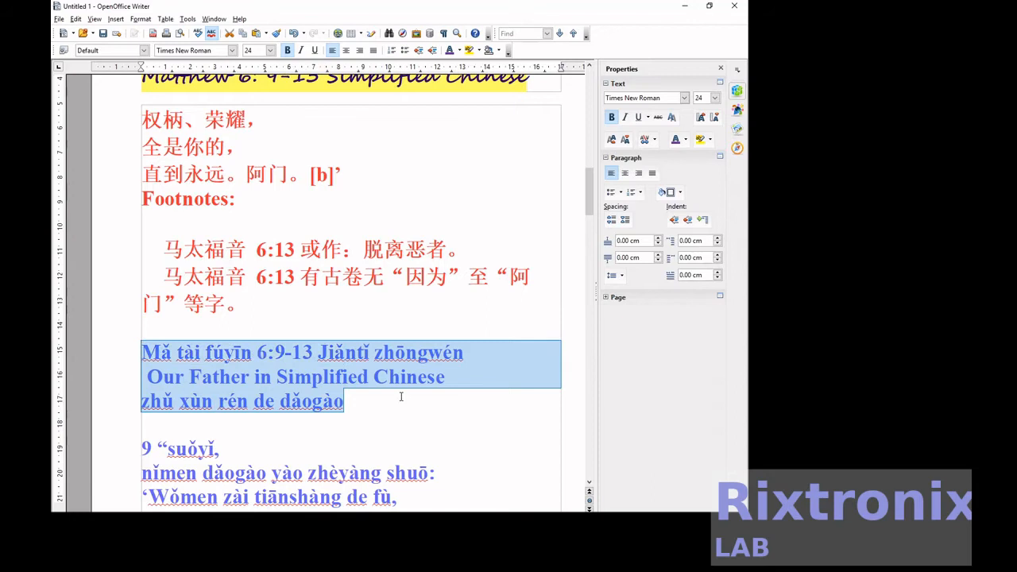
key("ctrl+x")
scroll(402, 318, "up", 20)
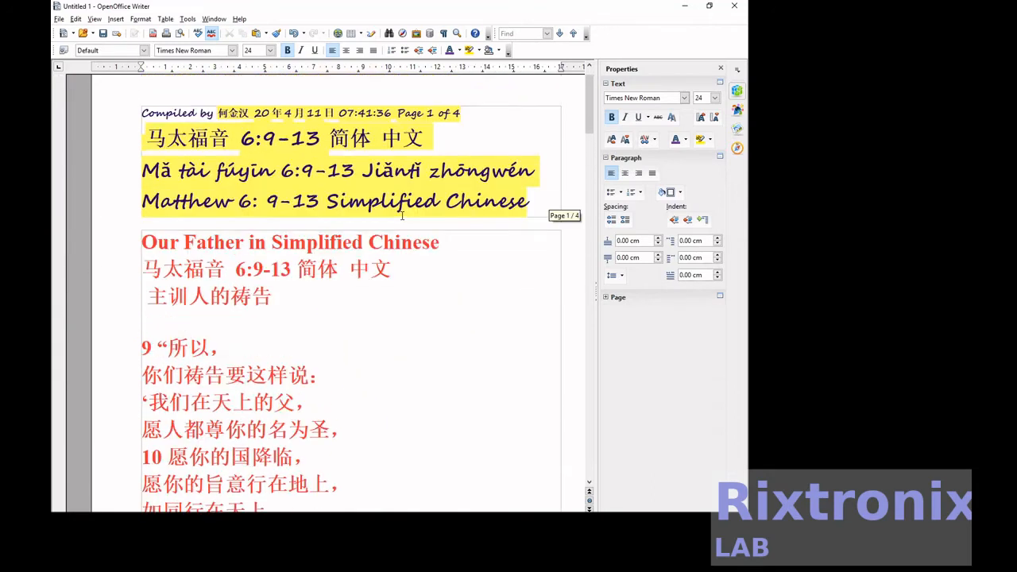
left_click(279, 295)
key("Return")
key("ctrl+v")
Move the four verse 9 pinyin lines, from "suǒyǐ" through "míng wèi shèng", to a new line below "愿人都尊你的名为圣".
scroll(278, 291, "down", 10)
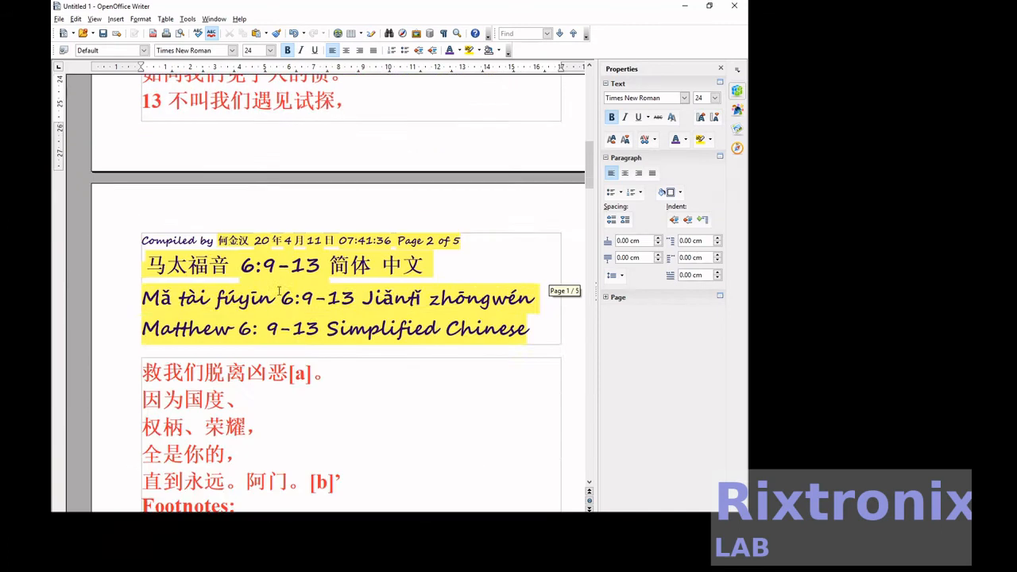
scroll(279, 291, "down", 3)
left_click(237, 245)
key("Home")
key("shift+Down")
key("shift+Down")
key("shift+Down")
key("shift+Down")
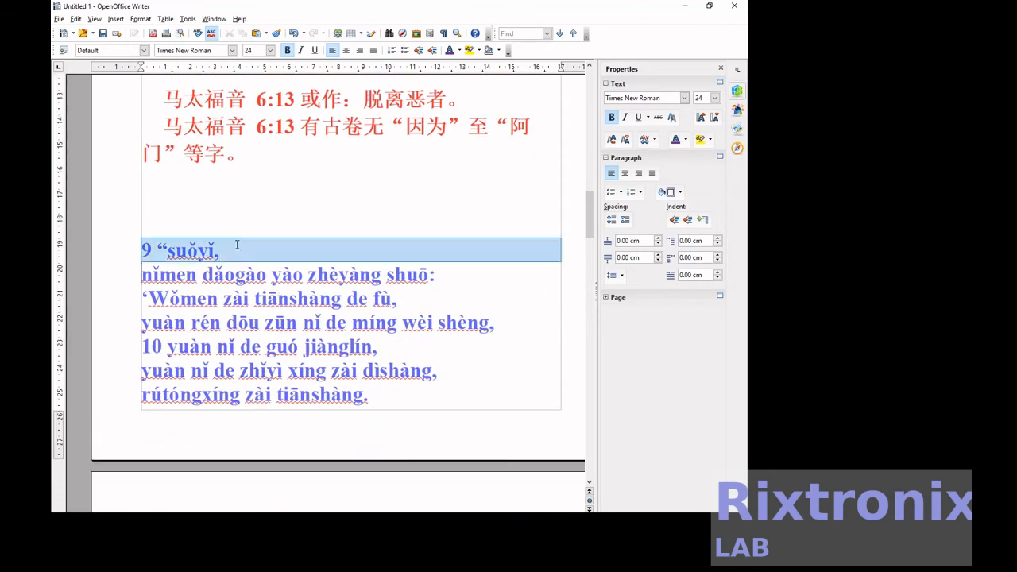
key("ctrl+x")
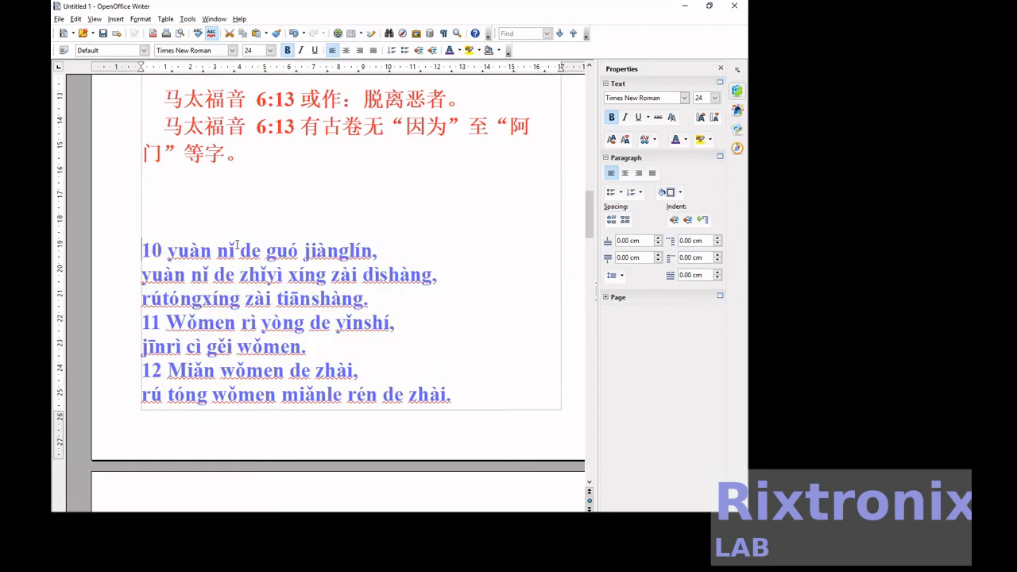
scroll(246, 223, "up", 20)
scroll(259, 204, "up", 5)
scroll(294, 247, "down", 5)
left_click(348, 336)
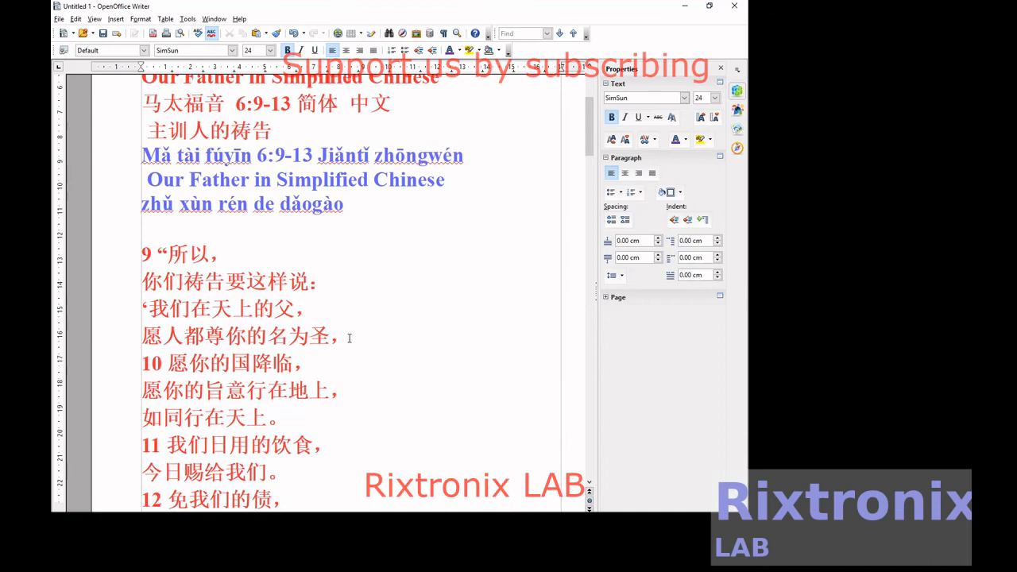
key("Return")
key("ctrl+v")
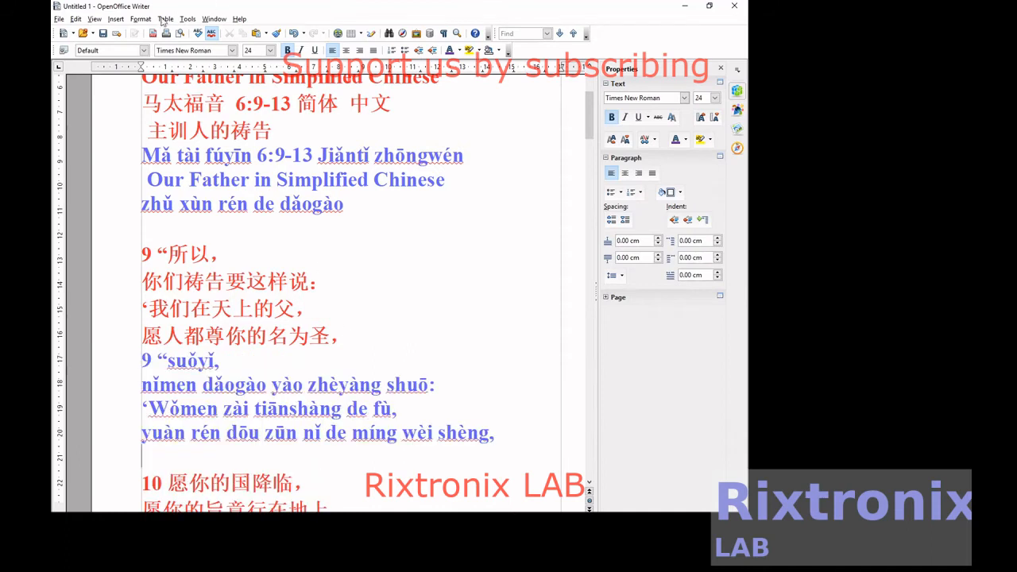
scroll(390, 246, "down", 6)
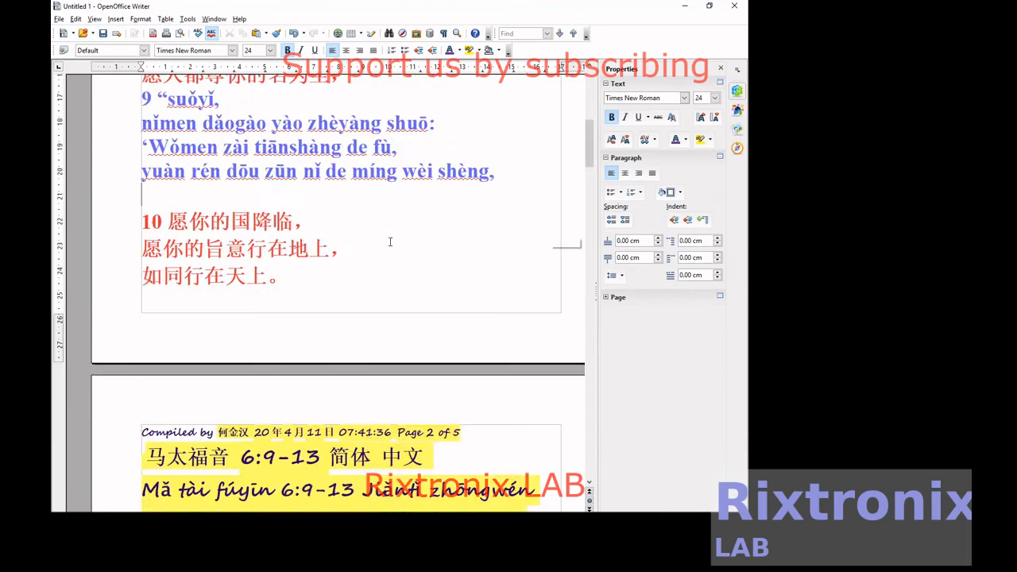
key("ctrl+s")
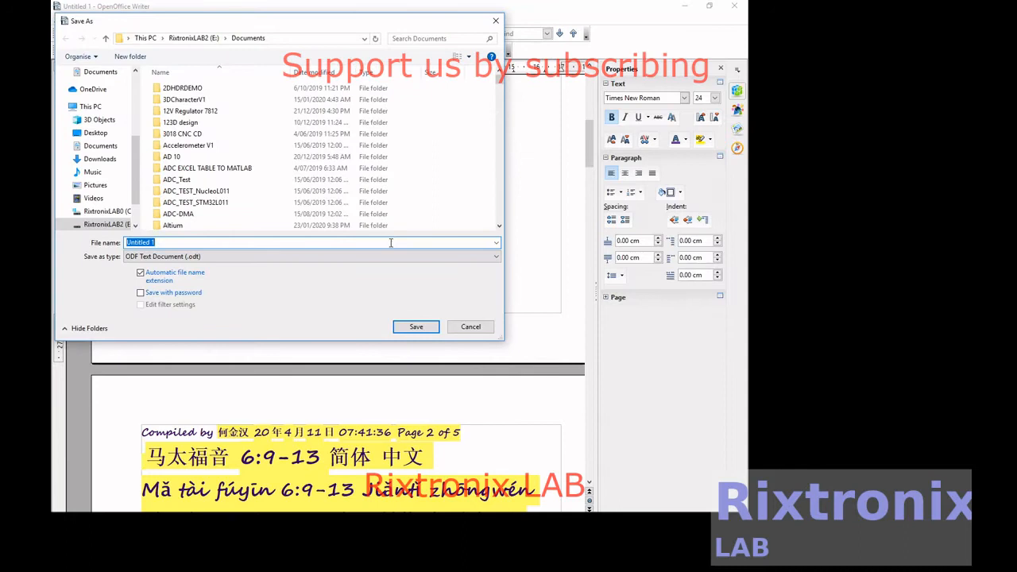
left_click(470, 326)
Copy the Chinese title "马太福音 6:9-13 简体 中文" from the page header.
scroll(489, 287, "up", 5)
scroll(489, 287, "up", 5)
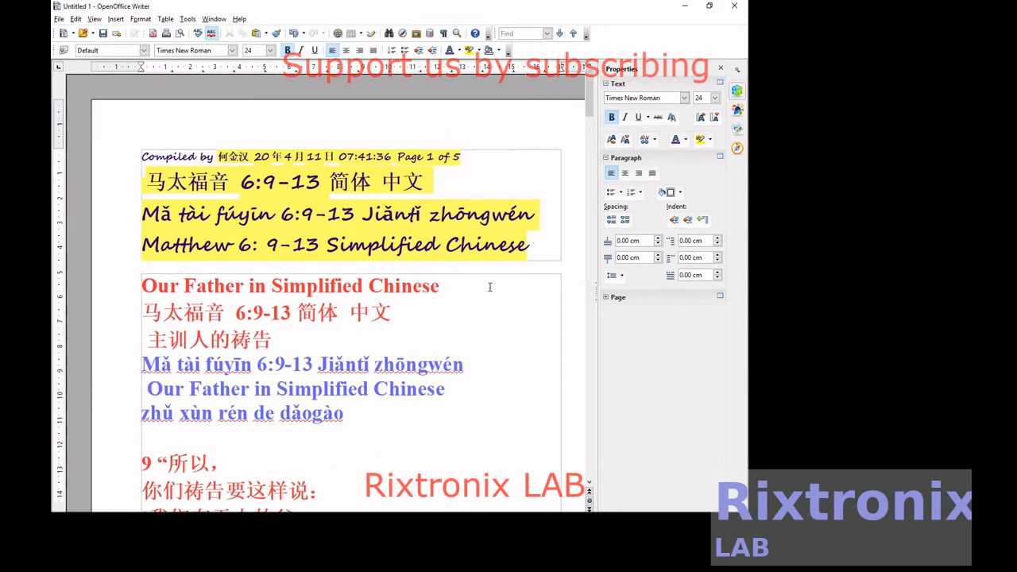
left_click(251, 178)
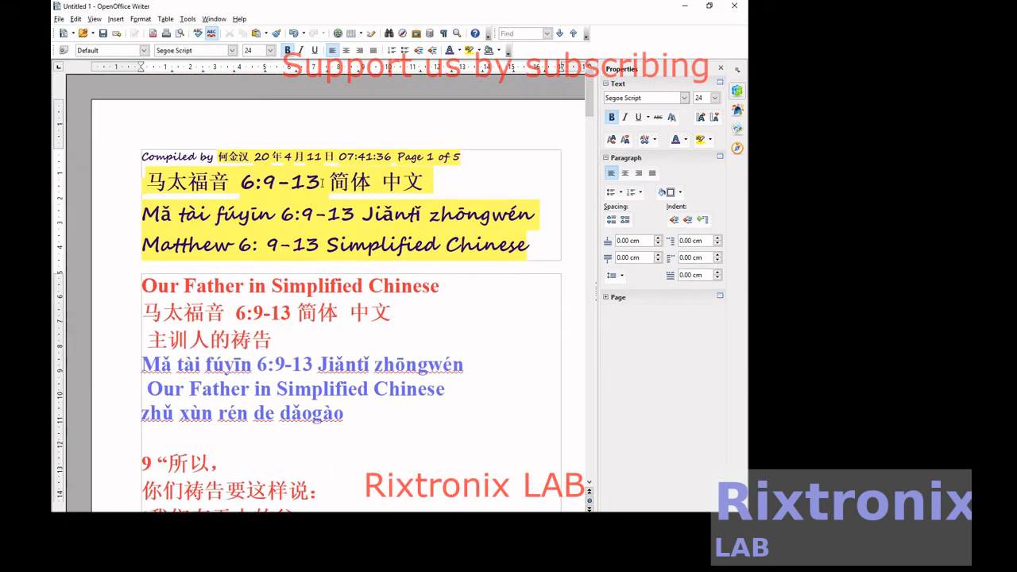
left_click_drag(449, 184, 146, 183)
right_click(165, 183)
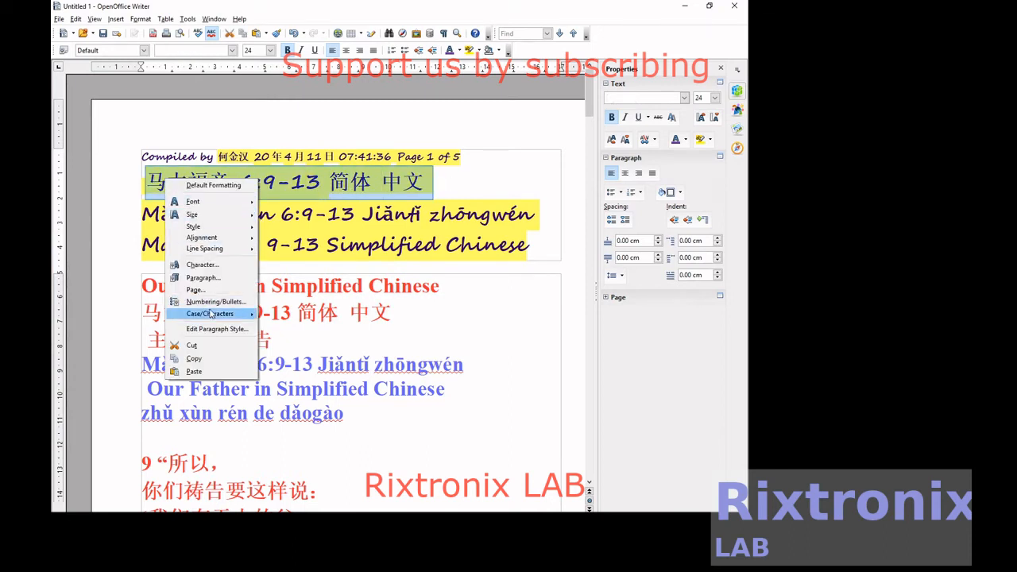
left_click(214, 360)
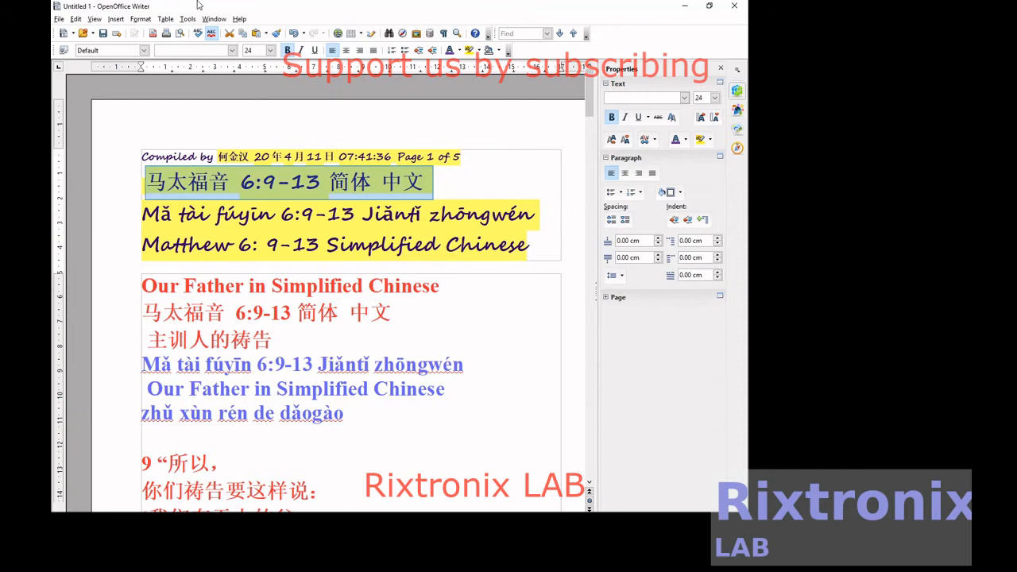
left_click(59, 19)
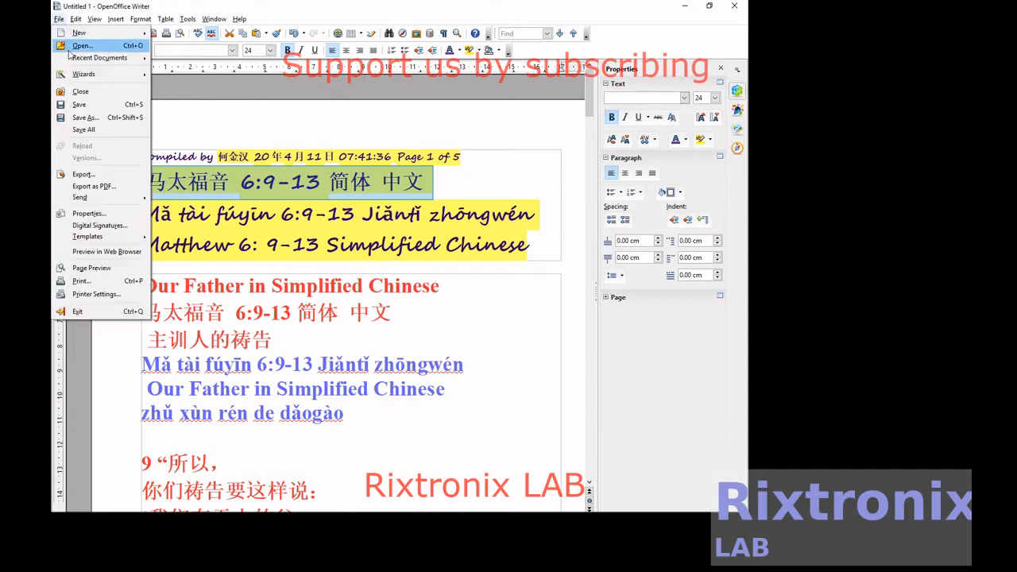
left_click(90, 118)
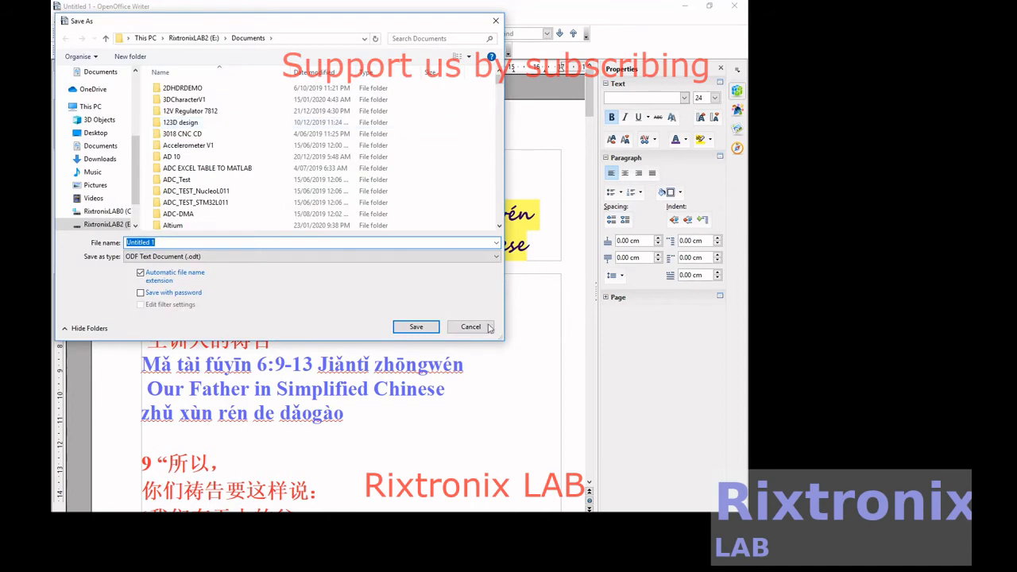
left_click(486, 327)
Save the document as "马太福音 6_9-13 简体 中文 V1" in ODF Text Document format in the Documents folder.
key("ctrl+s")
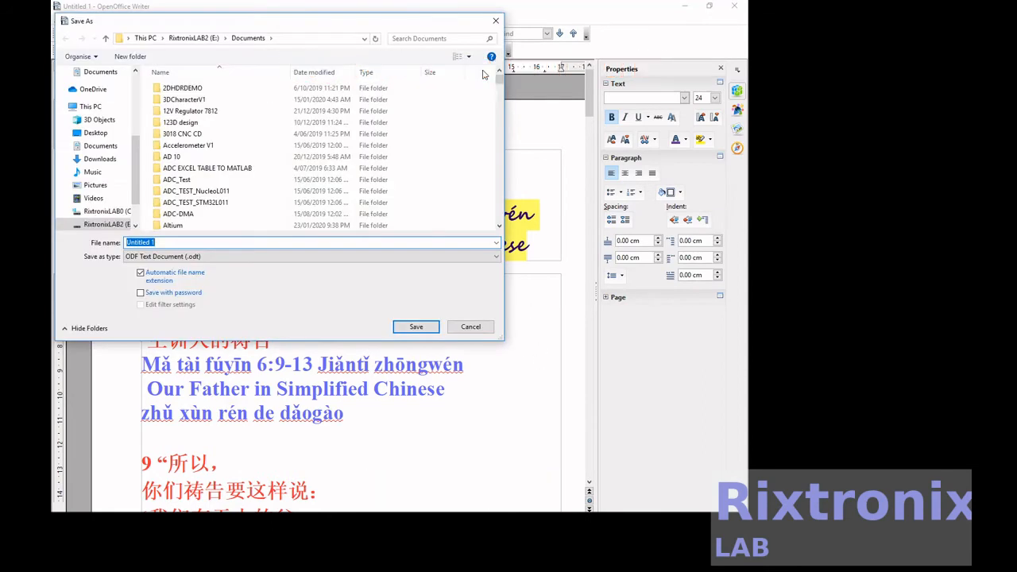
key("ctrl+v")
key("BackSpace")
type("_")
type("V")
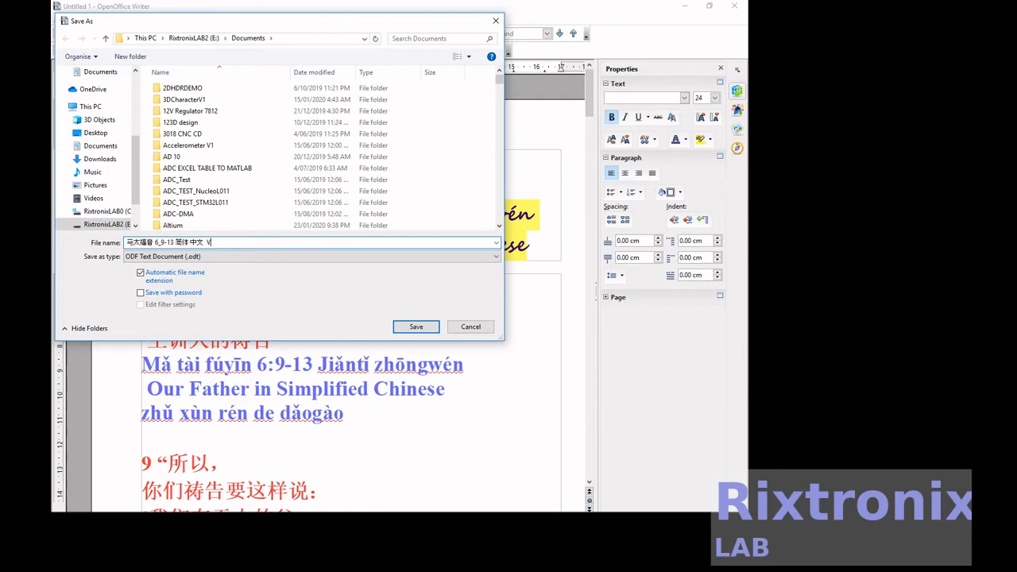
key("Return")
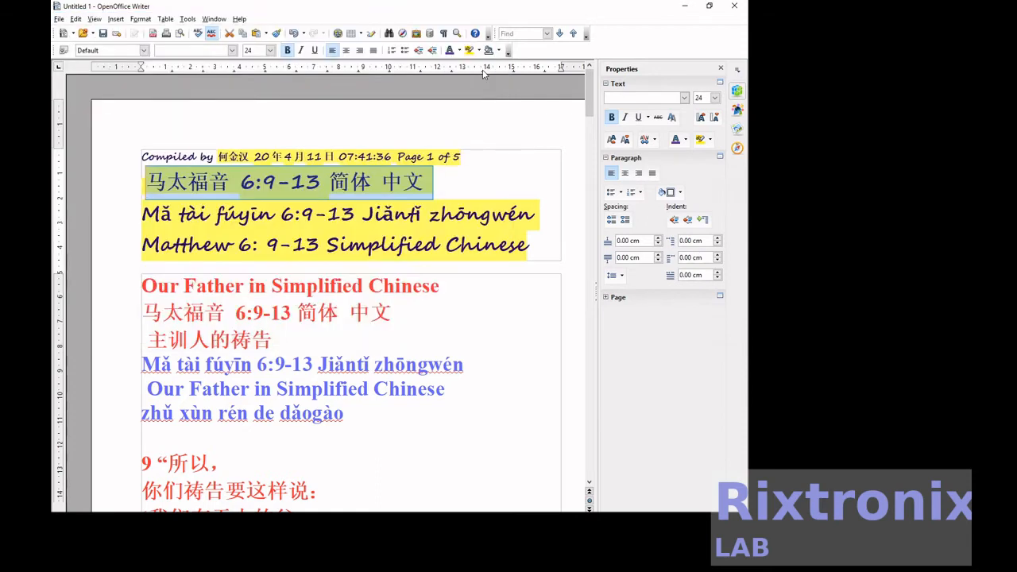
Remove the verse number 9 from the start of the pinyin line "suǒyǐ".
left_click(447, 311)
scroll(448, 308, "down", 3)
scroll(449, 309, "down", 5)
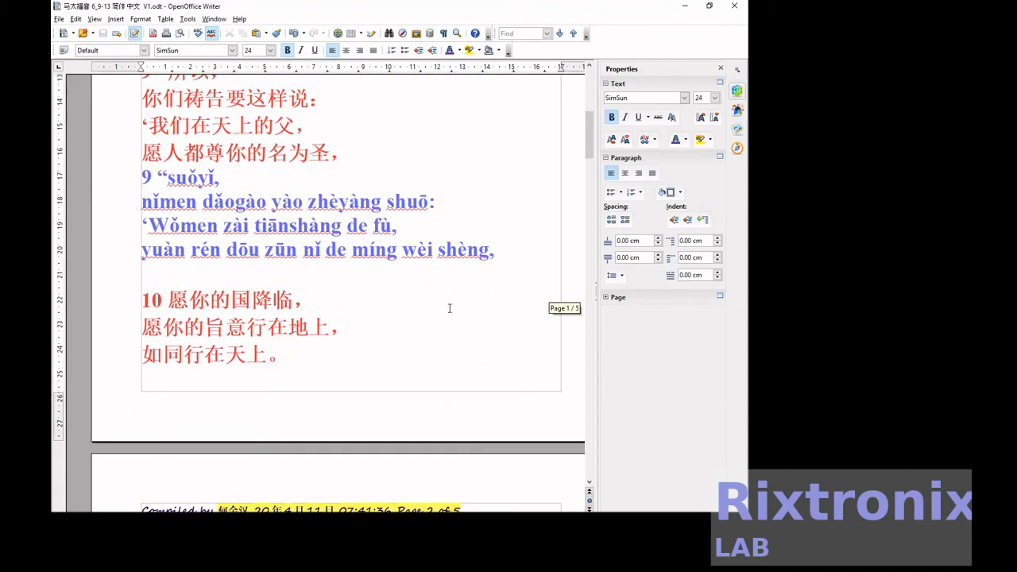
left_click(151, 176)
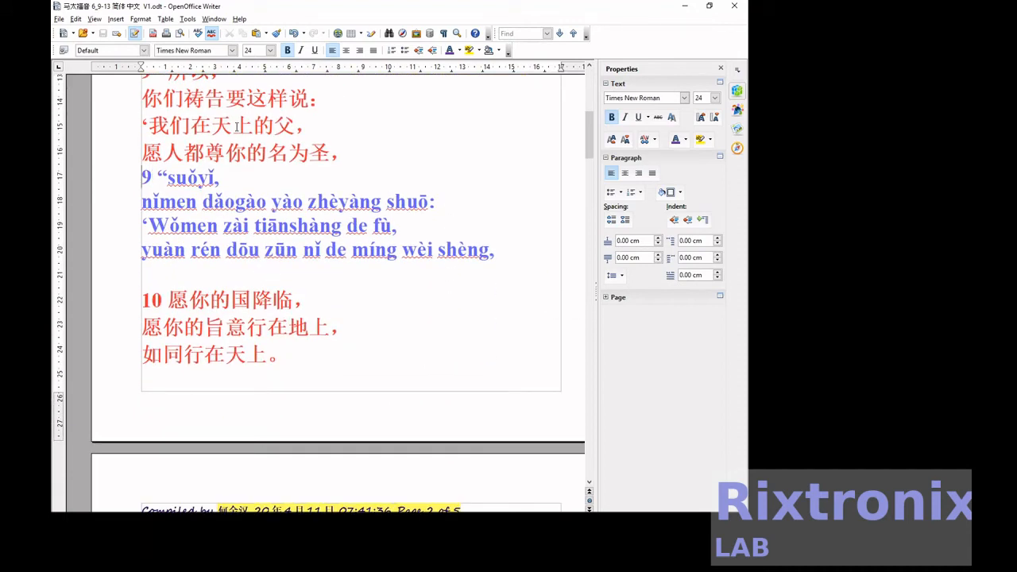
key("BackSpace")
Move the three verse 10 pinyin lines, through "rútóngxíng zài tiānshàng", to a new line below "如同行在天上。".
scroll(236, 127, "down", 18)
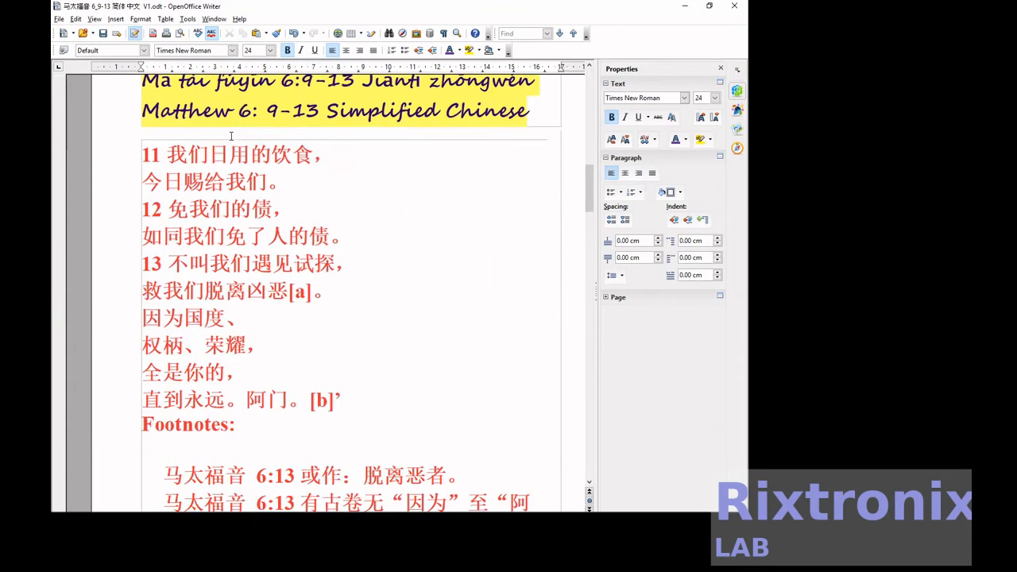
scroll(192, 305, "down", 3)
left_click(211, 198)
key("shift+Down")
key("shift+Down")
key("shift+Down")
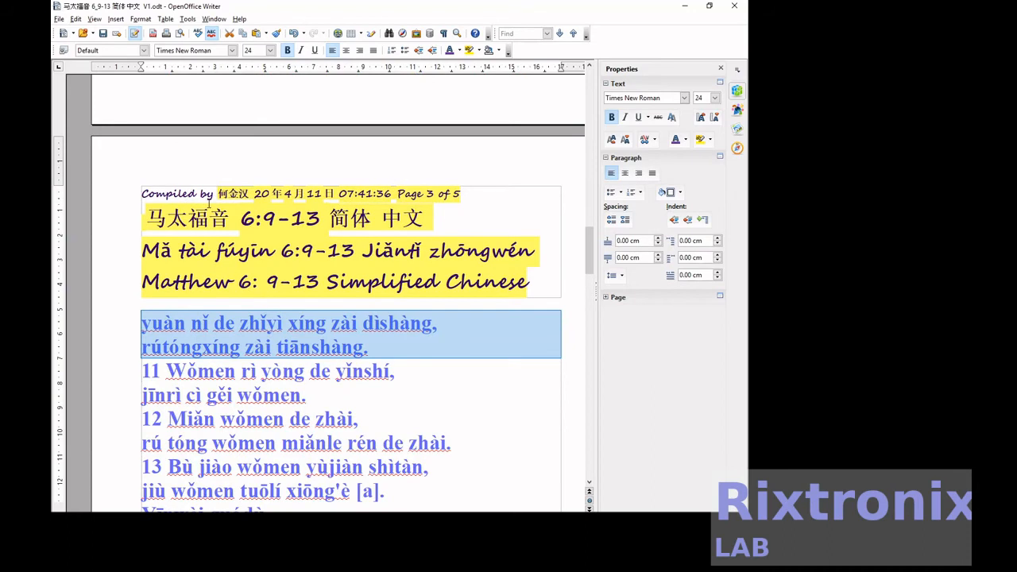
key("Delete")
scroll(208, 204, "up", 15)
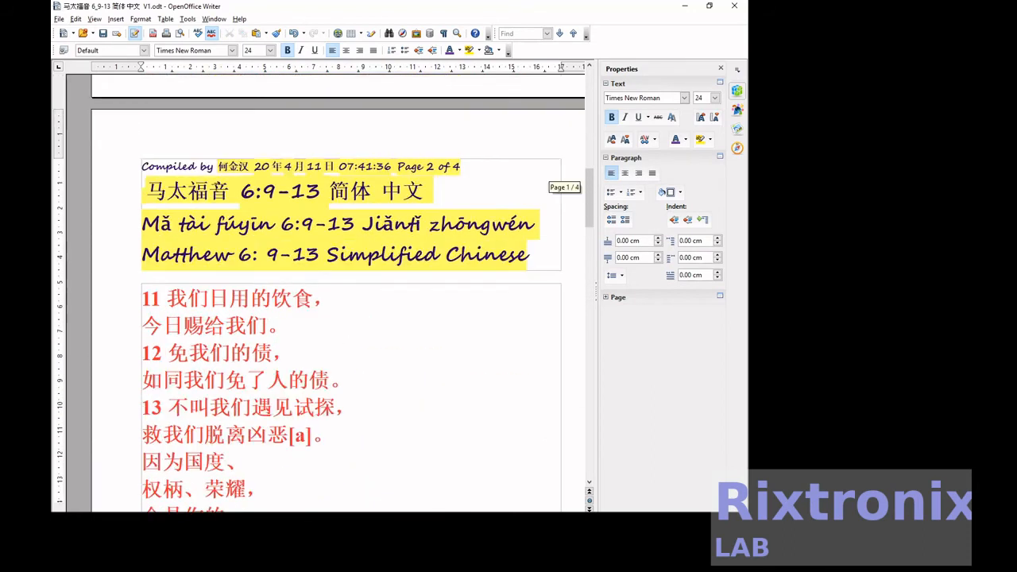
scroll(215, 186, "up", 5)
left_click(298, 178)
key("Return")
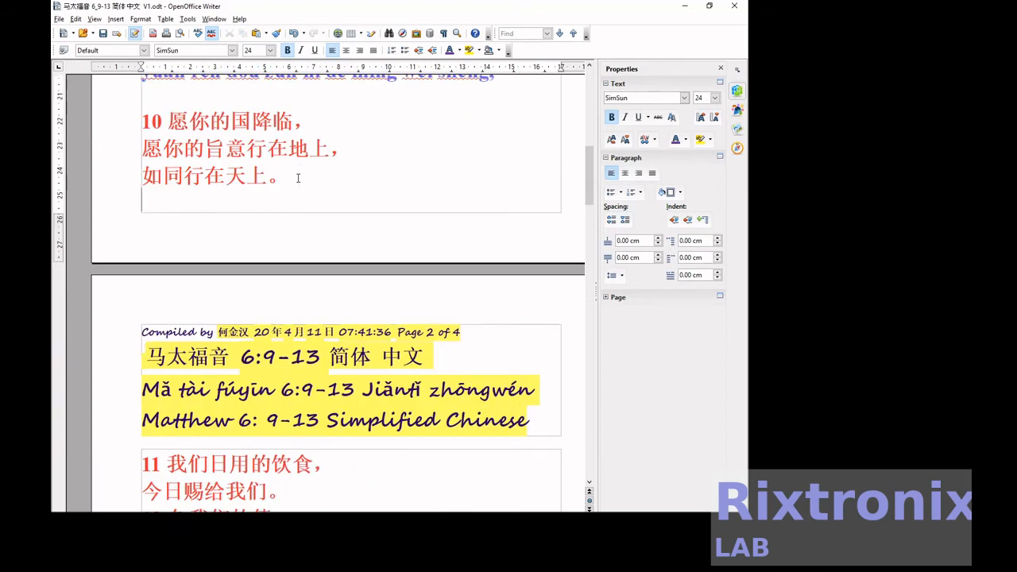
key("ctrl+v")
Insert four empty lines above the Chinese verse 10 so that it starts on page 2.
scroll(298, 178, "down", 4)
scroll(246, 270, "up", 15)
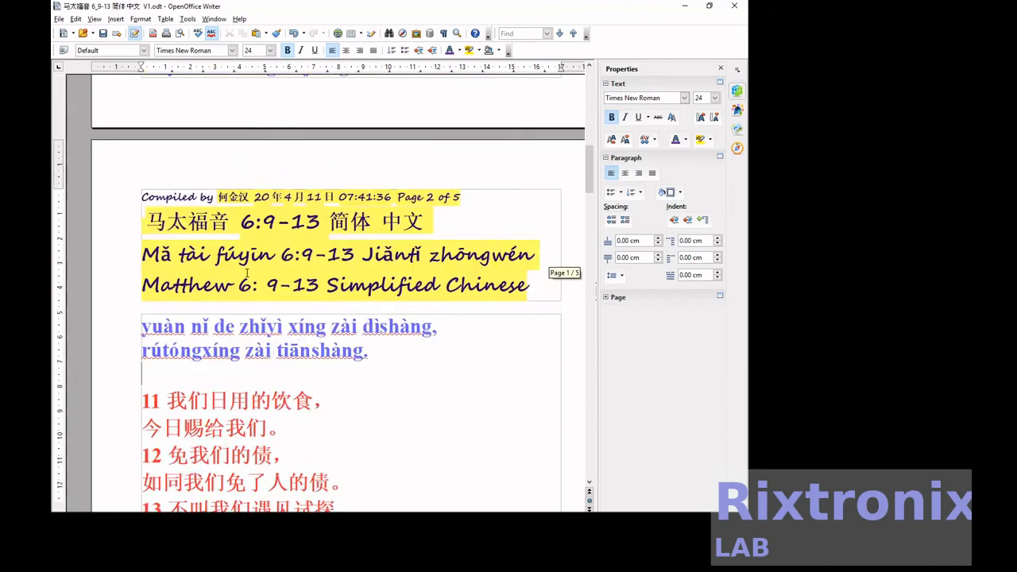
scroll(247, 270, "down", 3)
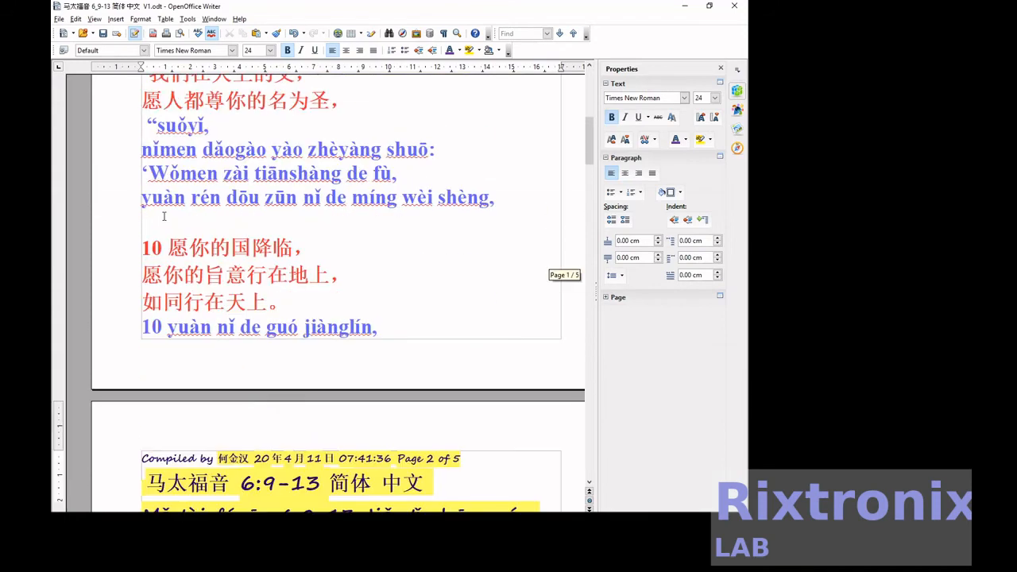
left_click(164, 216)
key("Return")
key("Return")
key("Return")
key("Return")
scroll(164, 216, "down", 10)
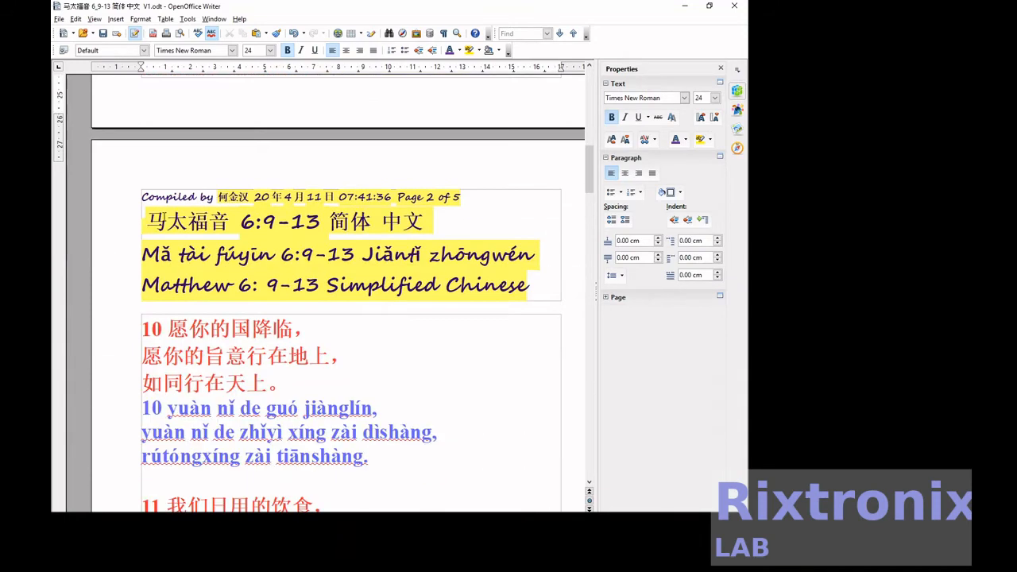
Remove the verse number 10 from the start of the pinyin line "yuàn nǐ de guó jiànglín".
left_click(167, 342)
key("BackSpace")
key("BackSpace")
Move the two verse 11 pinyin lines to a new line below "今日赐给我们。" and remove their verse number 11.
scroll(171, 354, "down", 15)
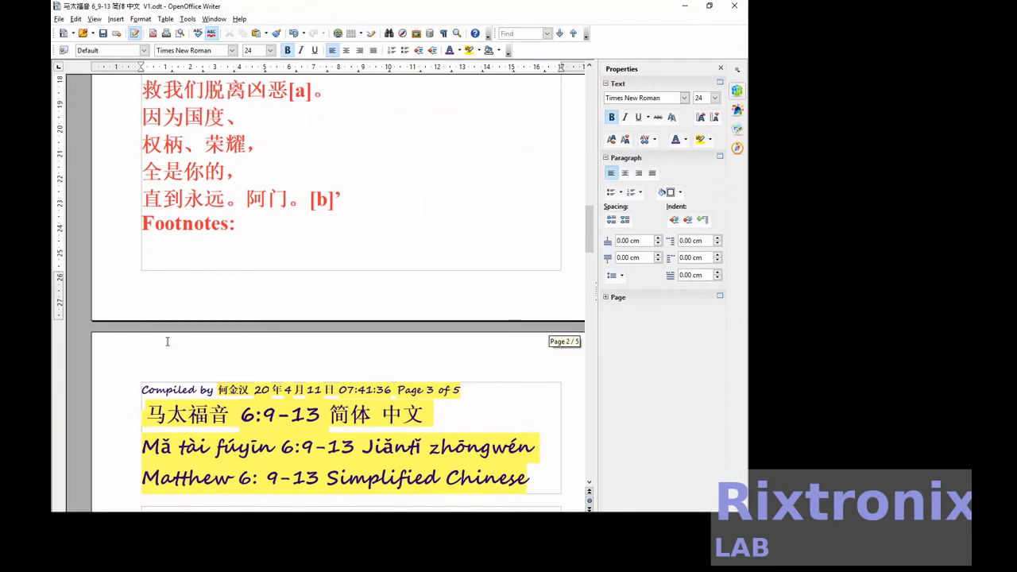
left_click(223, 311)
key("Home")
key("shift+Down")
key("shift+Down")
key("ctrl+c")
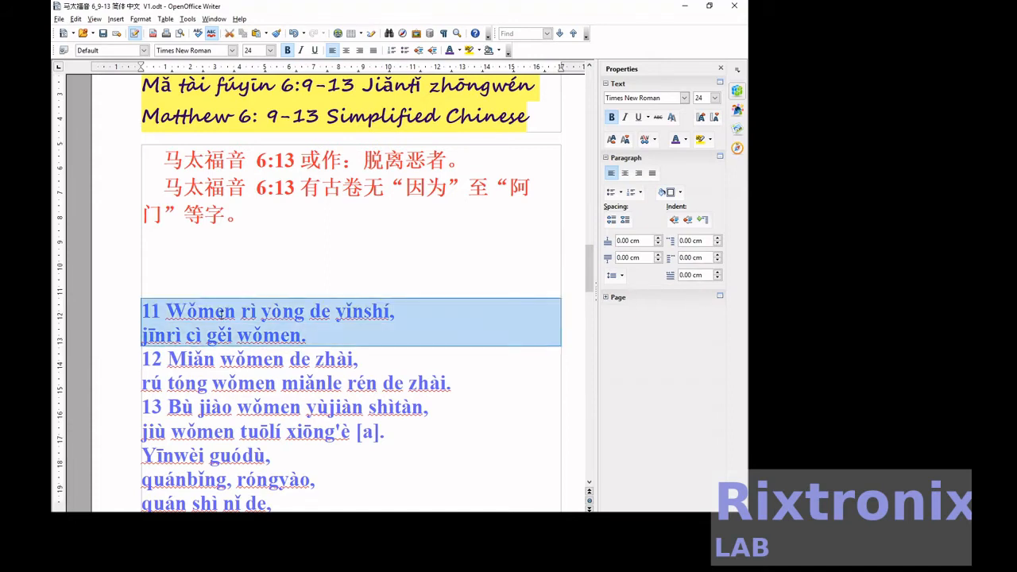
key("BackSpace")
scroll(249, 266, "up", 5)
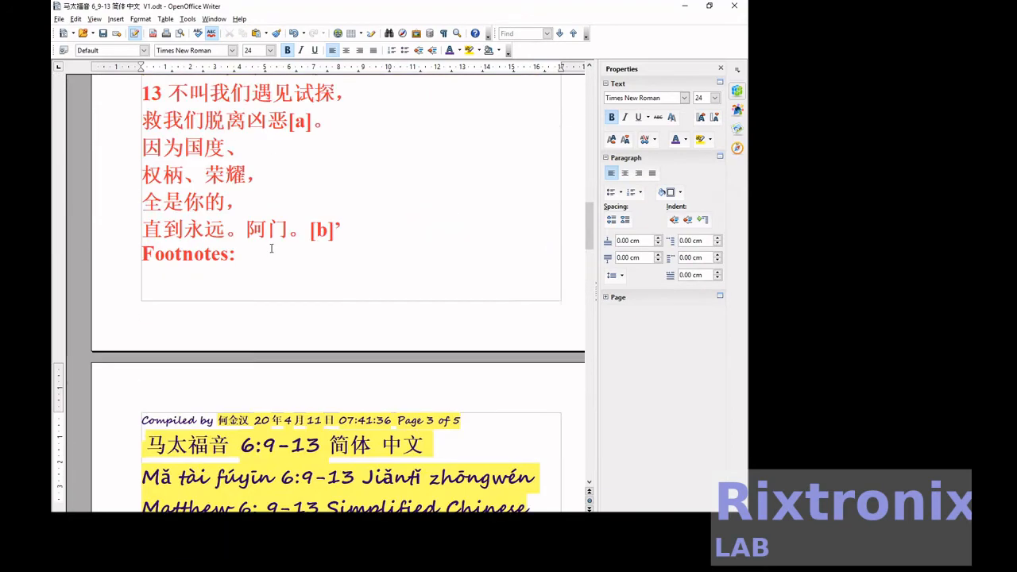
scroll(271, 248, "up", 3)
left_click(317, 173)
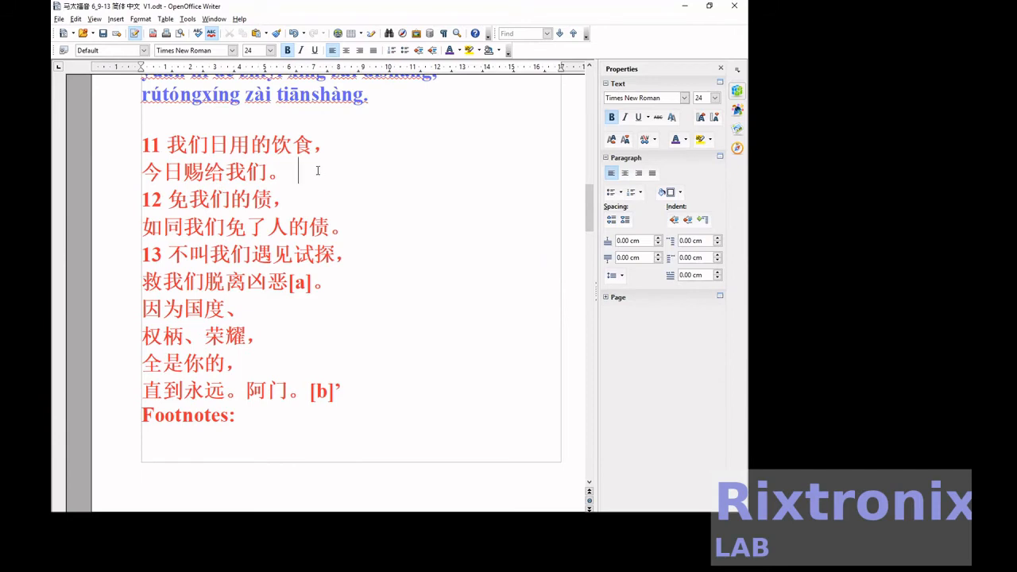
key("Return")
key("ctrl+v")
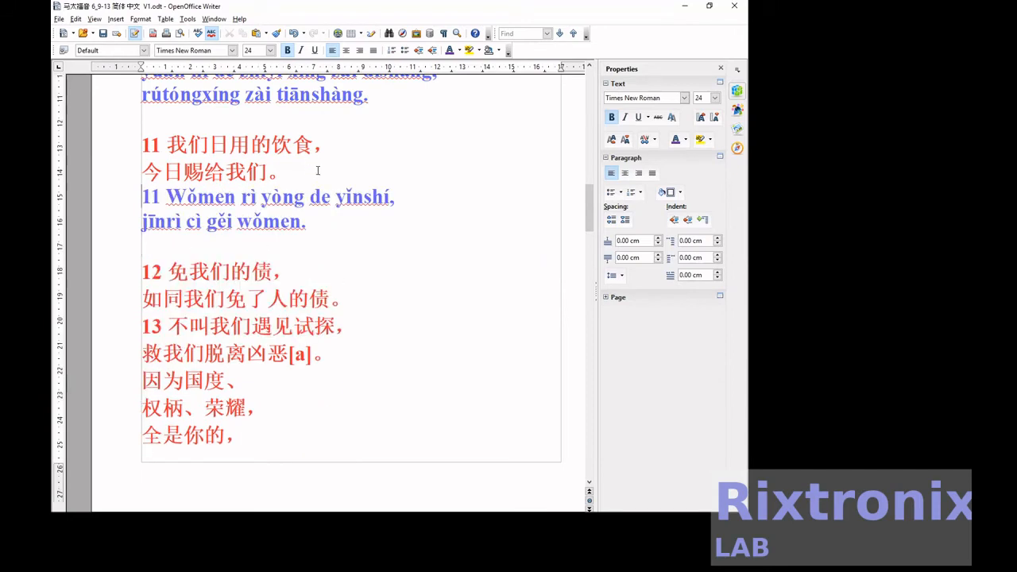
key("Delete")
key("Delete")
Move the two verse 12 pinyin lines to a new line below "如同我们免了人的债。".
scroll(317, 171, "down", 10)
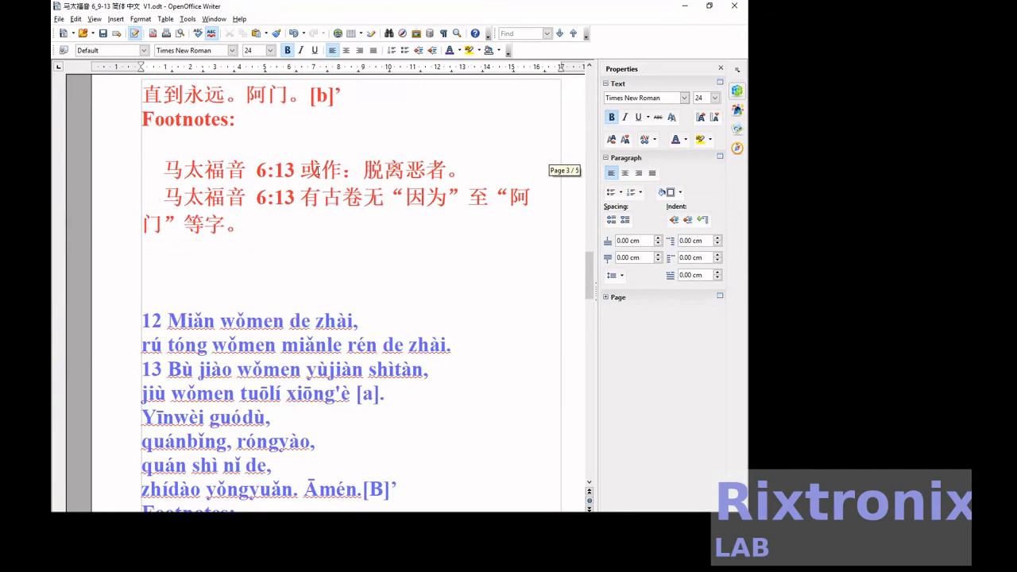
left_click(232, 318)
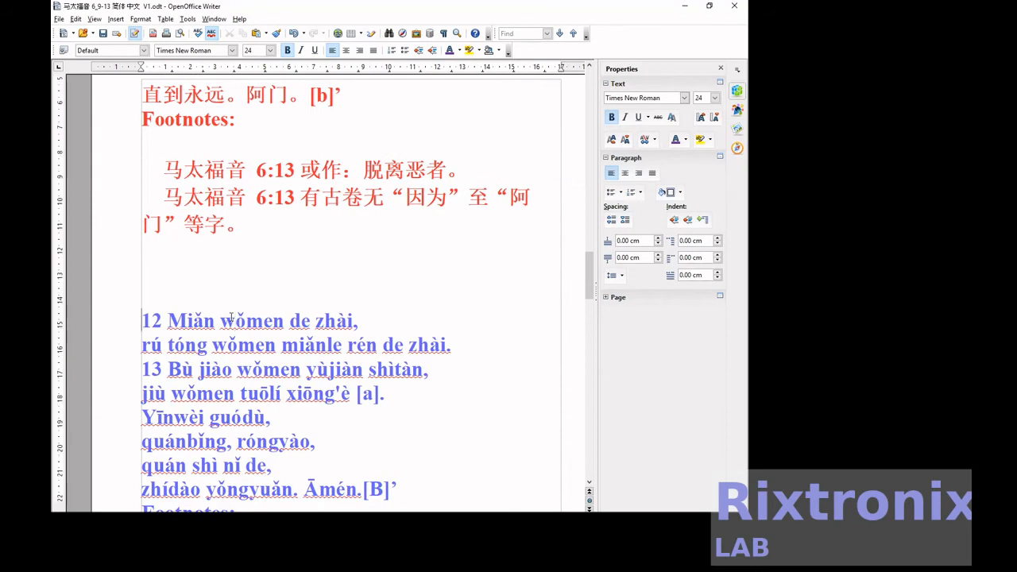
key("shift+Down")
key("shift+Down")
key("ctrl+c")
key("Delete")
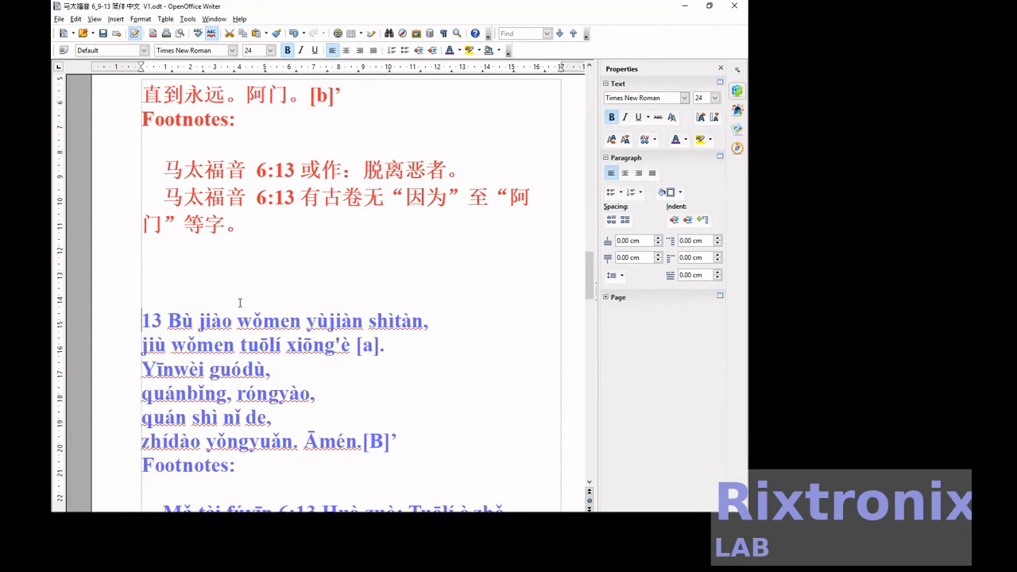
scroll(239, 303, "up", 9)
left_click(374, 237)
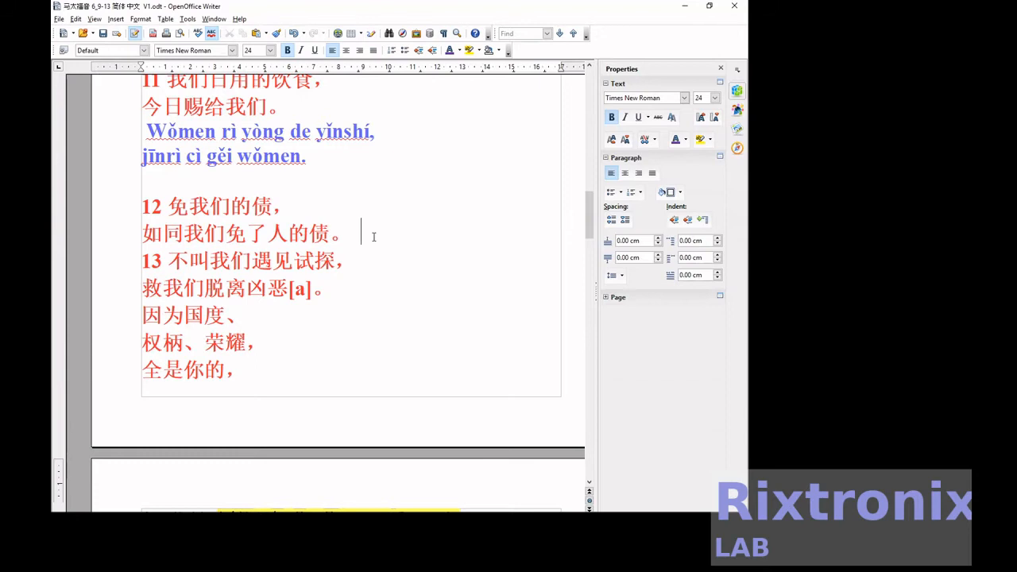
key("Return")
key("ctrl+v")
key("Up")
key("Up")
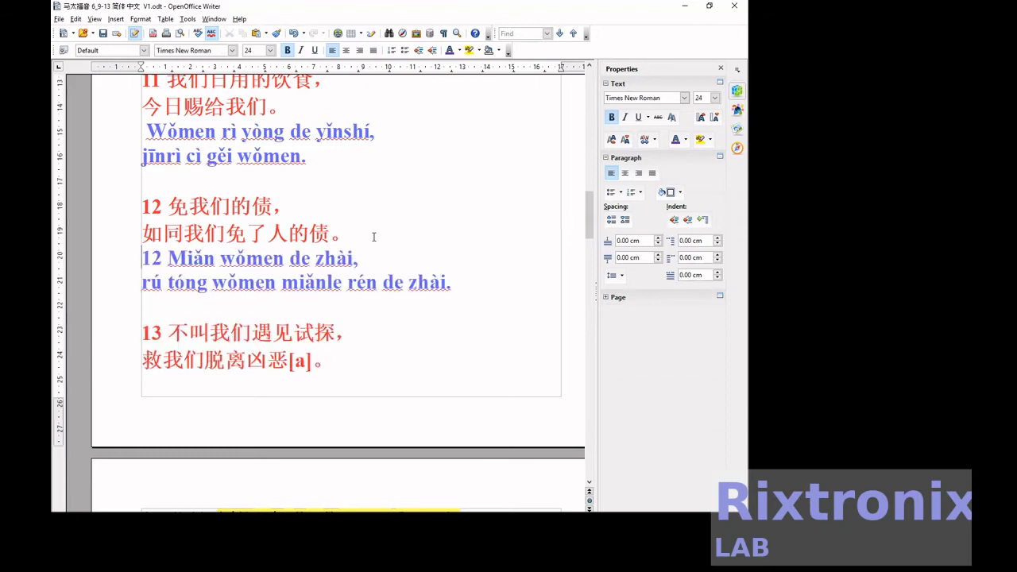
Remove the verse number 12 from the pinyin line "Miǎn wǒmen de zhài" and save the document.
key("Delete")
key("Delete")
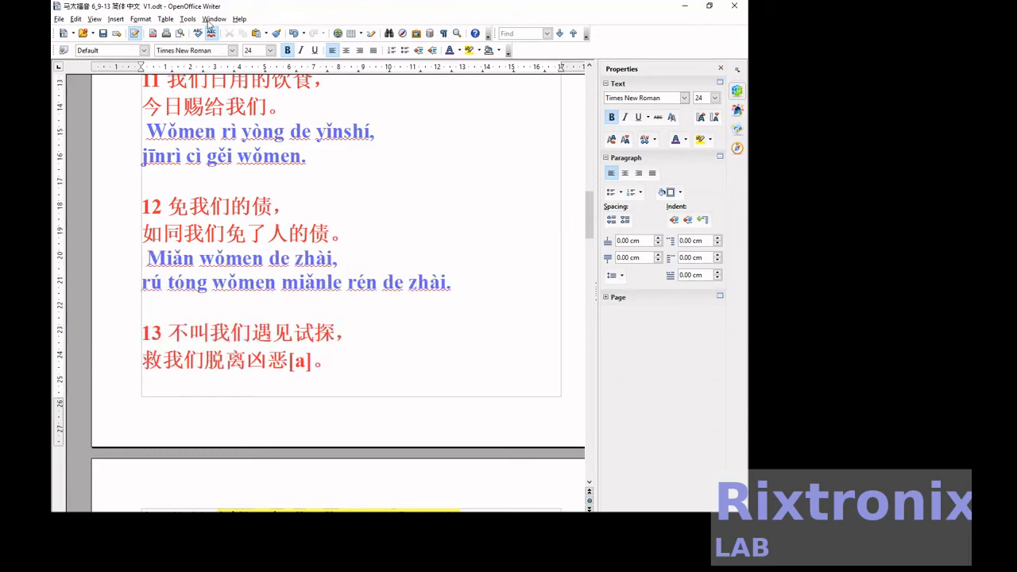
left_click(107, 37)
Insert empty lines above the Chinese verse 13 so that it starts on page 3.
key("Return")
key("Return")
key("Return")
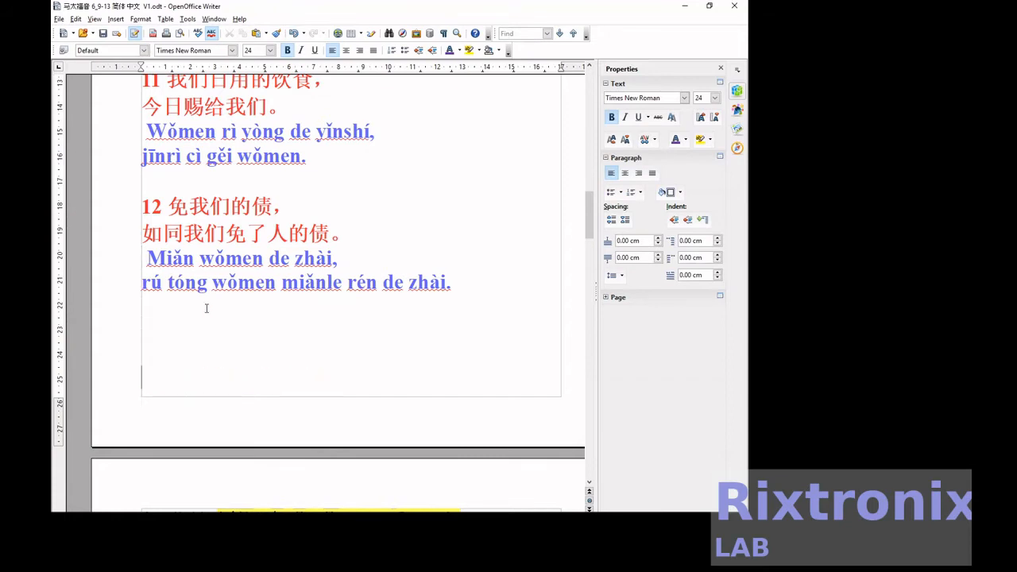
Move the six pinyin verse 13 lines to a new line below "直到永远。阿门。[b]’".
scroll(205, 304, "down", 3)
scroll(205, 305, "down", 10)
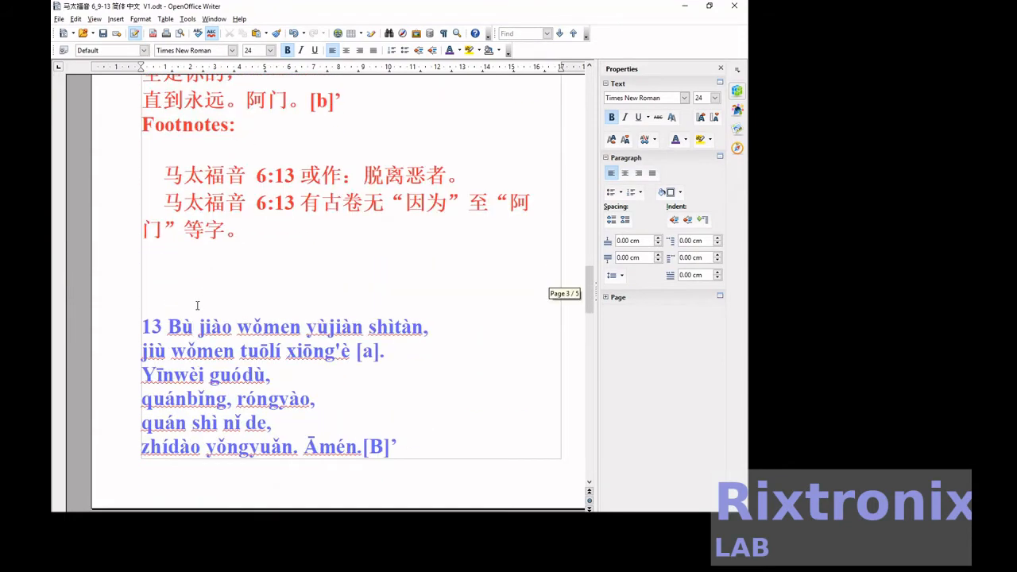
key("shift+Down")
key("shift+Down")
key("shift+Down")
key("shift+Down")
key("shift+Down")
key("shift+Down")
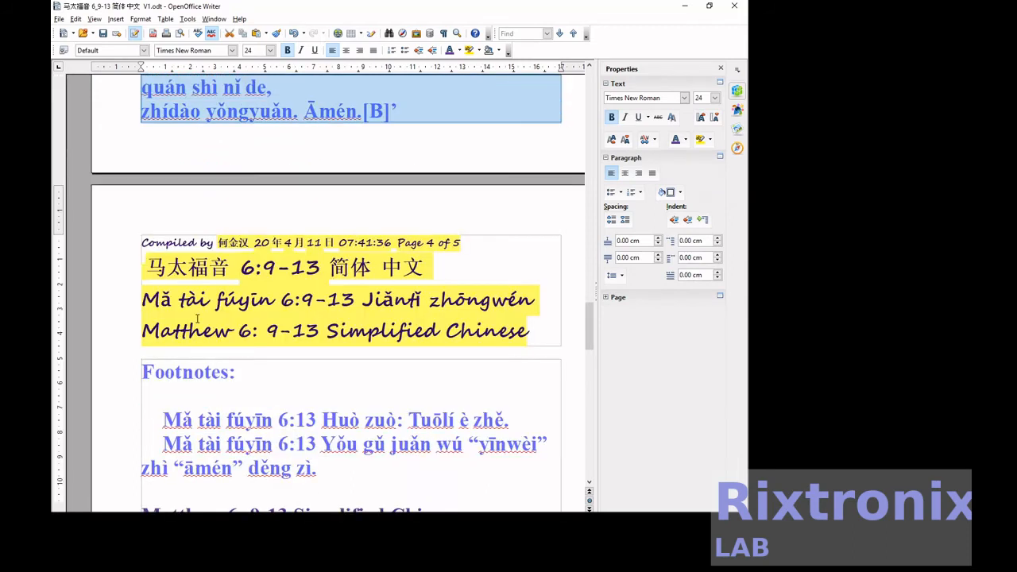
key("ctrl+x")
scroll(234, 260, "up", 7)
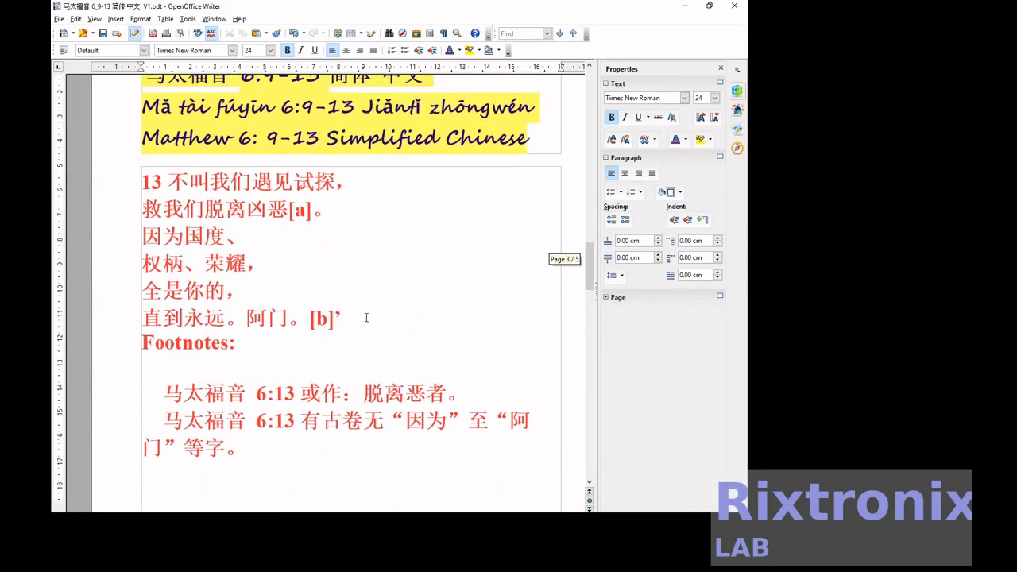
left_click(367, 318)
key("Return")
key("ctrl+v")
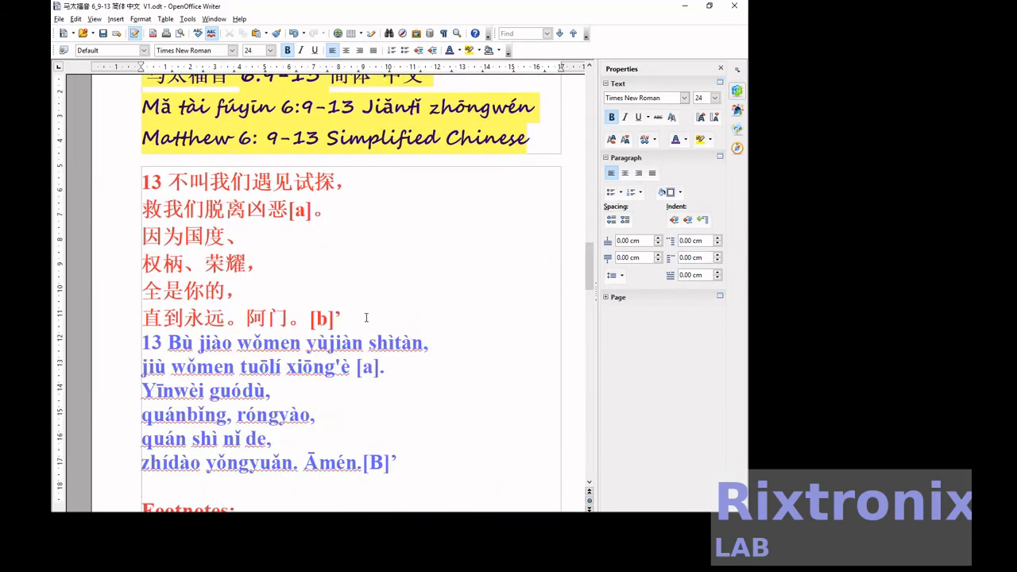
Remove the verse number 13 from the start of the pinyin line "Bù jiào wǒmen yùjiàn shìtàn".
key("Up")
key("Up")
key("Up")
key("Up")
key("Up")
key("Up")
key("Delete")
key("Delete")
Insert seven empty lines above the red "Footnotes:" heading so that the Chinese footnotes start on page 4.
scroll(366, 317, "down", 8)
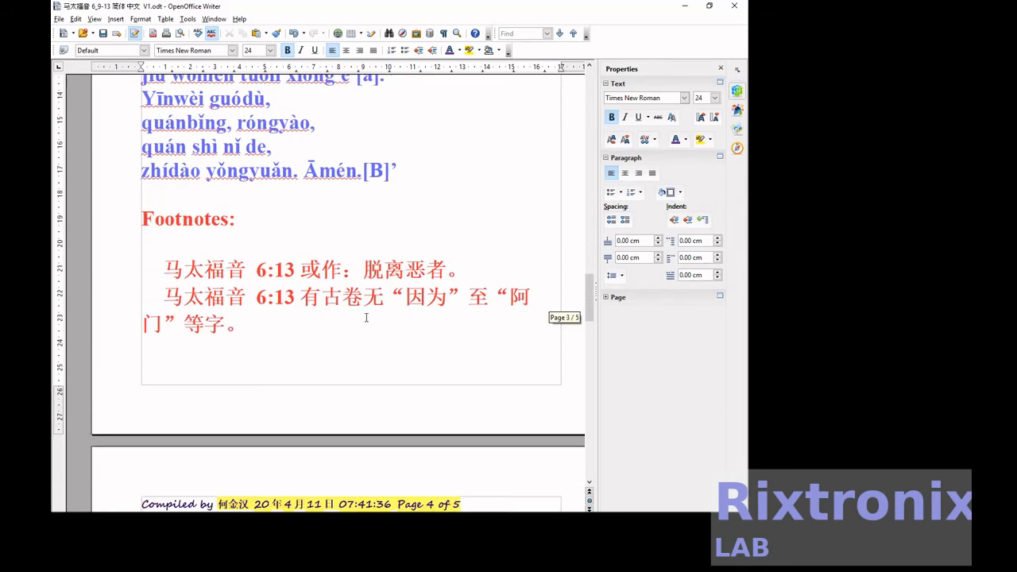
left_click(231, 197)
key("Return")
key("Return")
key("Return")
key("Return")
key("Return")
key("Return")
key("Return")
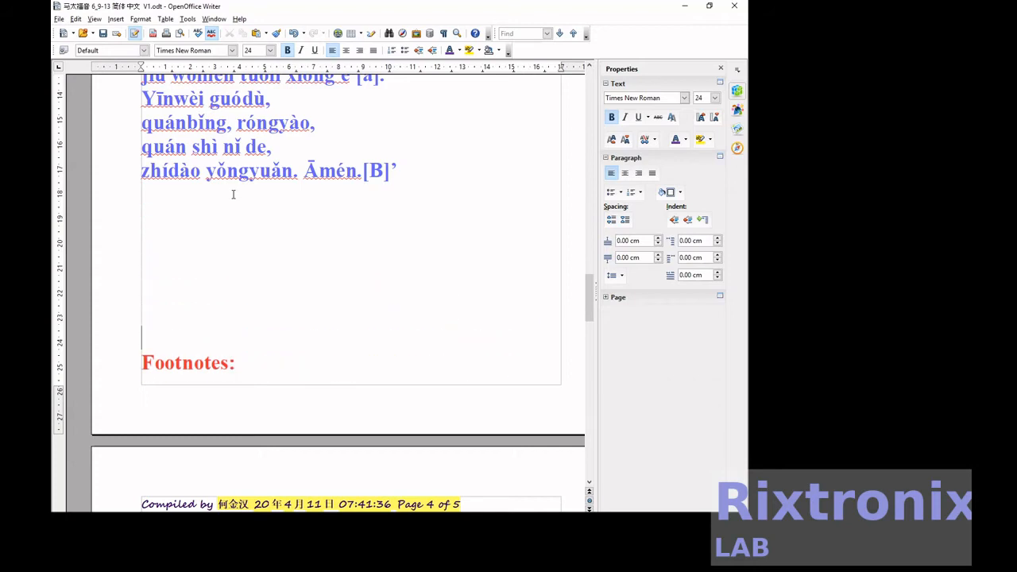
Delete the duplicate blue "Footnotes:" heading above the pinyin footnotes.
scroll(233, 194, "down", 11)
scroll(233, 194, "down", 4)
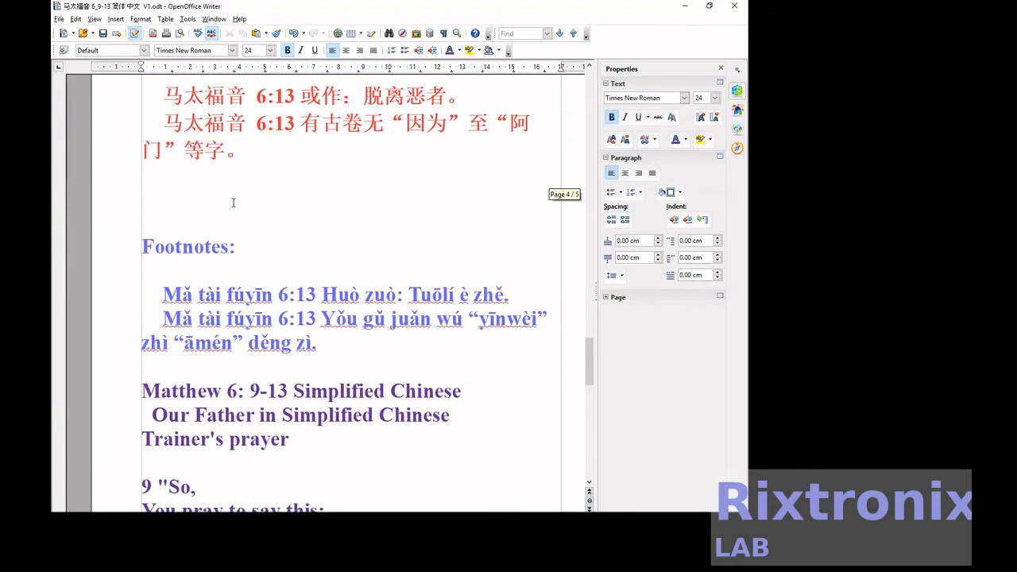
left_click_drag(237, 247, 141, 247)
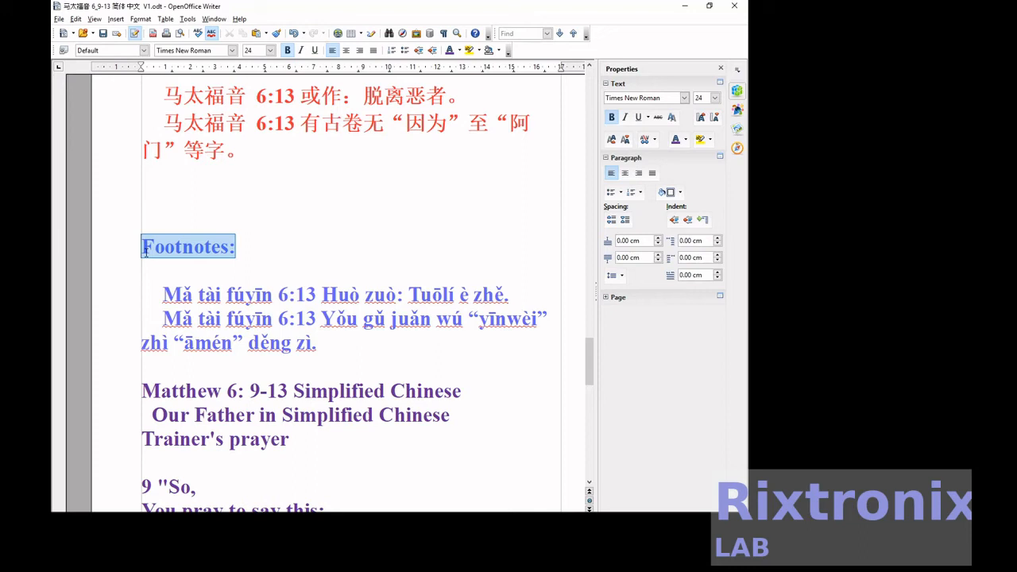
key("Delete")
Move the pinyin footnote "Mǎ tài fúyīn 6:13 Huò zuò: Tuōlí è zhě." to a new line below its Chinese counterpart.
key("Down")
key("Down")
key("shift+End")
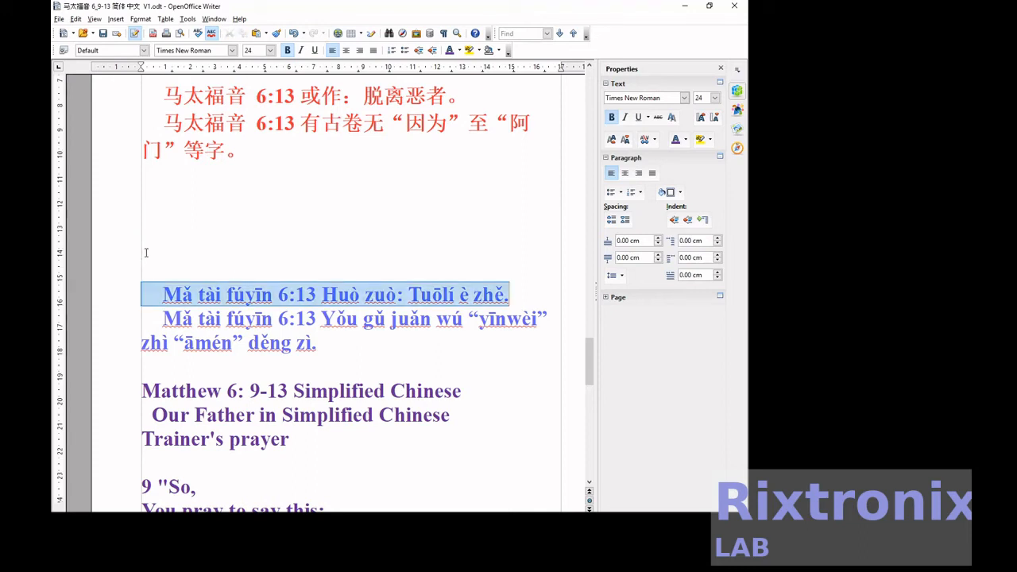
key("Delete")
scroll(147, 252, "up", 4)
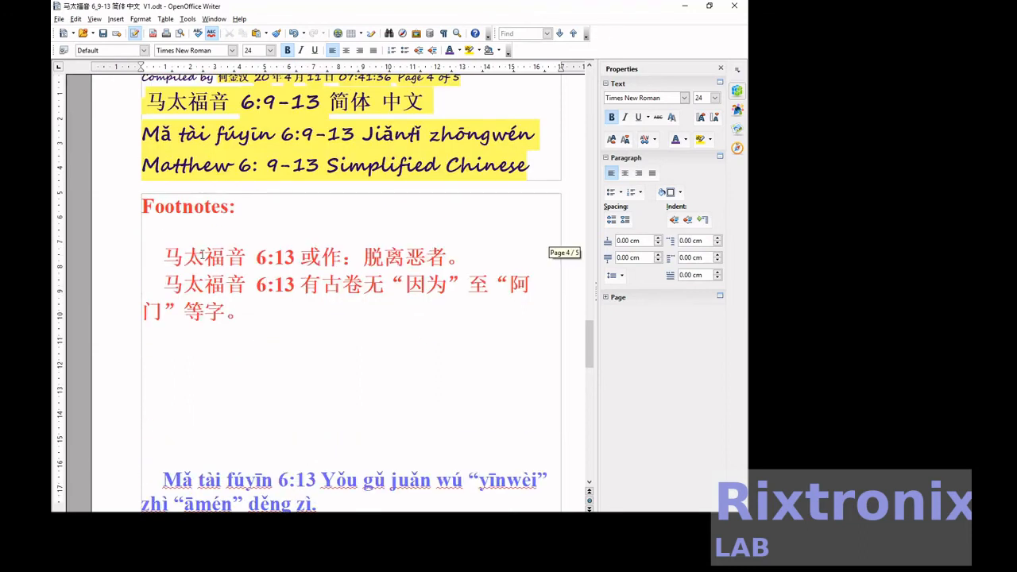
left_click(477, 256)
key("Return")
key("ctrl+v")
Delete the empty lines between the second Chinese footnote and its pinyin so that the pinyin follows directly.
scroll(282, 356, "down", 2)
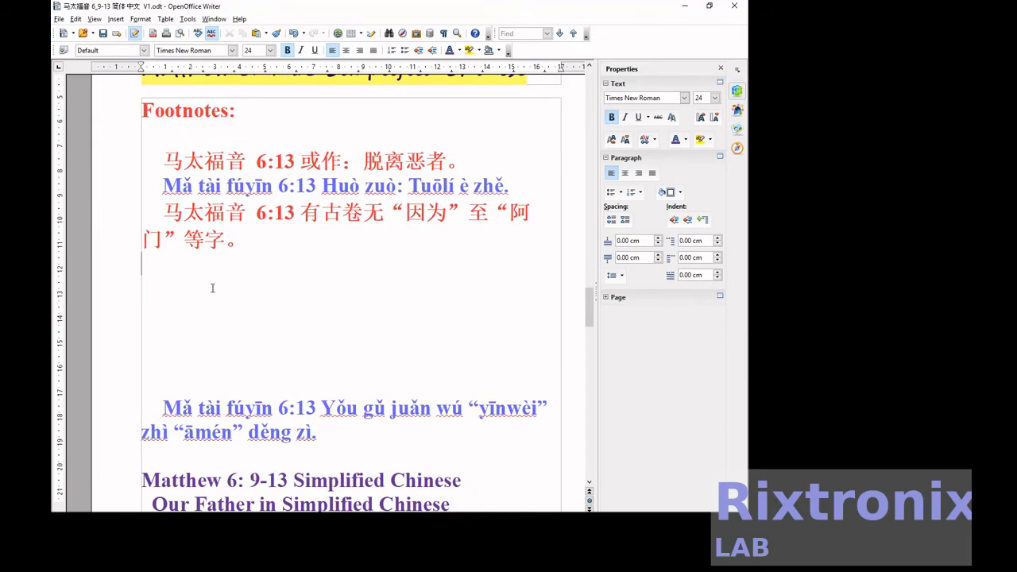
key("Delete")
key("Delete")
key("Delete")
key("Delete")
key("Delete")
key("Delete")
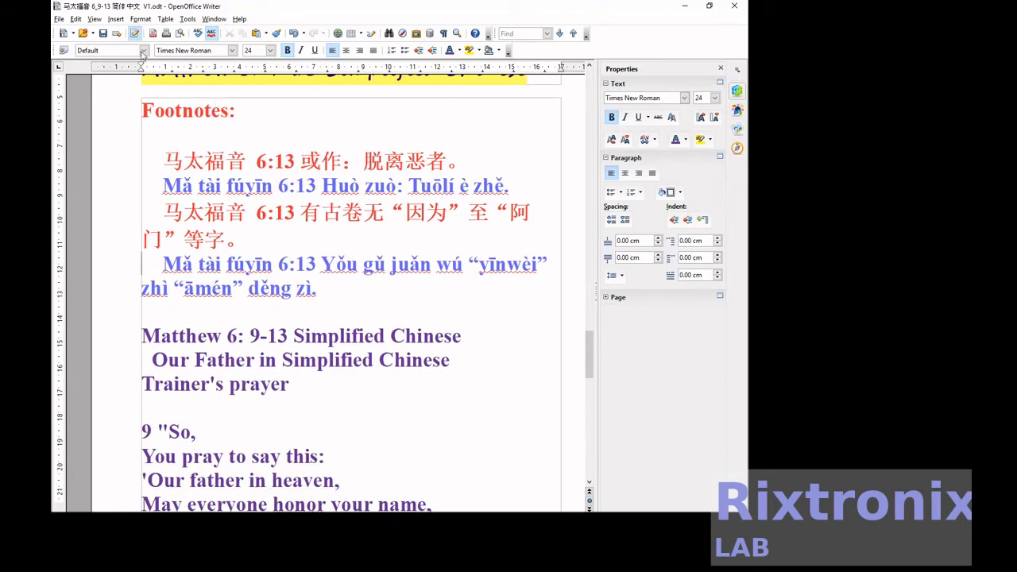
Move the three English title lines from page 4 to below "zhǔ xùn rén de dǎogào" on page 1 and save the document.
left_click_drag(324, 390, 143, 336)
key("Delete")
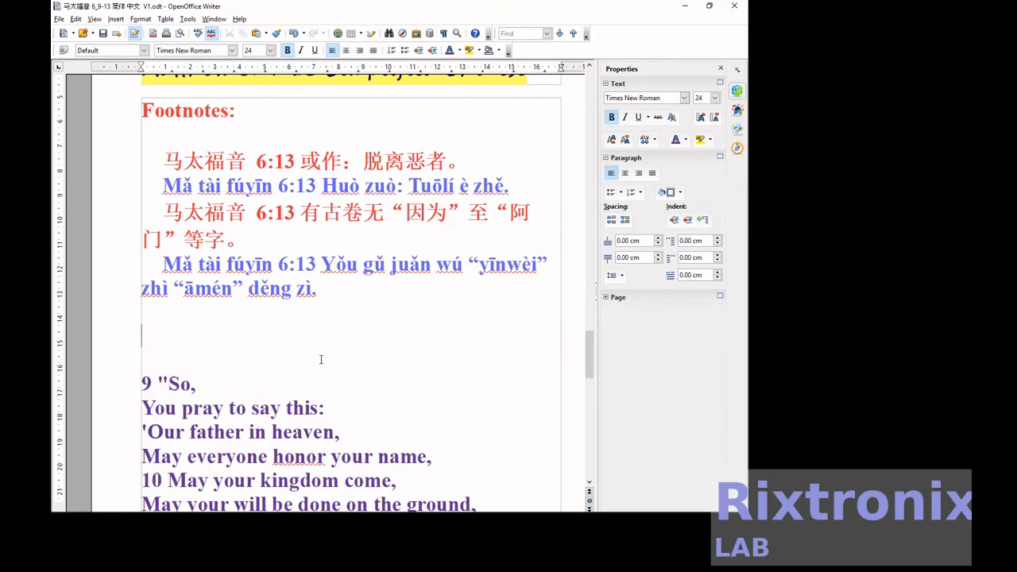
scroll(320, 357, "down", 15)
scroll(321, 360, "up", 4)
scroll(321, 360, "up", 15)
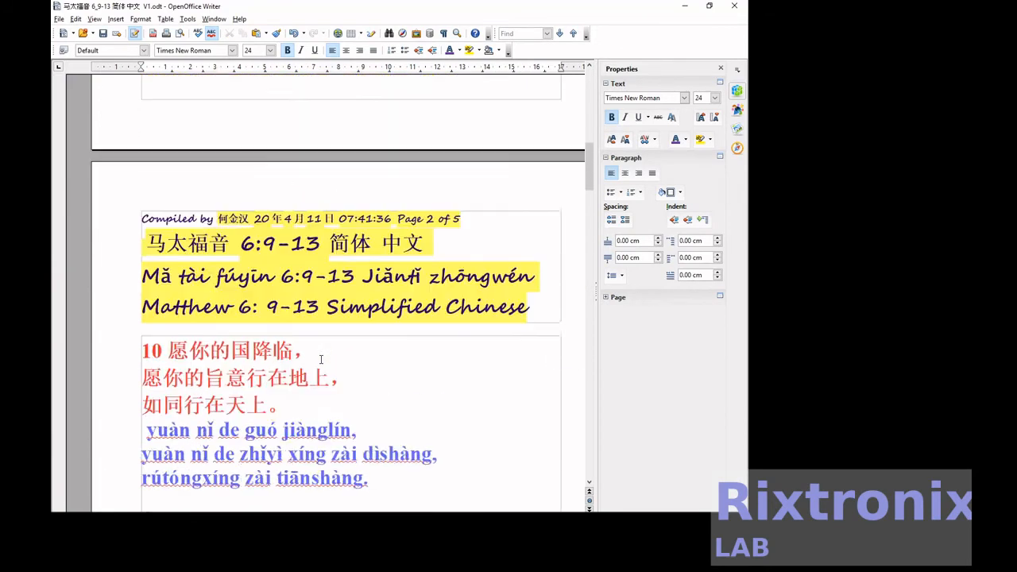
scroll(321, 360, "up", 1)
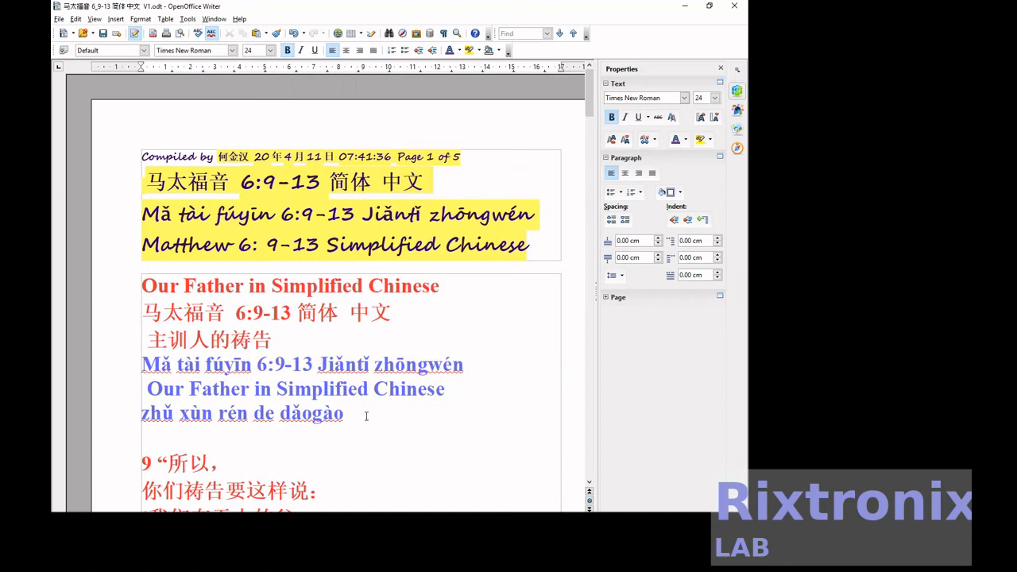
key("ctrl+v")
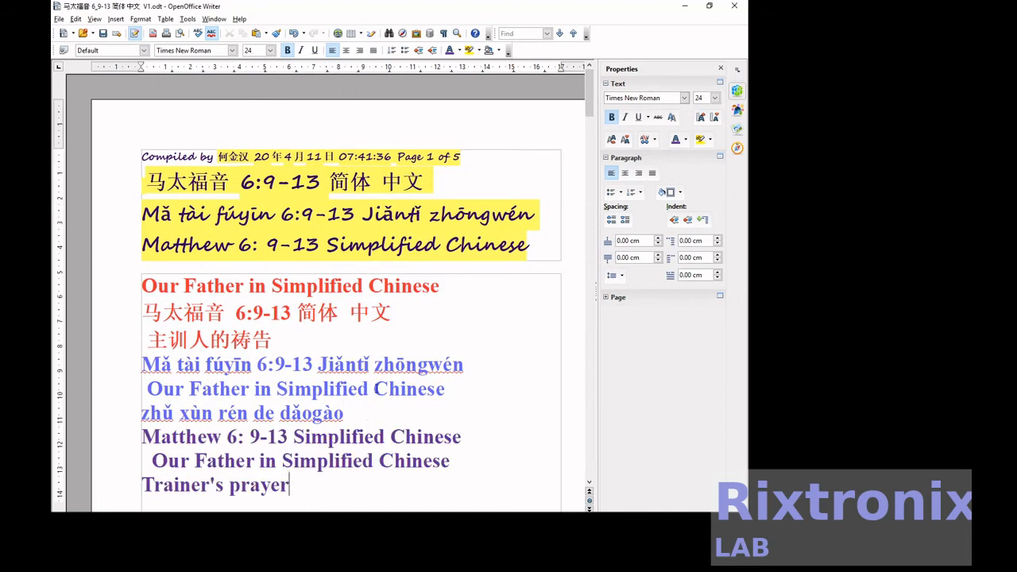
scroll(376, 397, "down", 5)
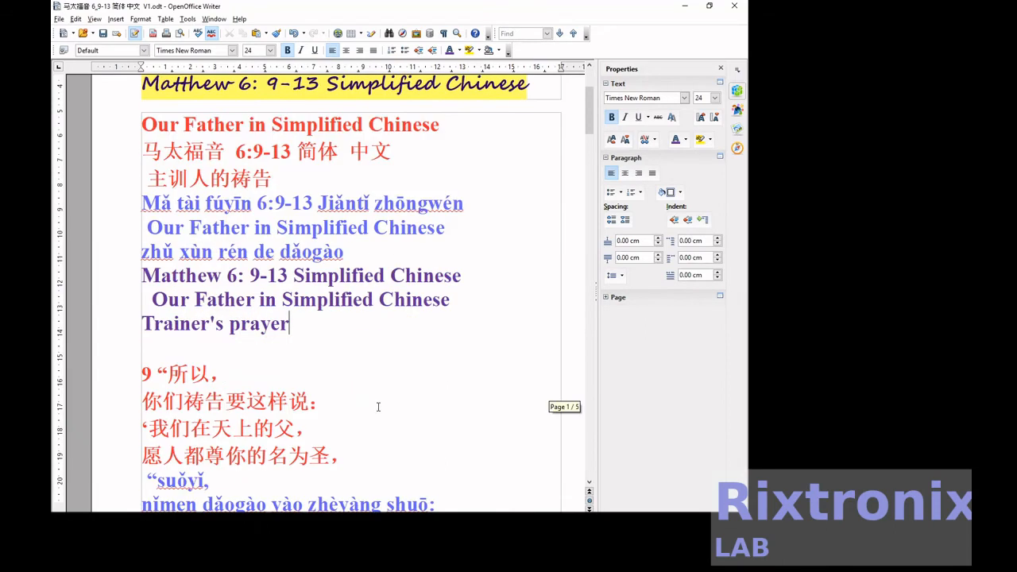
left_click(104, 34)
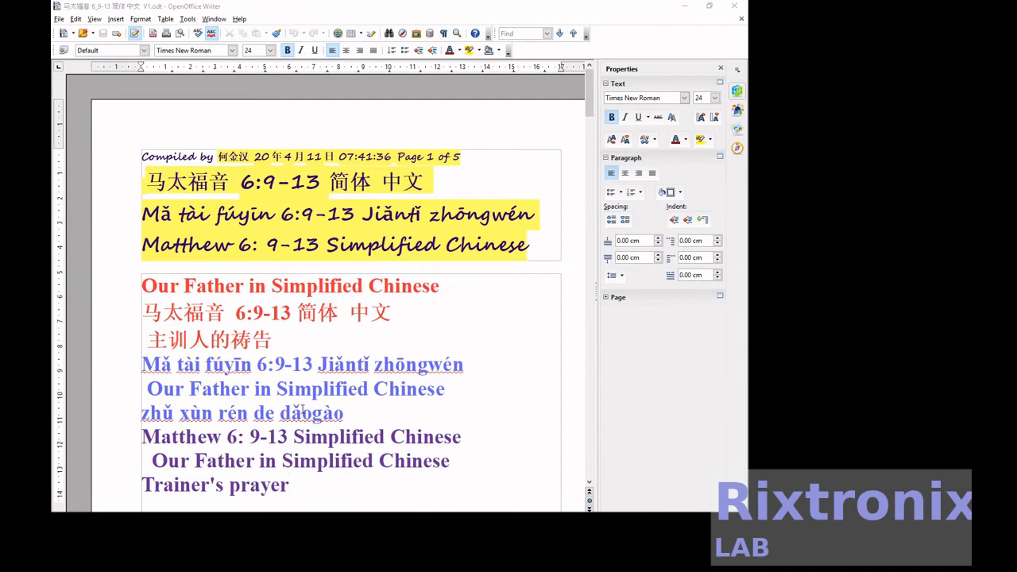
Add spaces before and after 太 in the header's Chinese title 马太福音 and save the document.
left_click(216, 155)
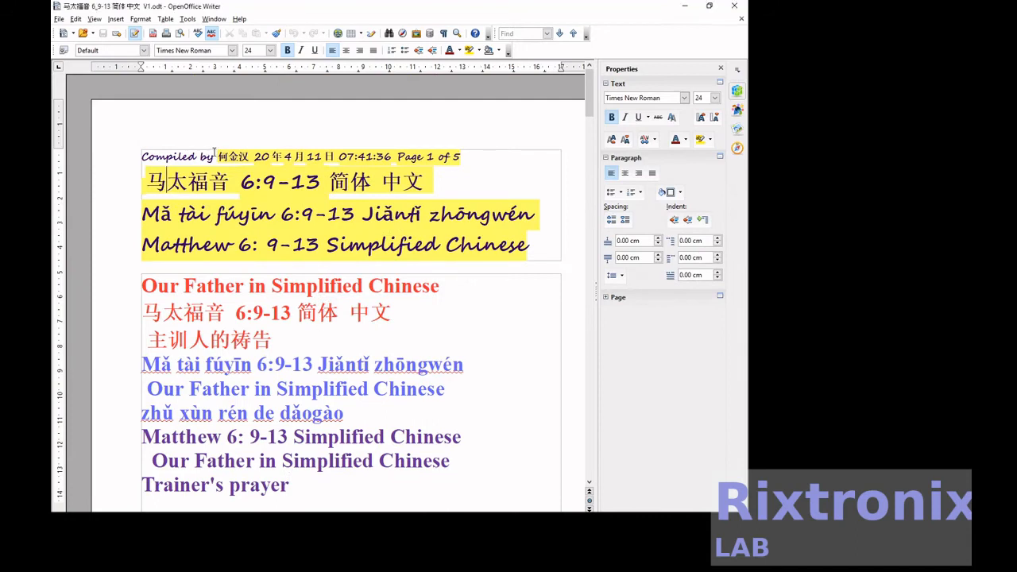
key("Right")
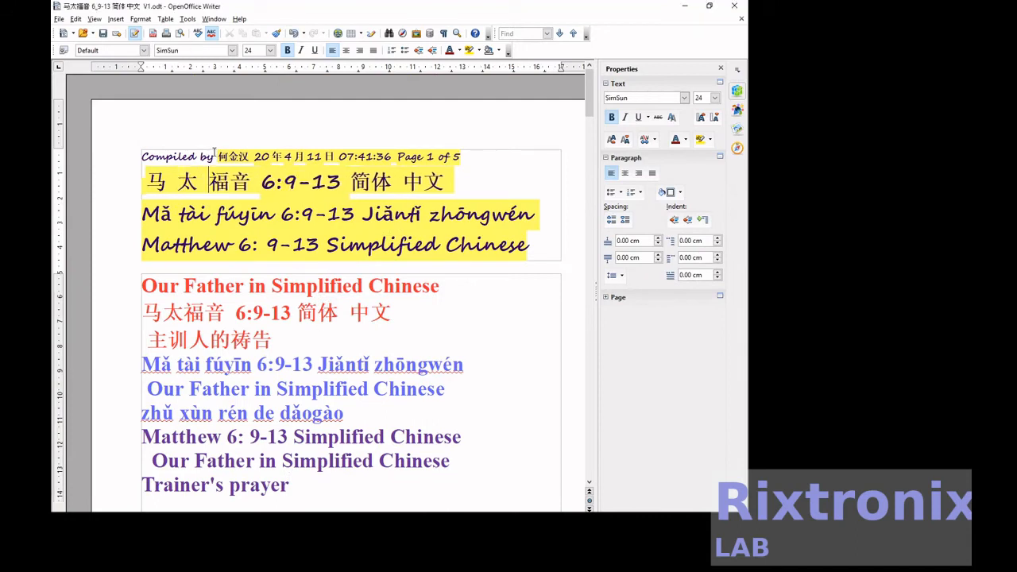
key("Right")
key("Right")
key("Down")
key("Down")
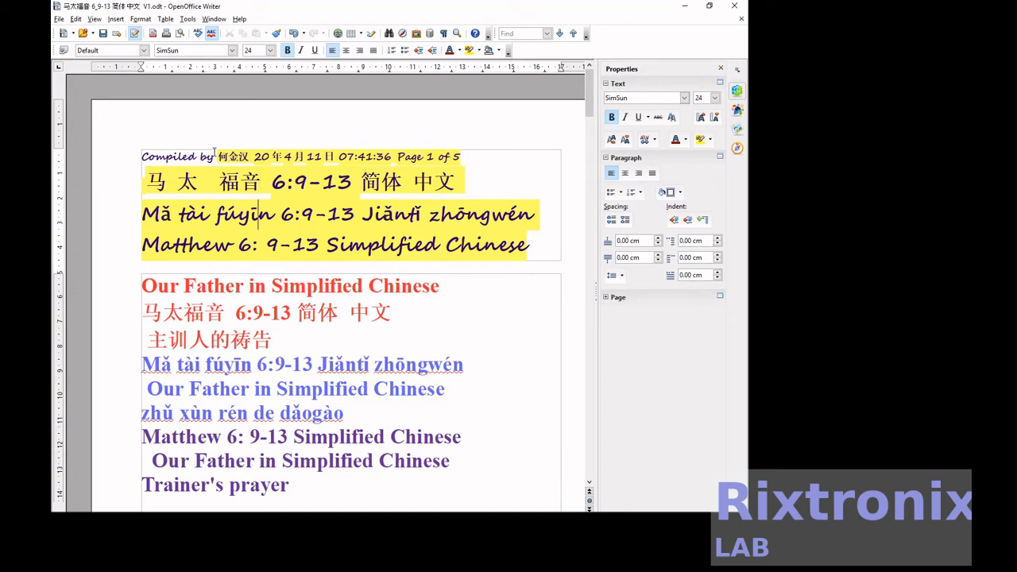
key("Right")
scroll(215, 153, "down", 5)
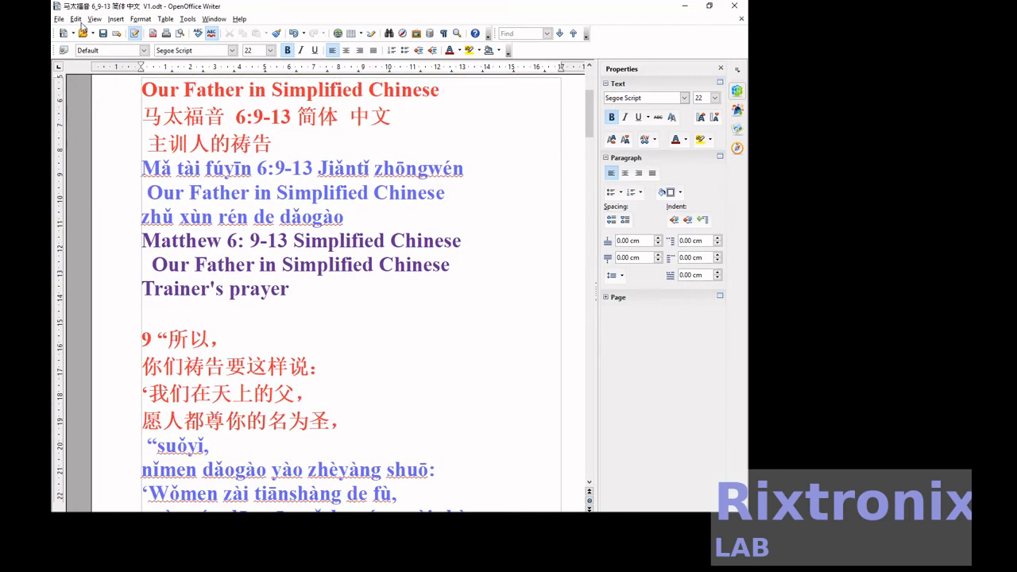
left_click(103, 34)
Cut the four English lines of verse 9, from '9 "So,' to "May everyone honor your name,", out of the block below the footnotes.
scroll(373, 226, "down", 20)
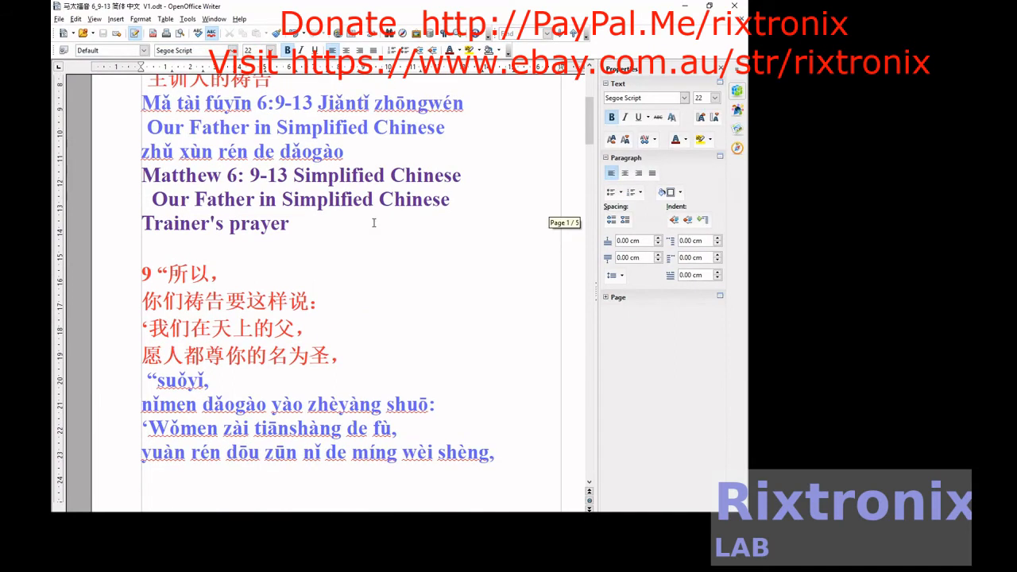
scroll(374, 223, "down", 20)
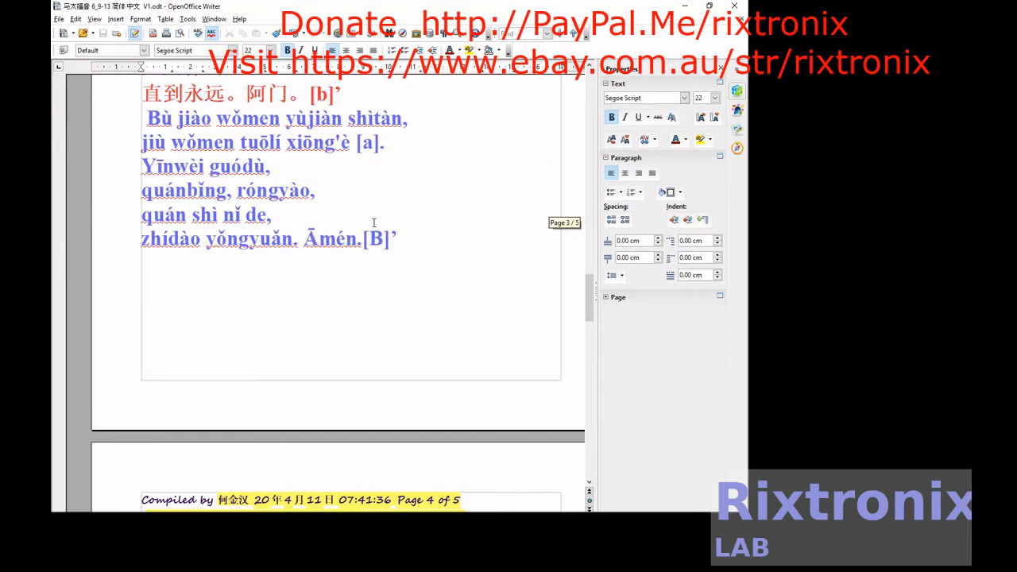
scroll(374, 223, "down", 12)
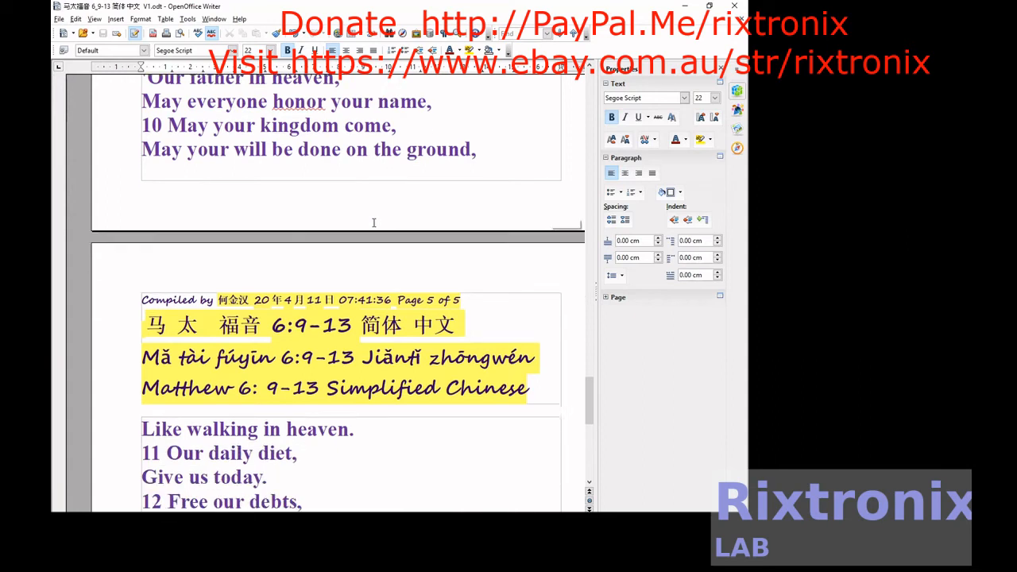
scroll(374, 222, "up", 4)
scroll(374, 223, "up", 15)
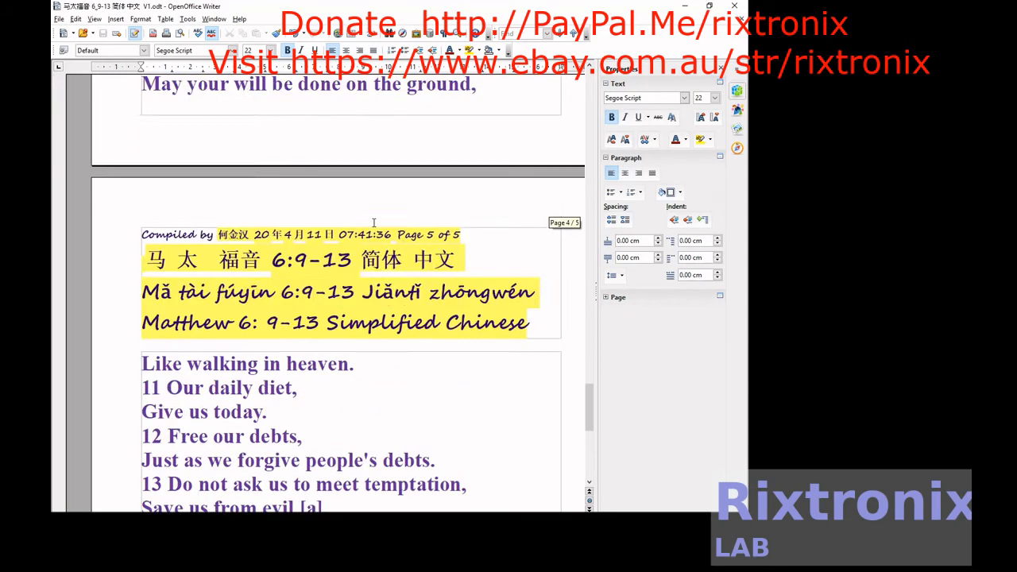
scroll(373, 223, "down", 5)
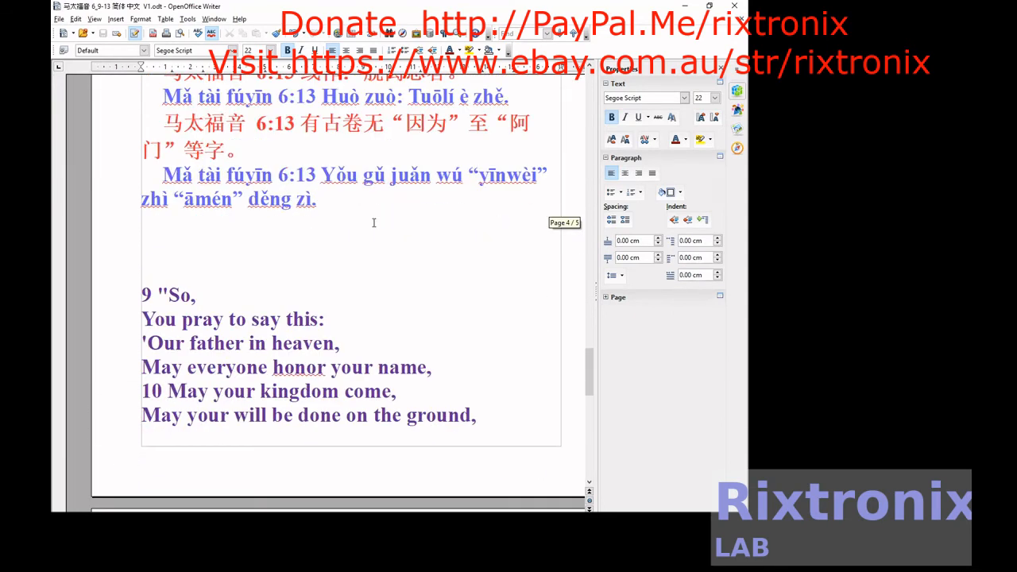
left_click(200, 295)
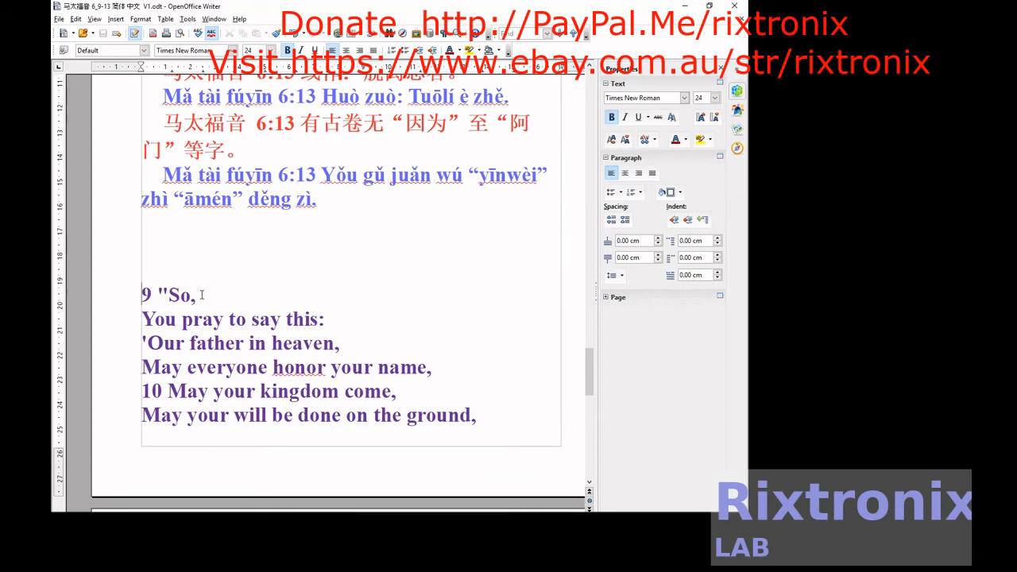
key("shift+Down")
key("shift+Down")
key("shift+Down")
key("shift+Down")
key("ctrl+c")
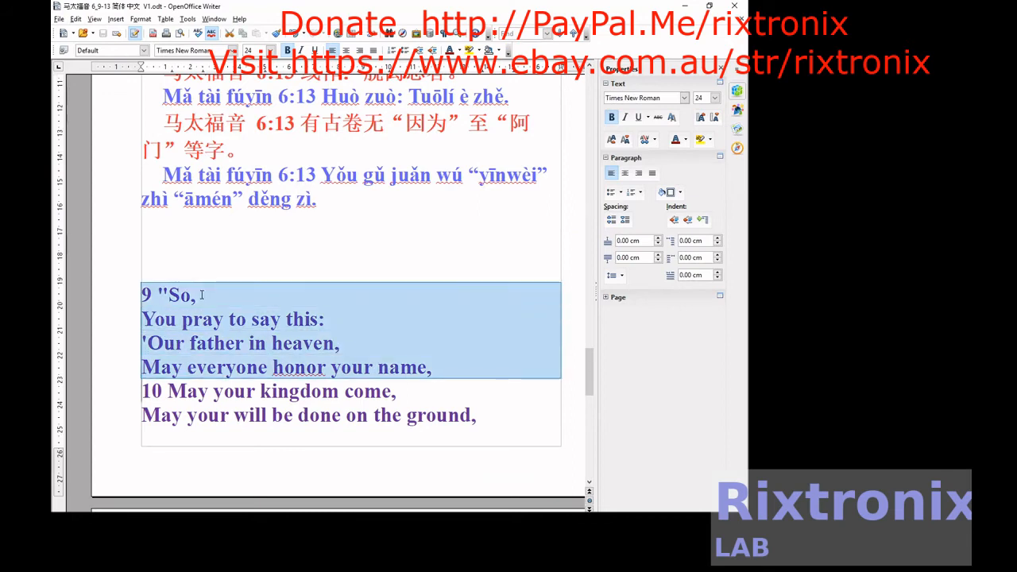
key("Delete")
Paste the English verse 9 lines directly below their pinyin on page 1 and remove the number 9 in front of "So,".
scroll(201, 295, "up", 10)
scroll(202, 295, "up", 10)
scroll(202, 295, "down", 5)
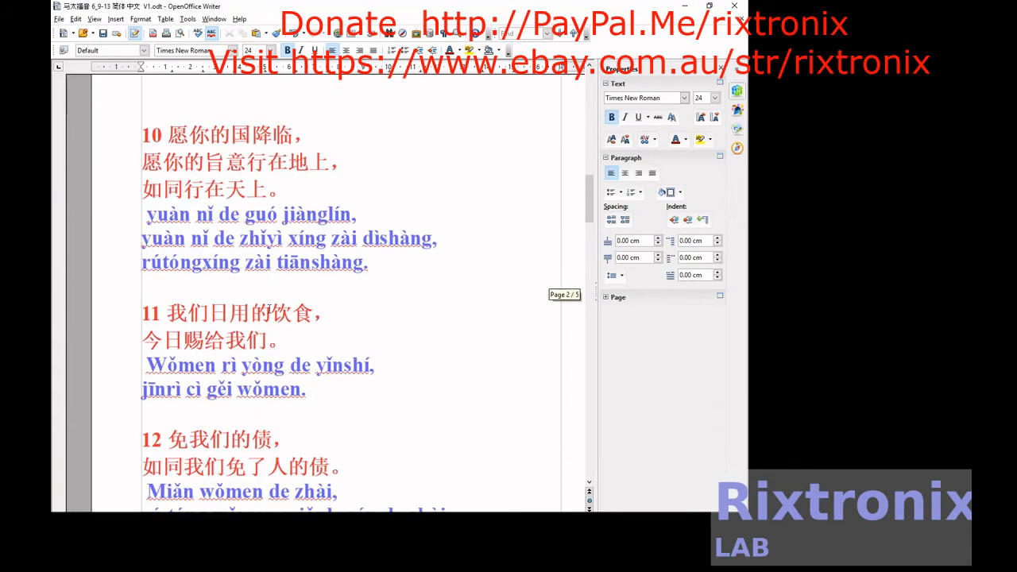
scroll(270, 308, "up", 10)
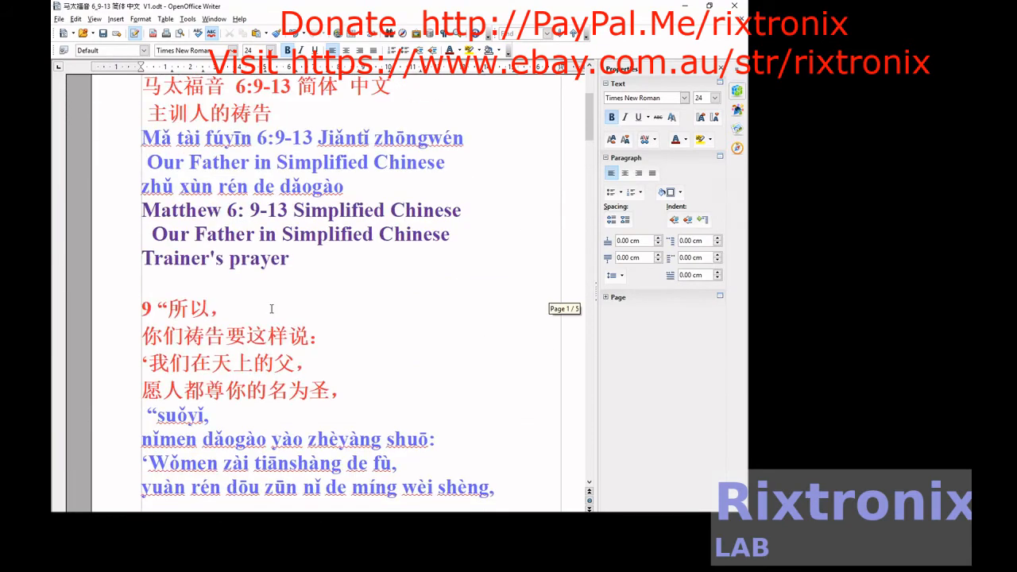
scroll(271, 308, "down", 5)
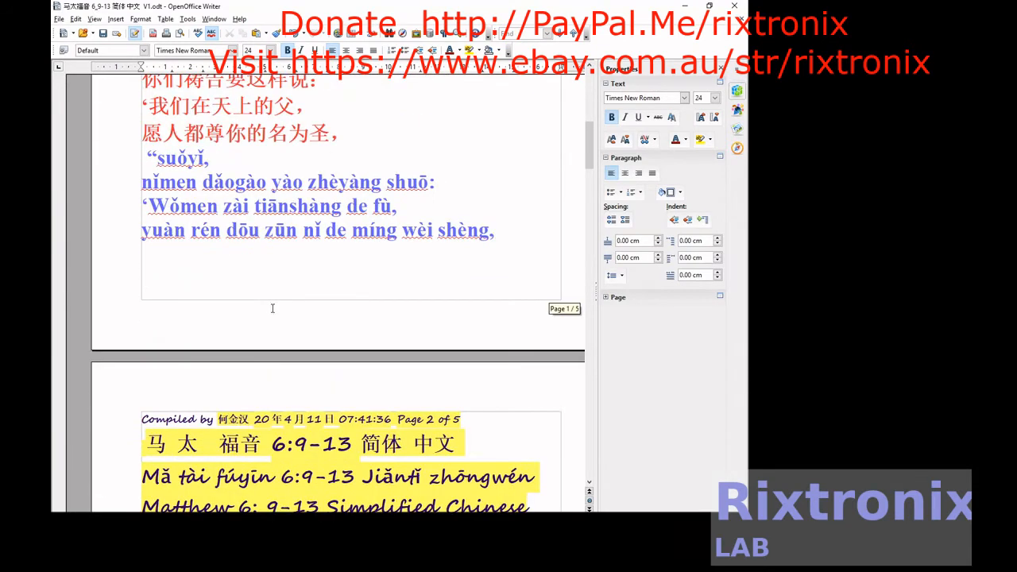
left_click(532, 237)
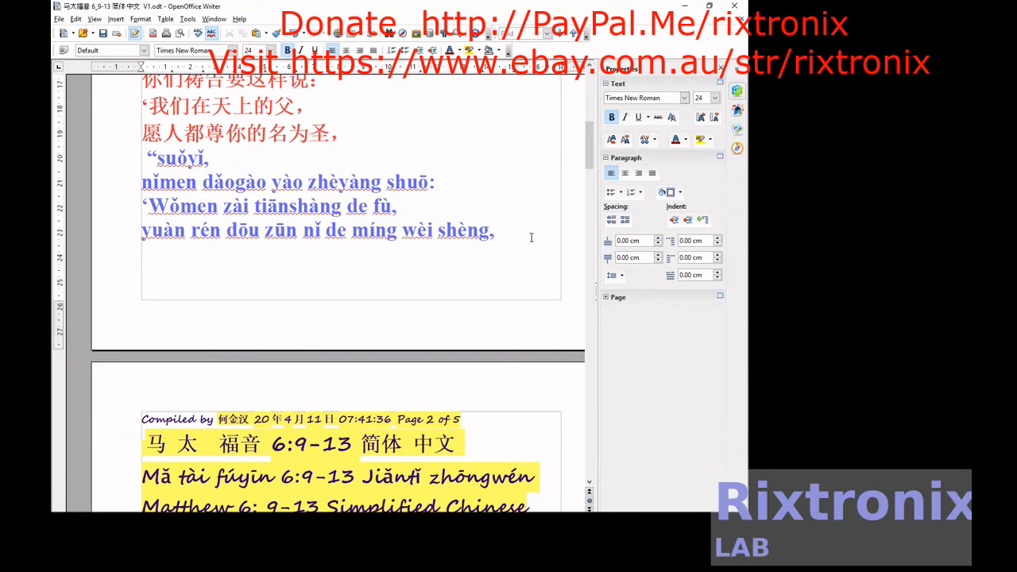
key("Up")
key("ctrl+v")
key("Up")
key("Up")
key("Up")
key("Up")
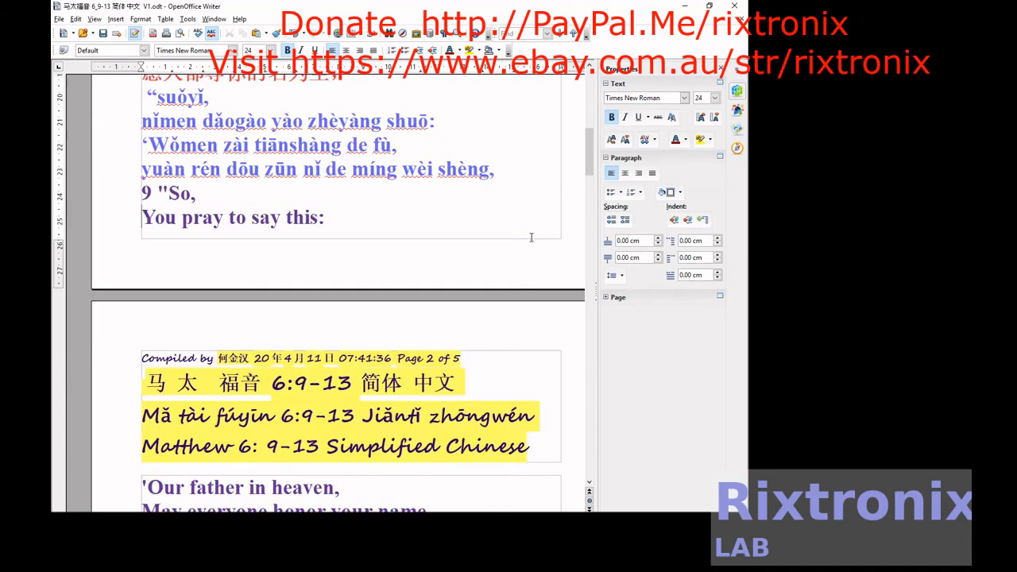
key("Delete")
Insert empty lines above Chinese verse 9 and below its English text so that verses 9 and 10 each start on a new page.
key("Up")
key("Up")
key("Up")
key("Up")
key("Up")
key("Up")
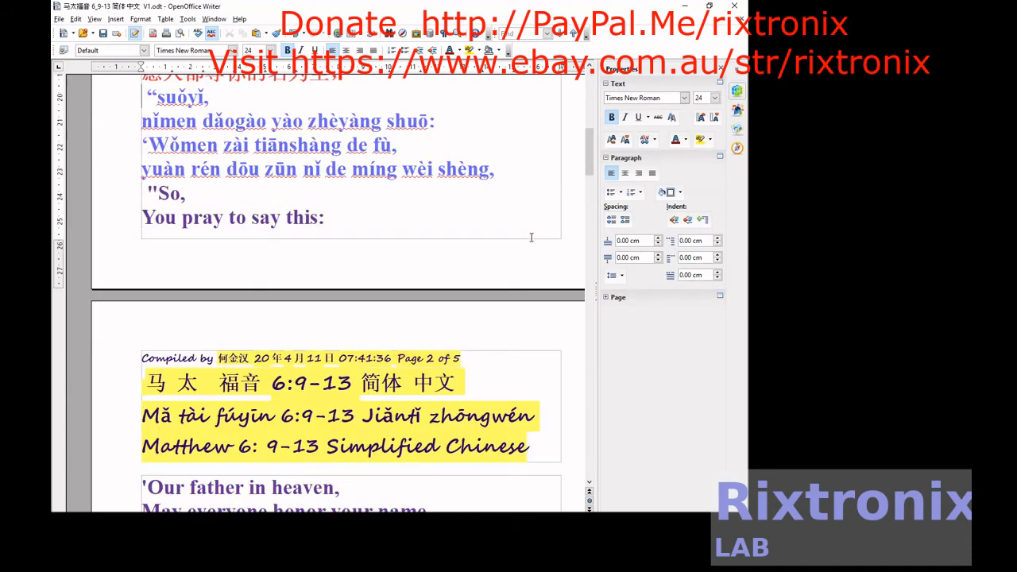
key("Up")
key("Up")
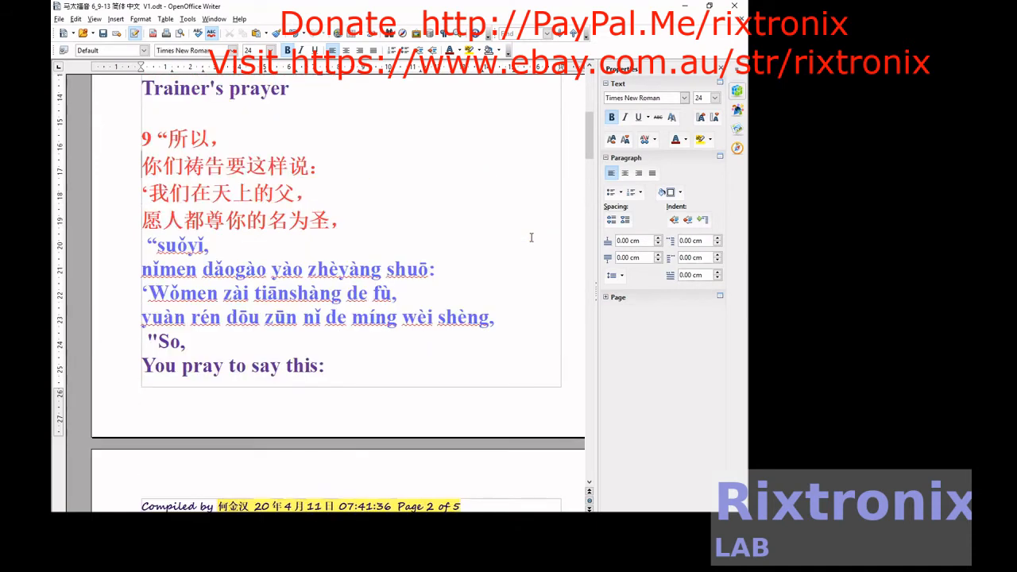
key("Return")
key("Return")
key("Return")
key("Return")
key("Return")
key("Return")
key("Return")
key("Return")
key("Return")
key("Return")
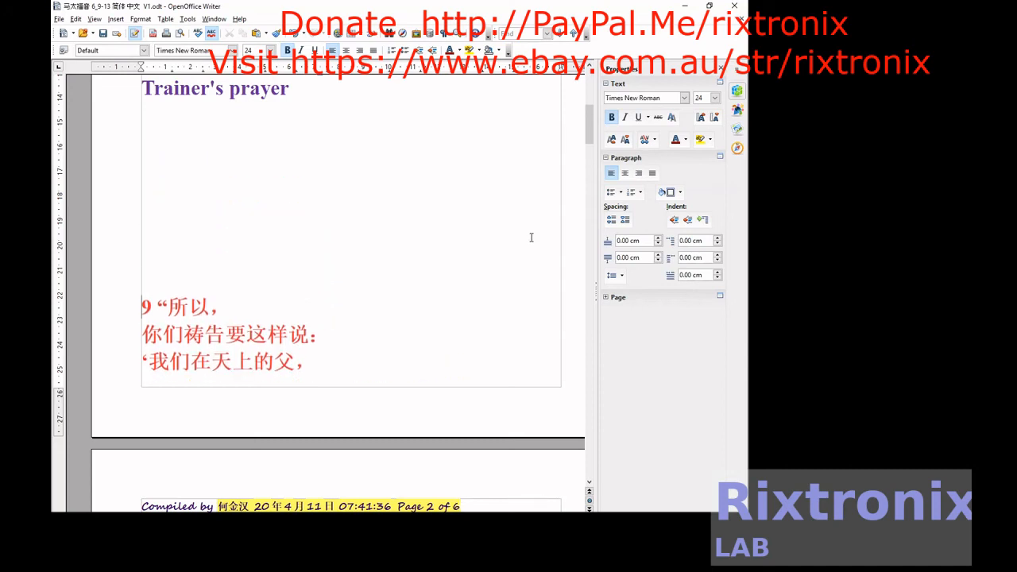
scroll(531, 238, "down", 10)
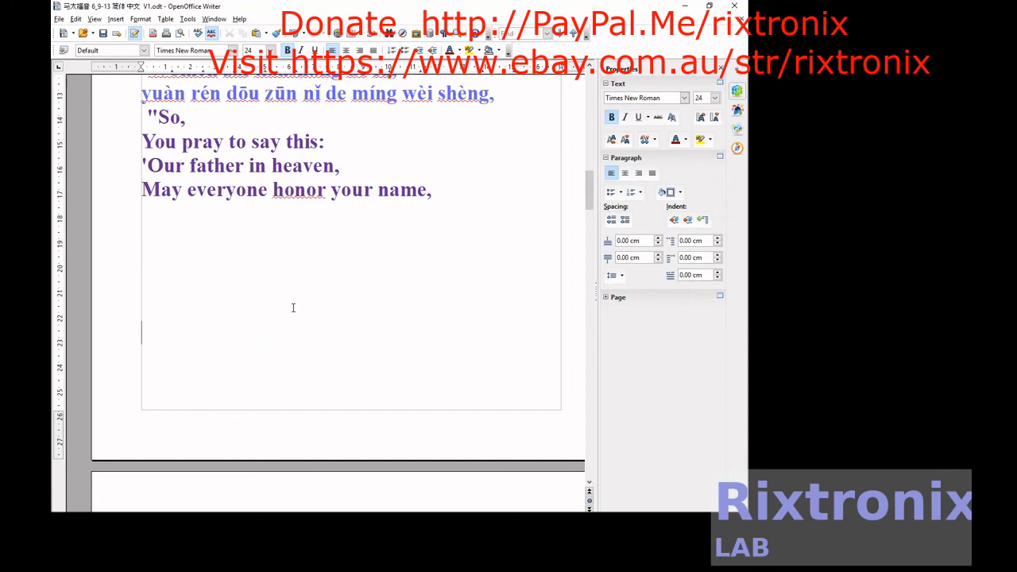
Cut the three English lines of verse 10, "May your kingdom come," to "Like walking in heaven.", from below the footnotes.
scroll(293, 307, "down", 15)
scroll(294, 307, "down", 15)
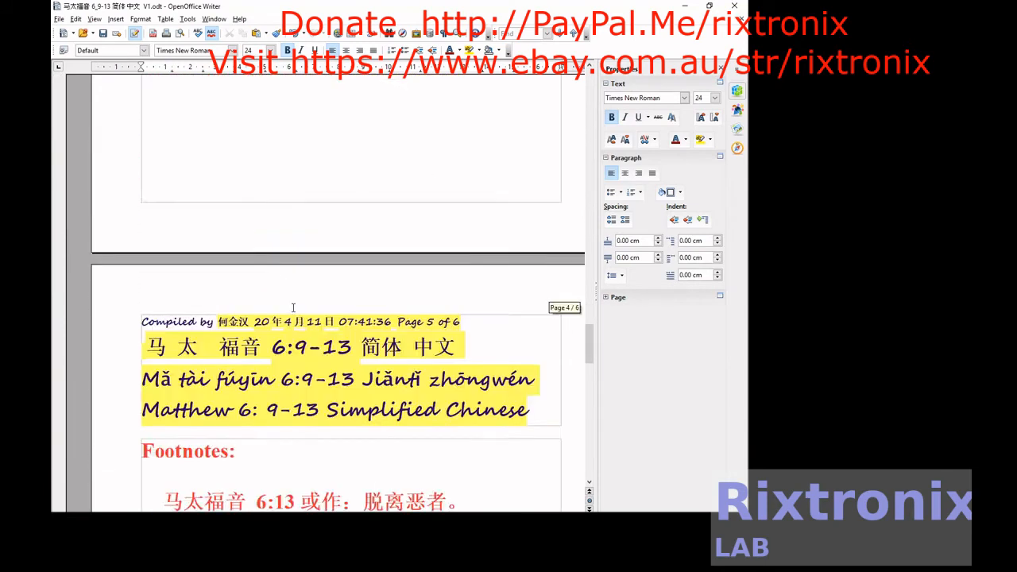
key("Home")
key("shift+Down")
key("shift+Down")
key("shift+Down")
key("ctrl+c")
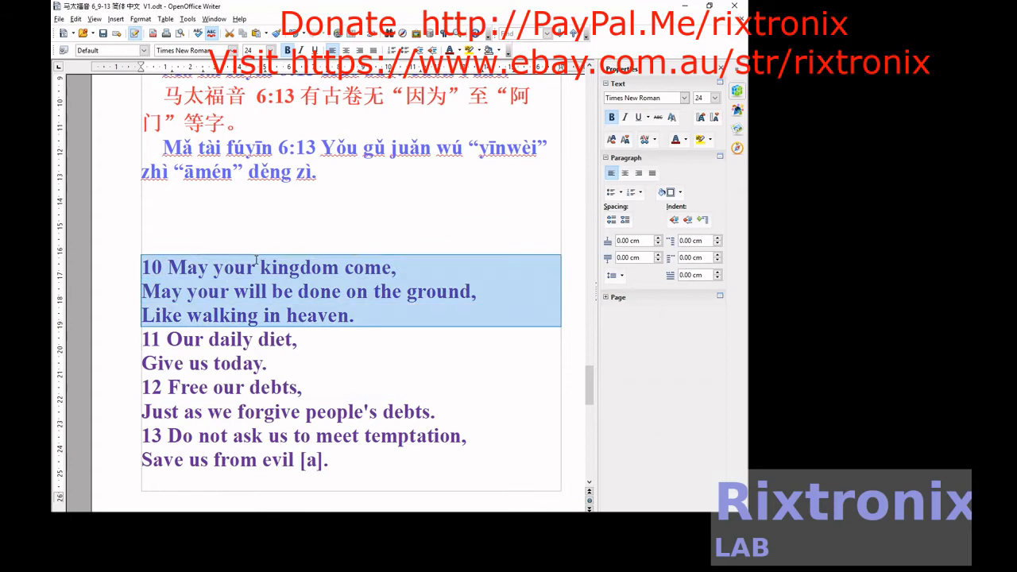
Paste the English verse 10 lines below "rútóngxíng zài tiānshàng." and remove their verse number 10.
scroll(256, 260, "up", 20)
scroll(255, 260, "up", 10)
left_click(255, 259)
left_click(416, 297)
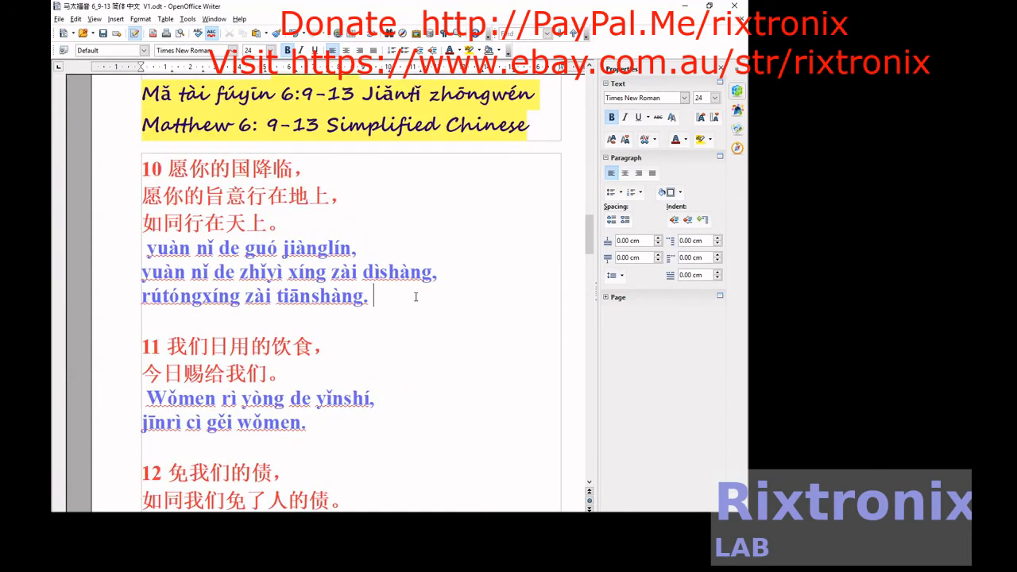
key("Return")
key("ctrl+v")
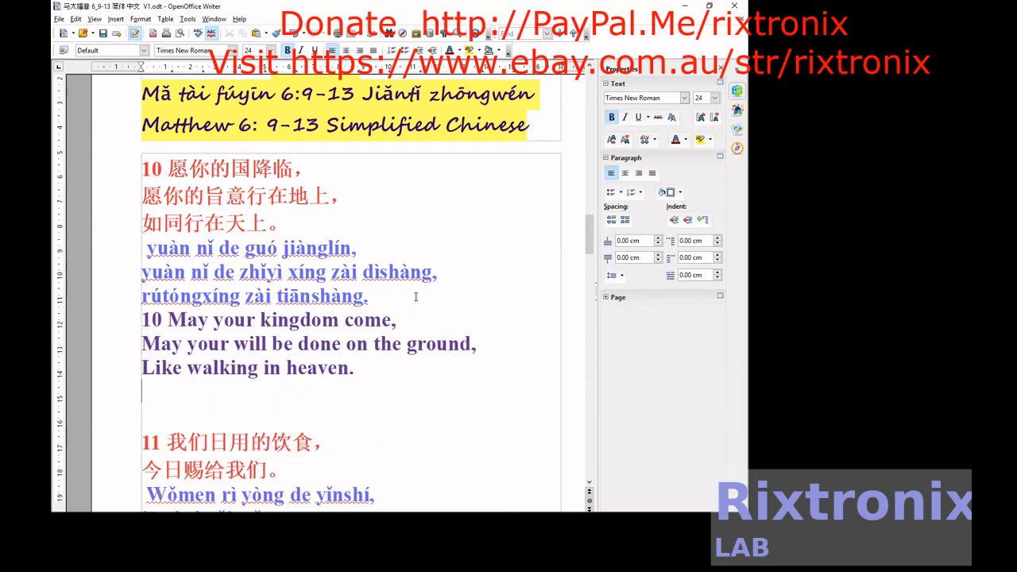
key("Delete")
key("Delete")
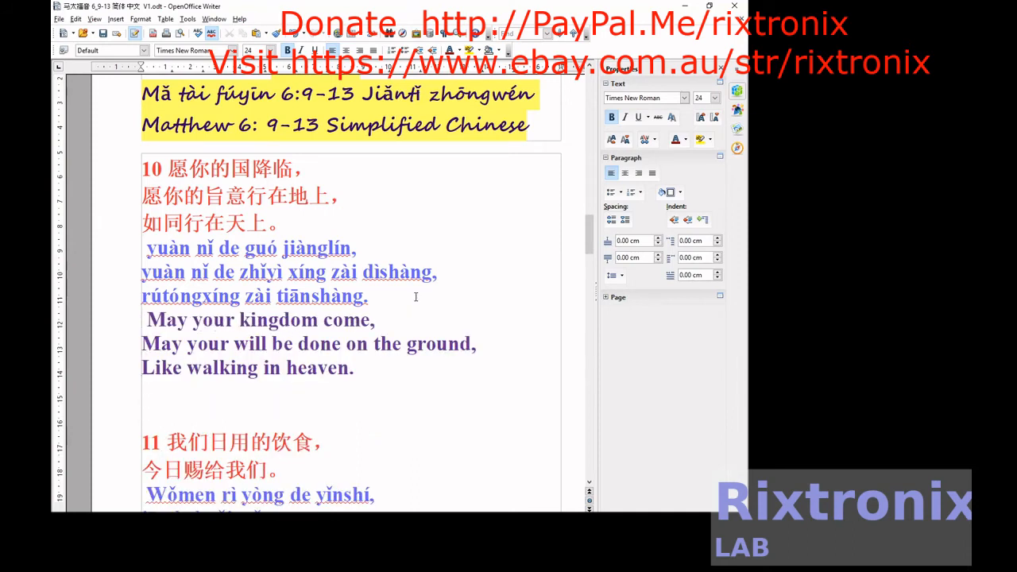
Cut the two English lines of verse 11, "Our daily diet," and "Give us today.", from below the footnotes.
scroll(416, 297, "down", 20)
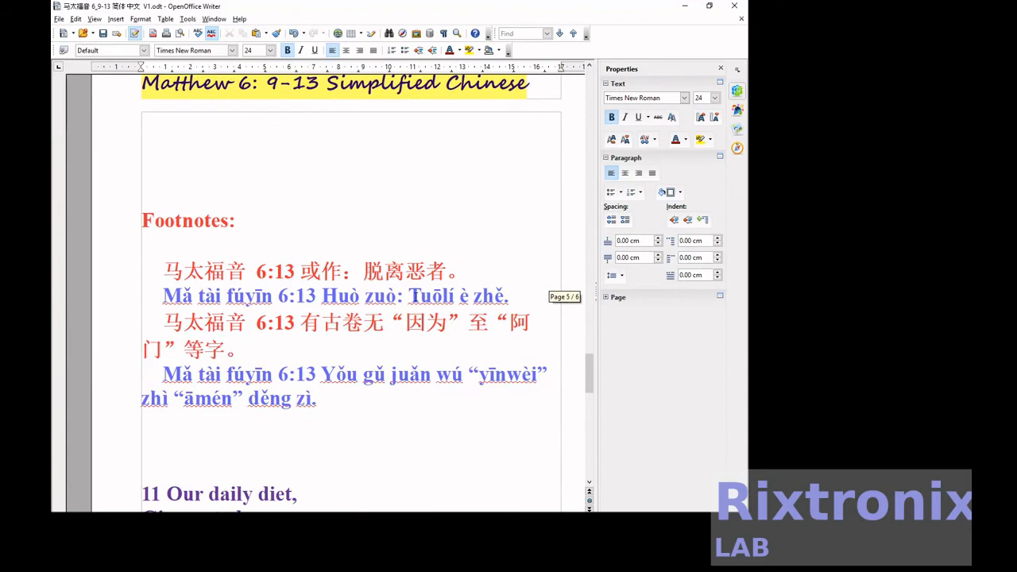
scroll(415, 297, "down", 3)
left_click(358, 331)
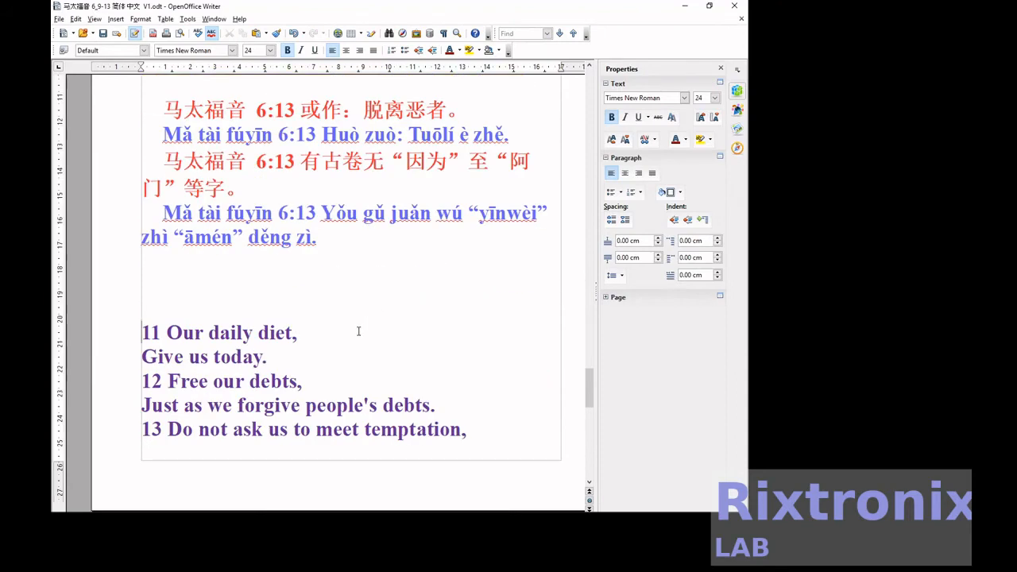
key("shift+Down")
key("shift+Down")
key("ctrl+c")
Paste the English verse 11 lines below "jīnrì cì gěi wǒmen." and remove their verse number 11.
scroll(358, 331, "up", 4)
scroll(359, 332, "up", 15)
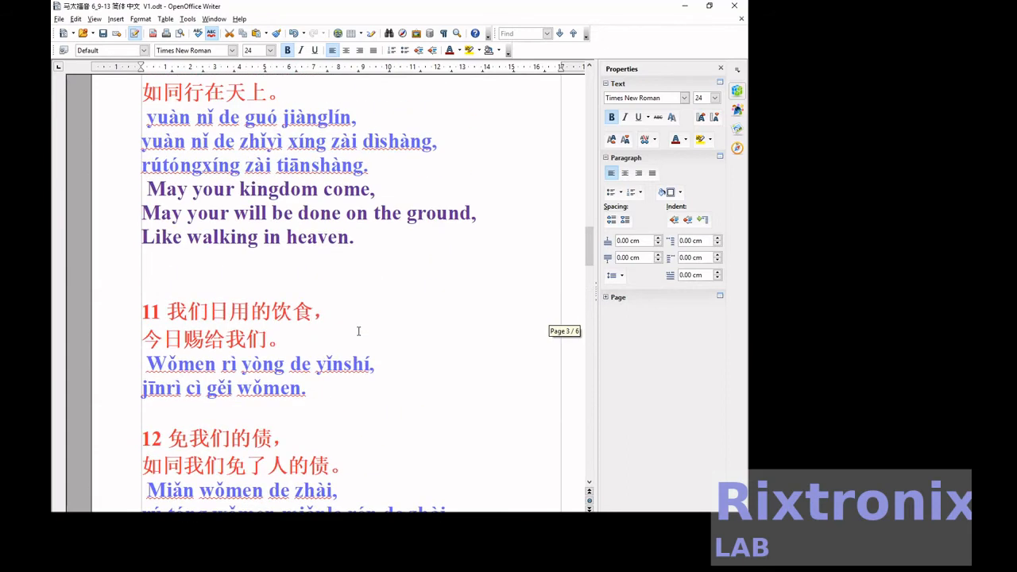
left_click(337, 388)
key("Return")
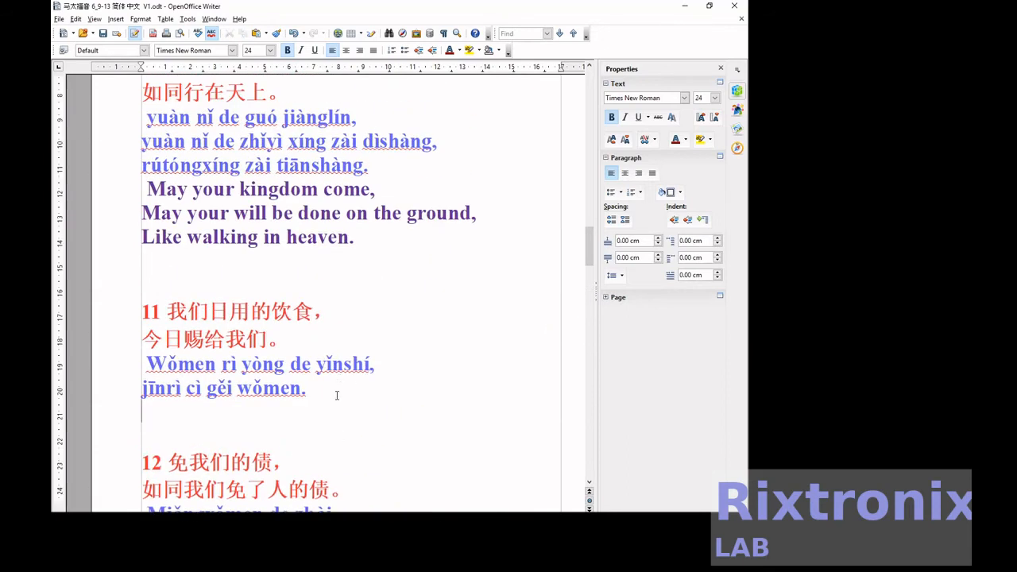
key("ctrl+v")
key("Up")
key("Delete")
key("Delete")
key("Up")
key("Up")
key("Up")
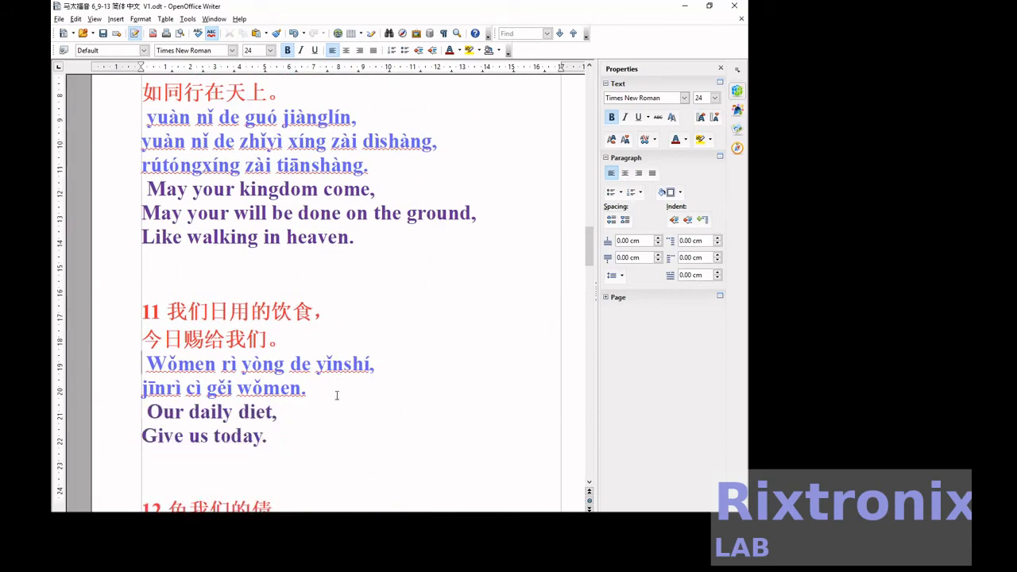
Cut the two English lines of verse 12, "Free our debts," and "Just as we forgive people's debts.", from below the footnotes.
scroll(337, 395, "down", 15)
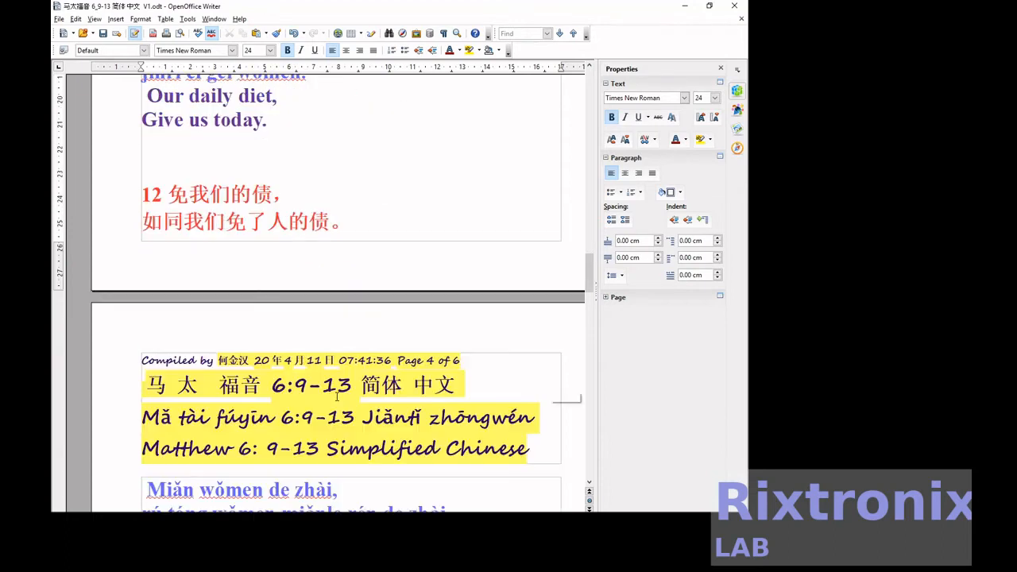
scroll(335, 413, "down", 10)
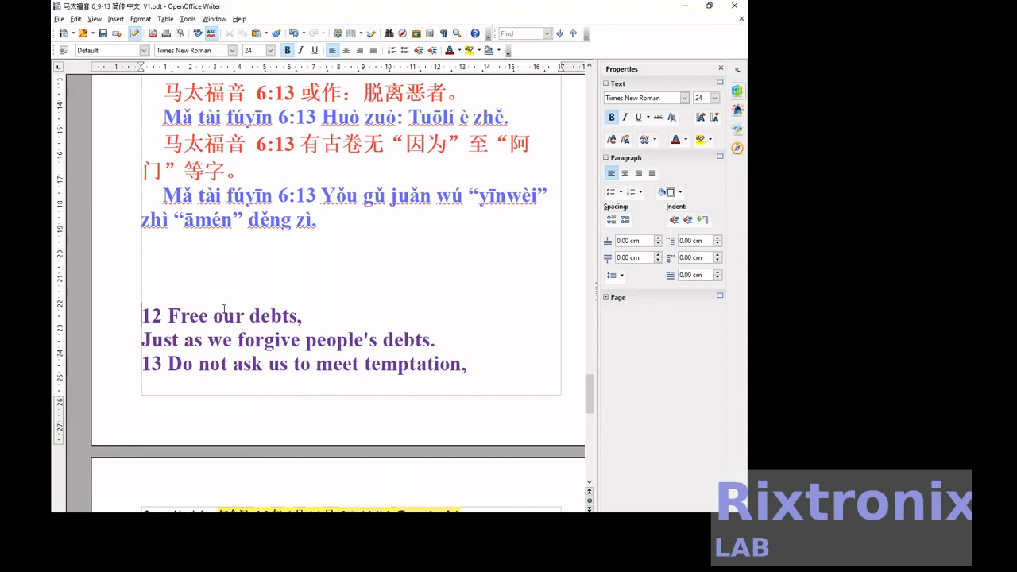
key("shift+Down")
key("shift+Down")
key("ctrl+x")
Paste the English verse 12 lines below "rú tóng wǒmen miǎnle rén de zhài." and remove their verse number 12.
scroll(224, 309, "up", 8)
scroll(224, 309, "up", 10)
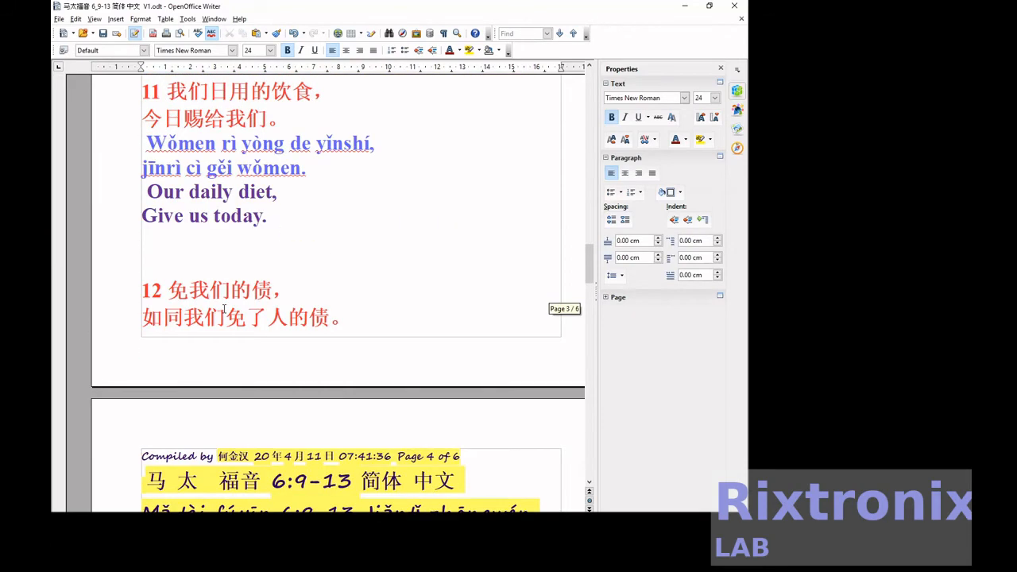
scroll(224, 309, "down", 5)
left_click(474, 256)
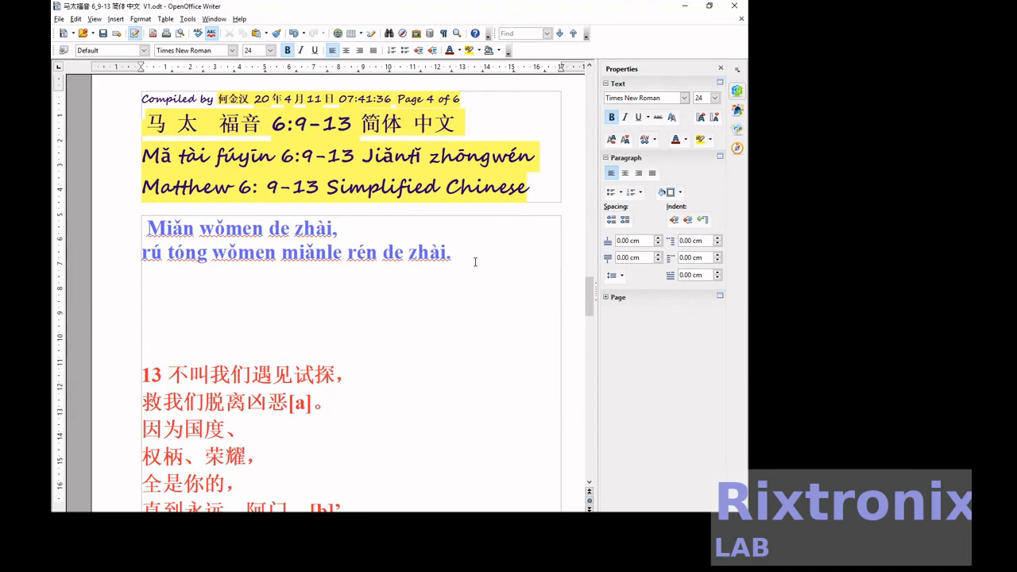
key("Return")
key("ctrl+v")
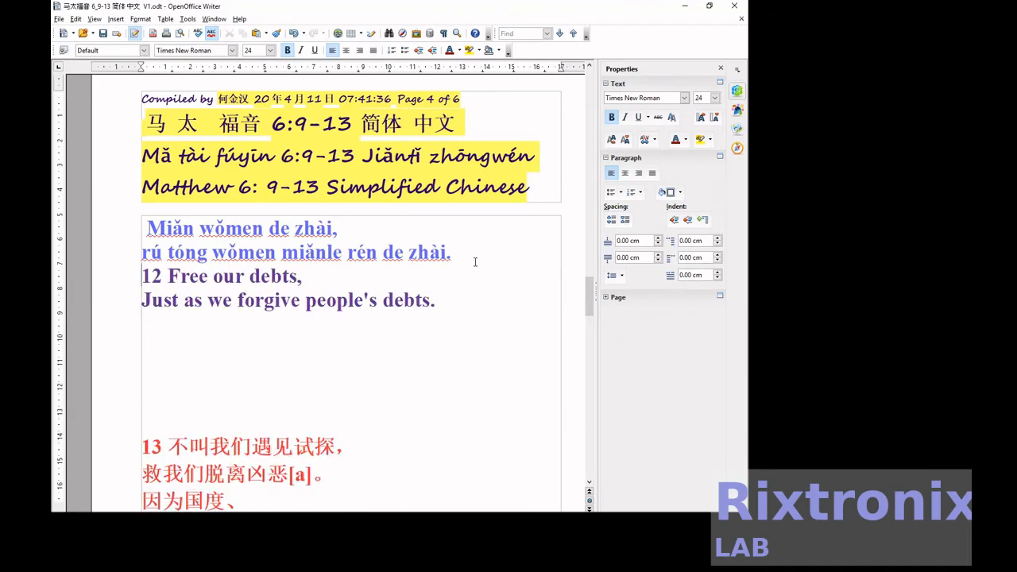
key("Delete")
key("Delete")
Insert empty lines above Chinese verse 12 to push the whole verse onto page 4.
scroll(475, 262, "up", 3)
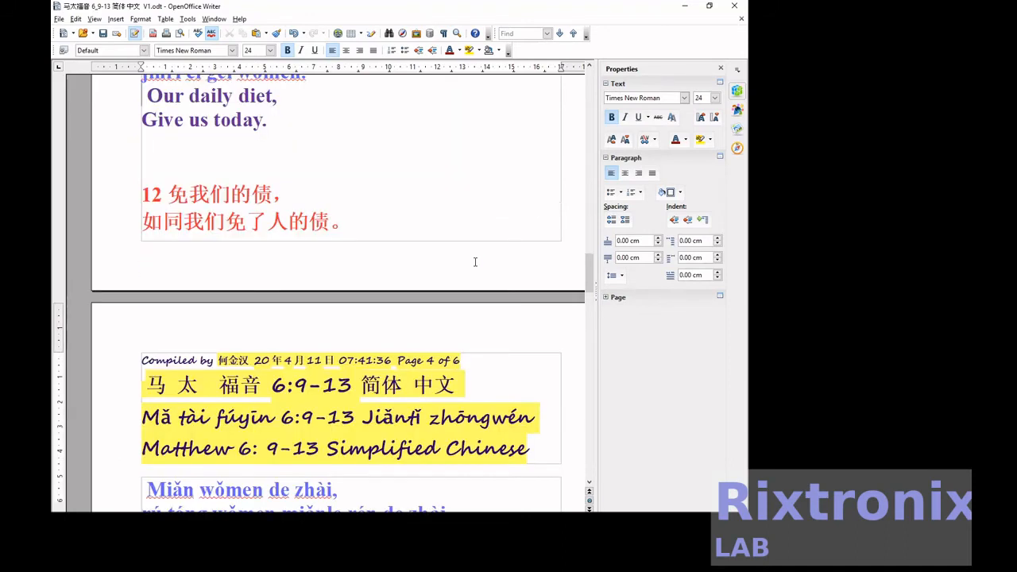
key("Return")
key("Return")
Insert empty lines above Chinese verse 13 so that the verse and its pinyin start on page 5.
scroll(475, 262, "down", 6)
scroll(479, 261, "down", 3)
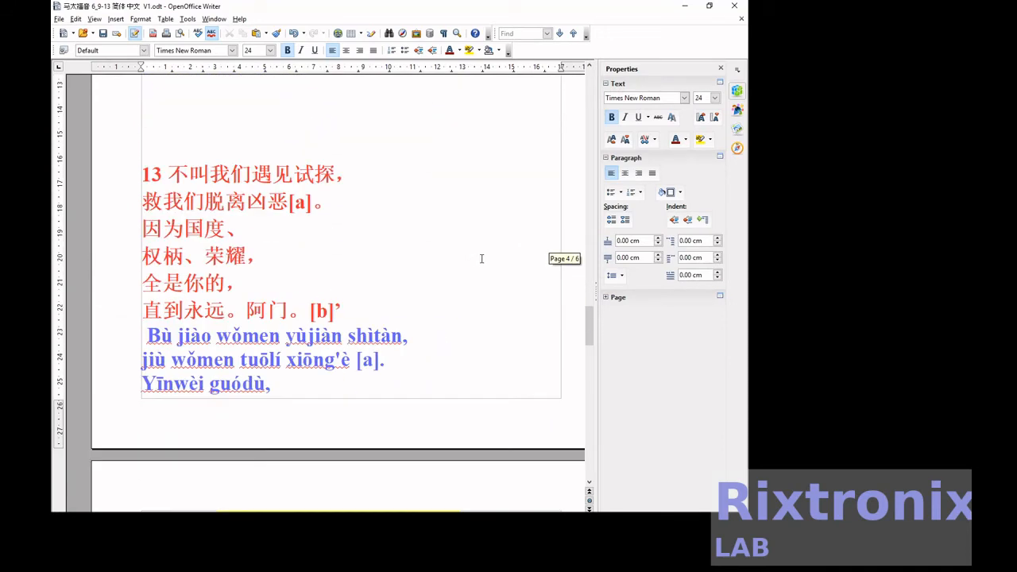
left_click(248, 127)
key("Return")
key("Return")
key("Return")
key("Return")
key("Return")
key("Return")
key("Return")
key("Return")
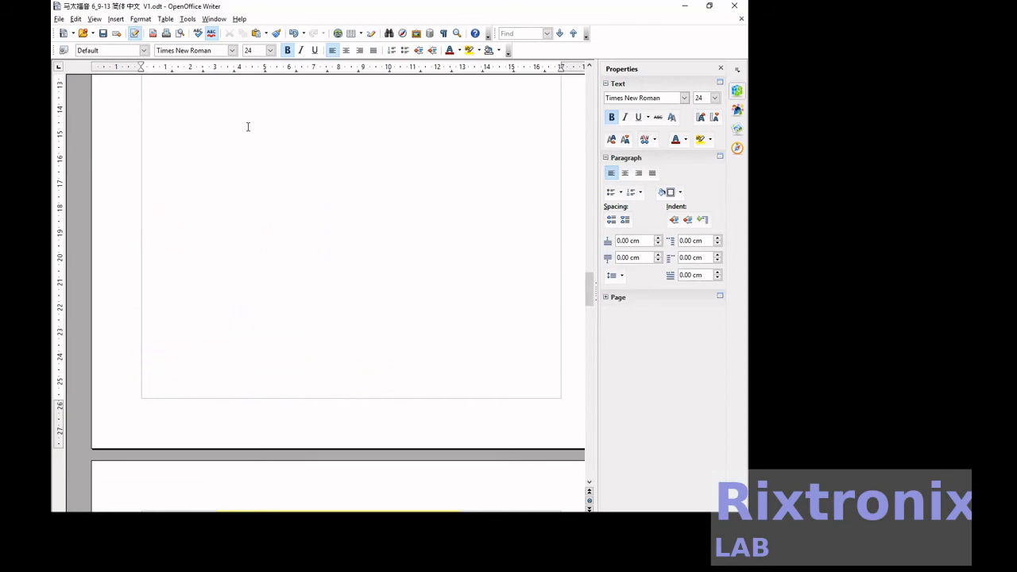
scroll(248, 127, "down", 15)
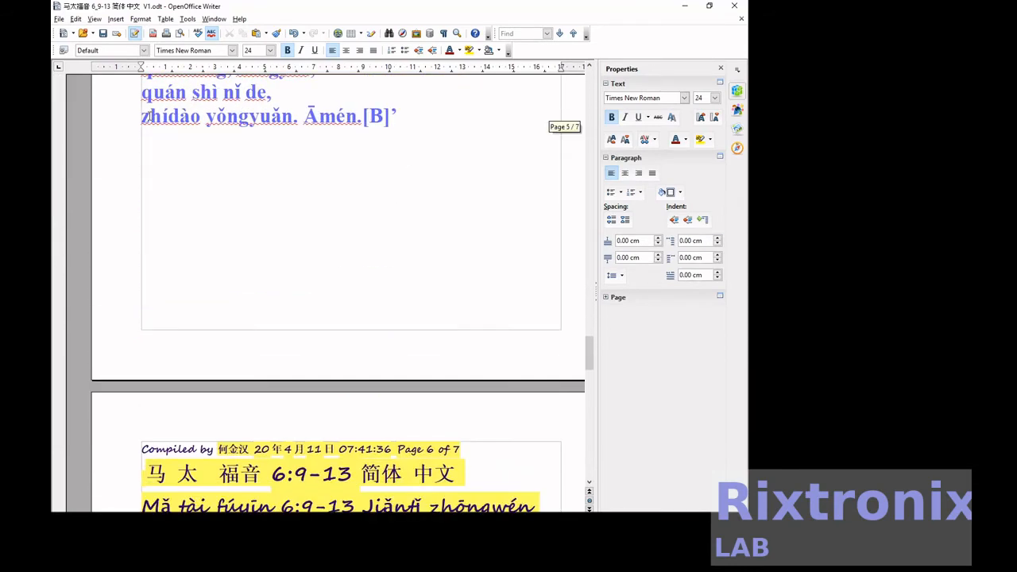
Delete empty lines below the pinyin of verse 13 so the footnotes move up.
left_click(167, 153)
key("Delete")
key("Delete")
key("Delete")
key("Delete")
scroll(168, 154, "down", 6)
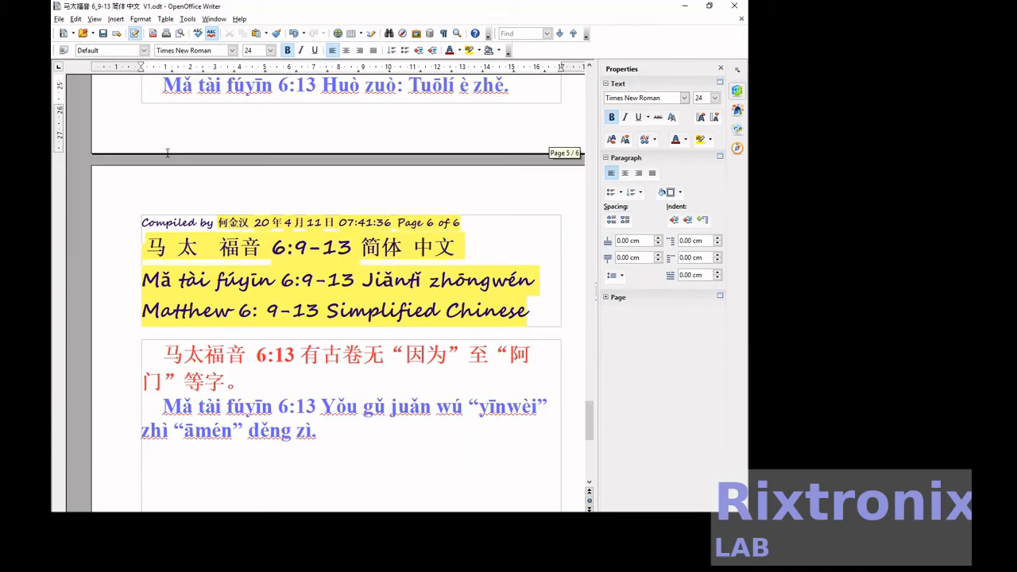
Cut the six English lines of verse 13, "Do not ask us to meet temptation," through "Forever. Amen. [b] ’", from below the pinyin footnotes.
scroll(168, 153, "down", 6)
left_click(203, 241)
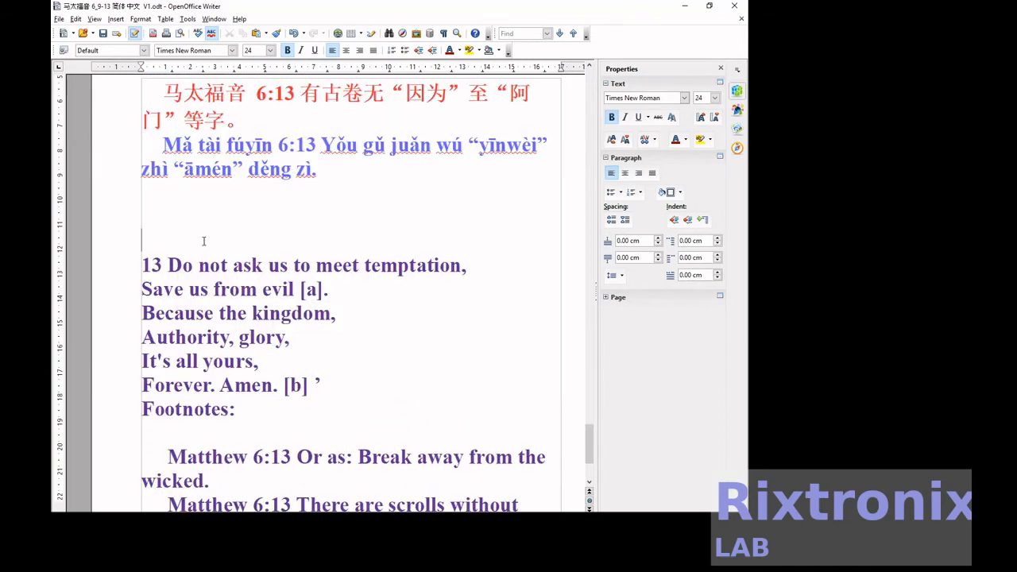
key("shift+Down")
key("shift+Down")
key("shift+Down")
key("shift+Down")
key("shift+Down")
key("shift+Down")
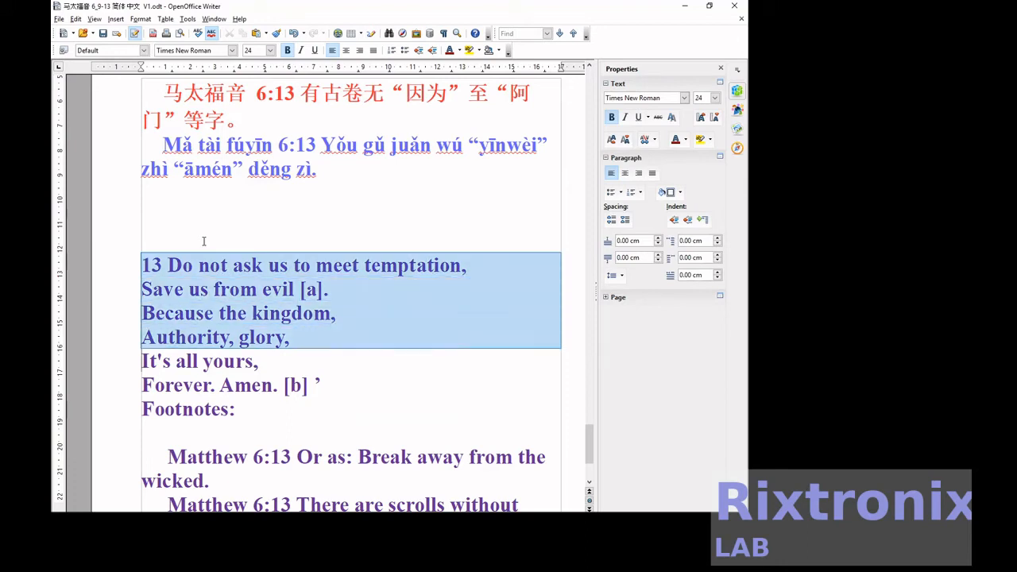
key("Delete")
Paste English verse 13 below "zhídào yǒngyuǎn. Āmén.[B]’" and remove its verse number 13.
scroll(394, 290, "up", 10)
left_click(433, 320)
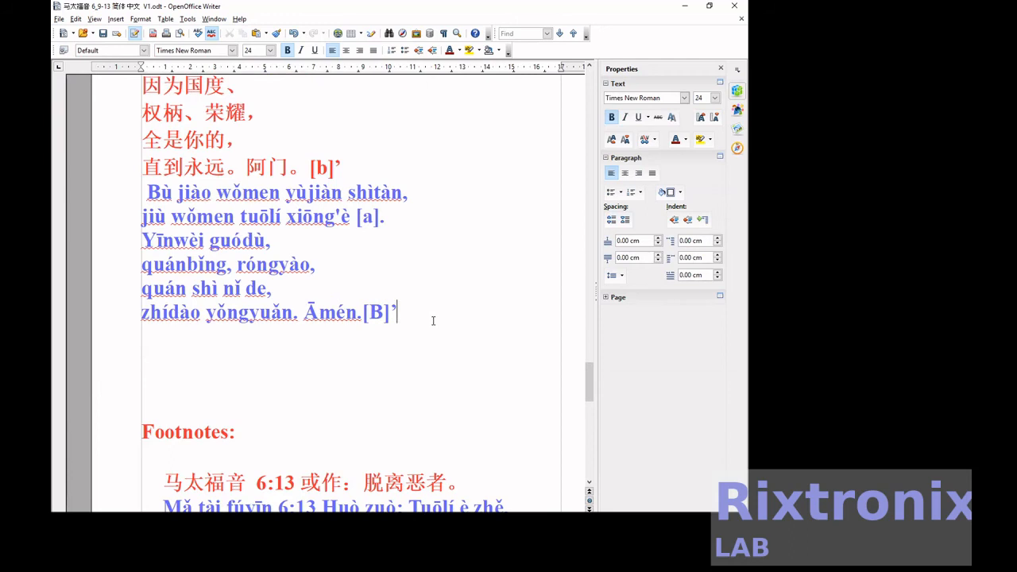
key("Return")
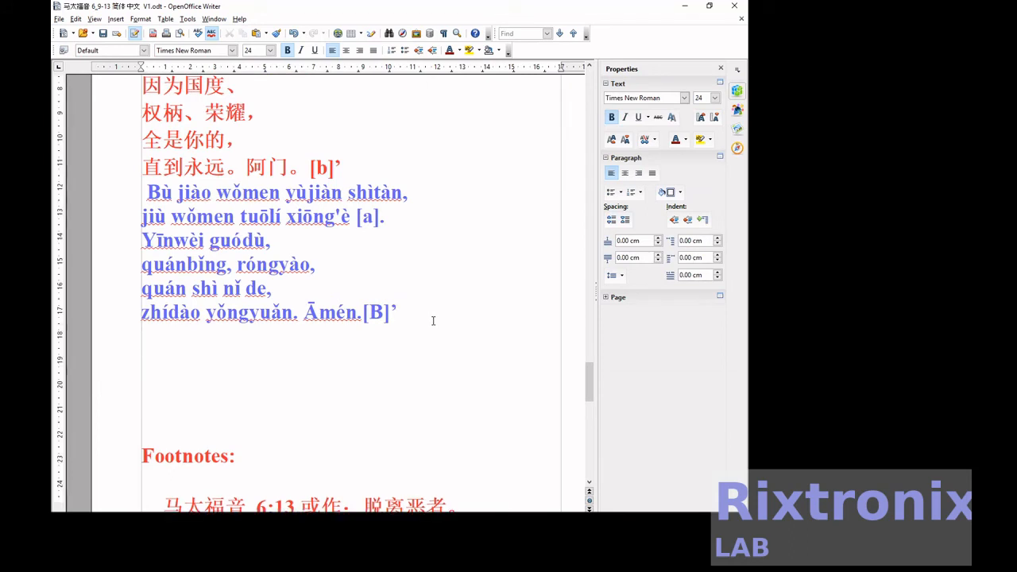
key("ctrl+v")
key("Delete")
key("Delete")
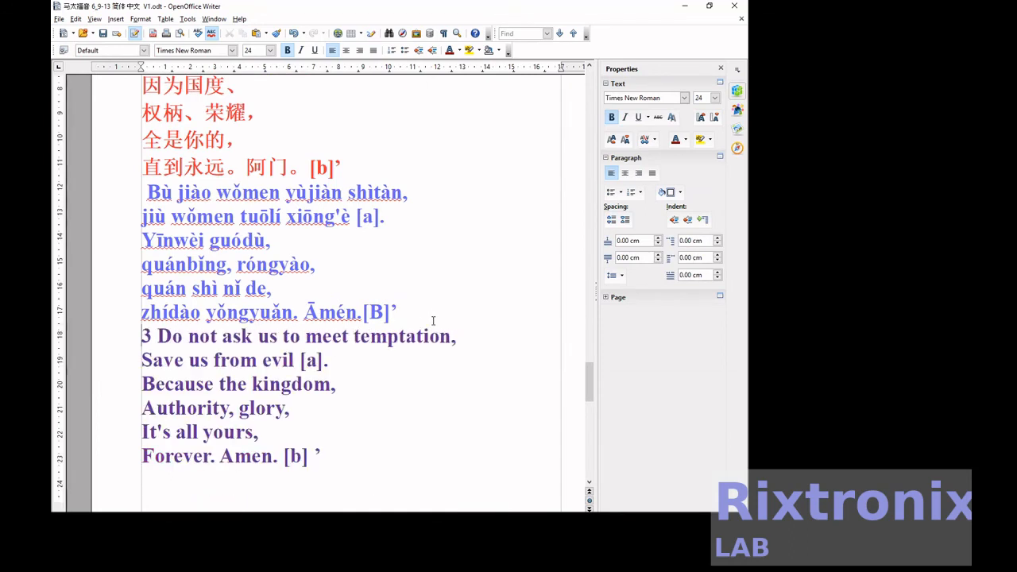
Delete empty lines above the Chinese "Footnotes:" heading on page 6.
scroll(433, 321, "up", 5)
scroll(433, 320, "down", 1)
scroll(433, 320, "down", 10)
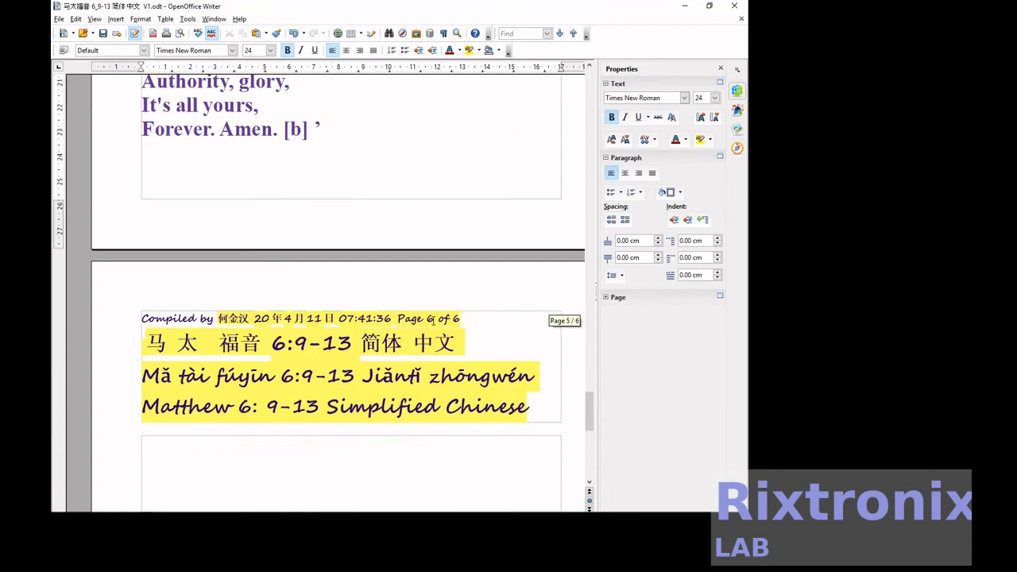
left_click(235, 165)
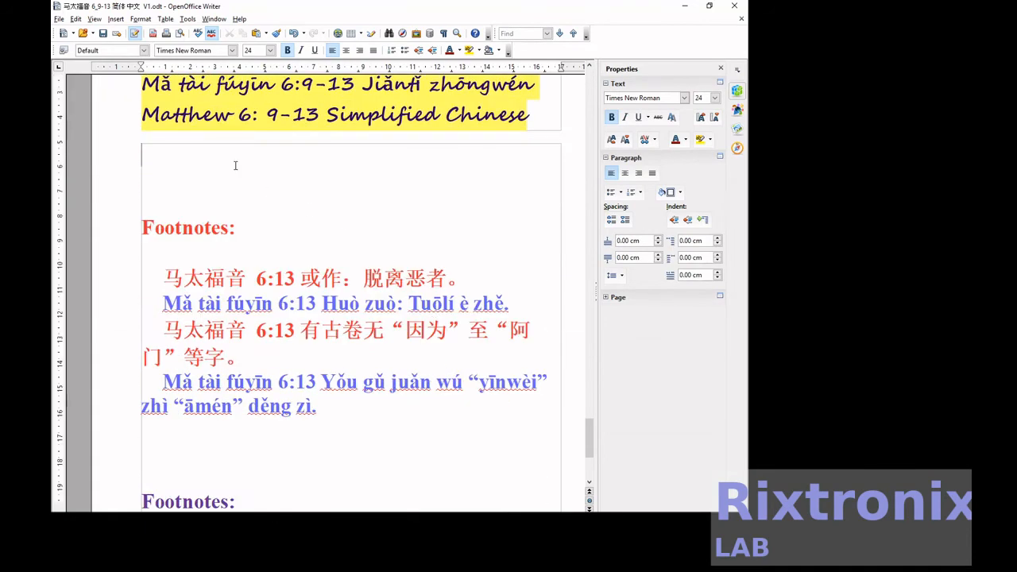
key("Delete")
key("Delete")
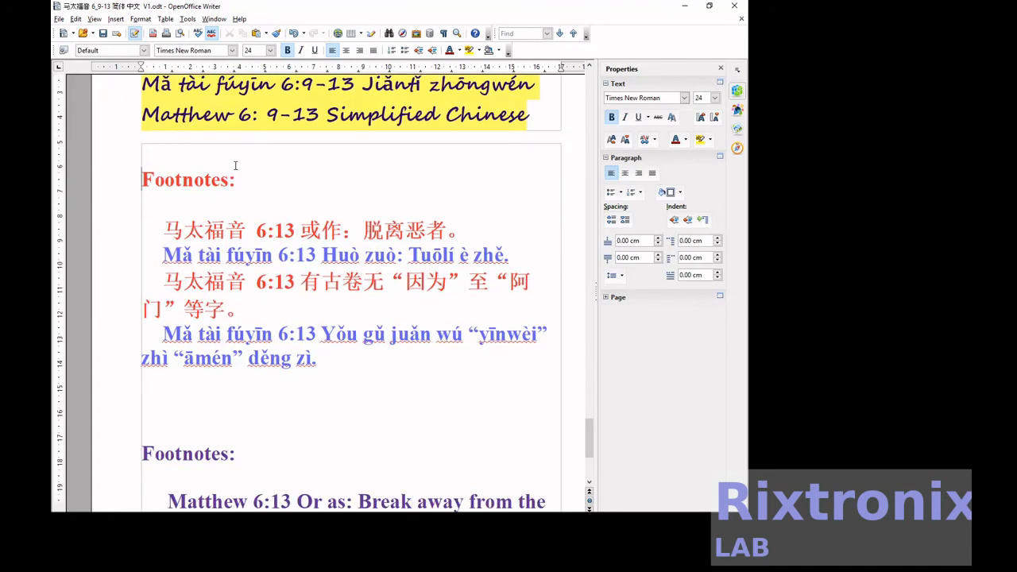
Delete the duplicate English "Footnotes:" heading and the empty lines so the English footnotes follow directly below the pinyin ones.
key("shift+End")
key("Delete")
key("Up")
key("Up")
key("Delete")
key("Delete")
key("Delete")
key("Delete")
key("Delete")
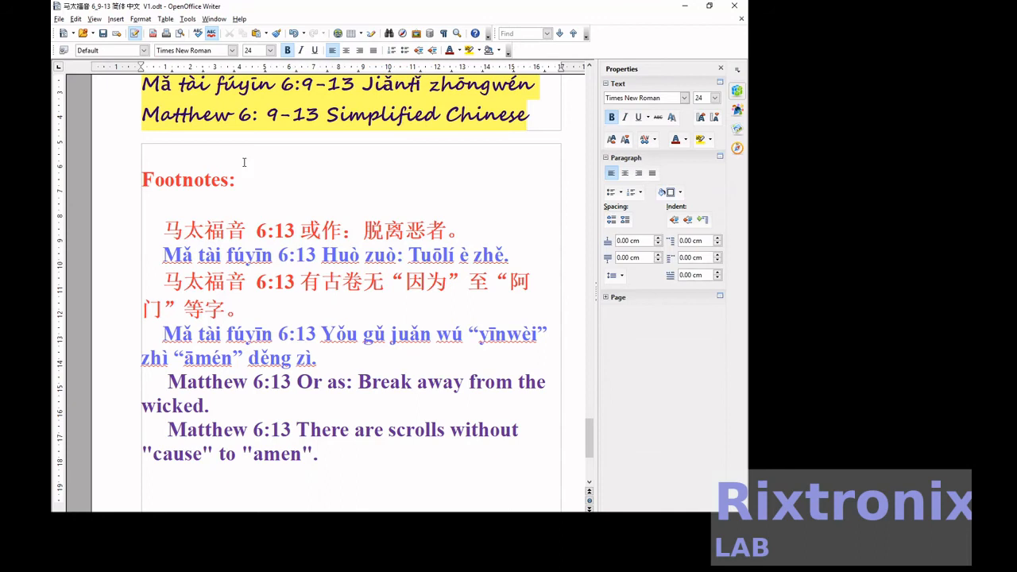
Save the document.
scroll(283, 152, "up", 15)
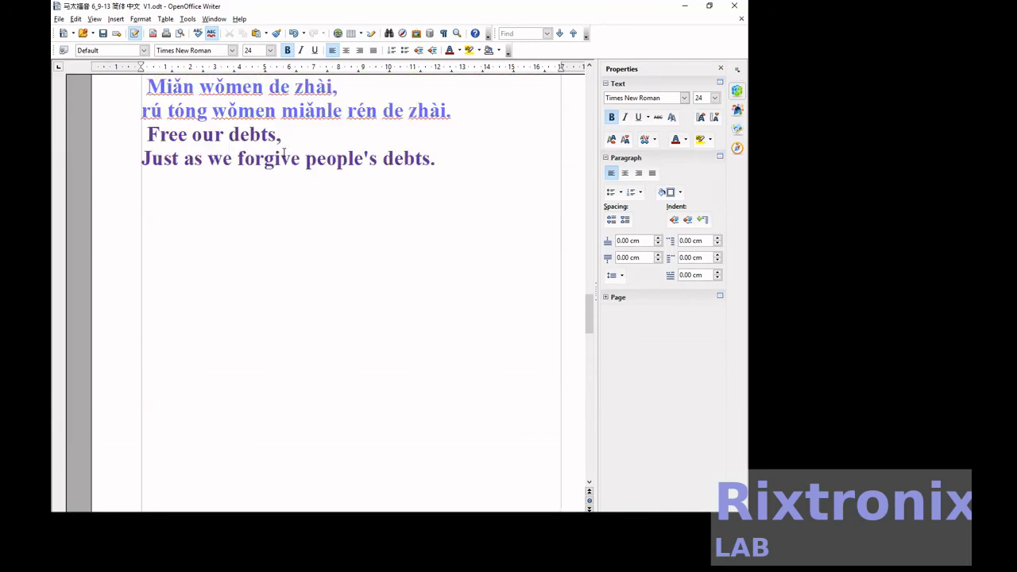
scroll(284, 151, "up", 20)
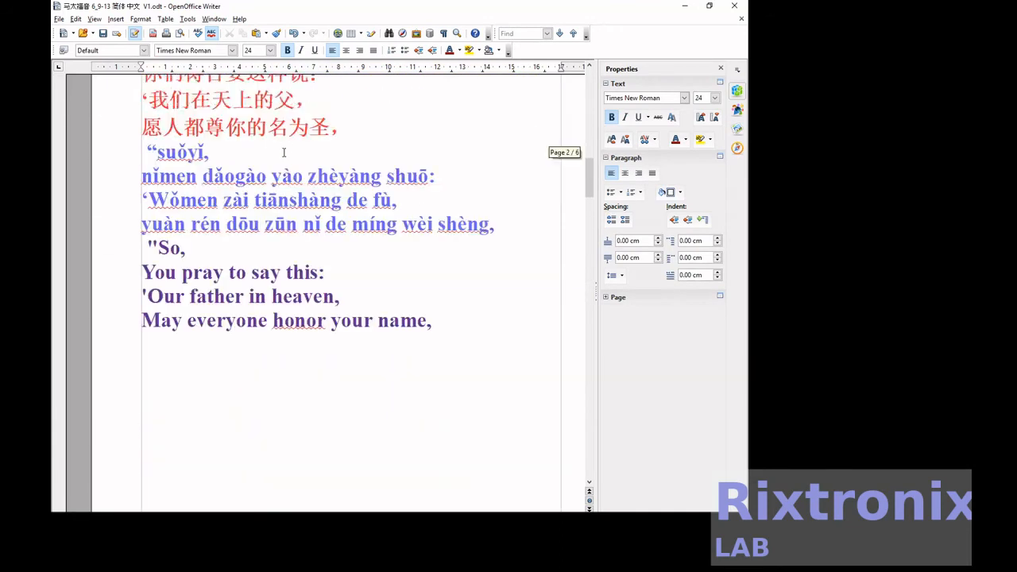
left_click(108, 37)
Move "Mǎ tài fúyīn 6:9-13 Jiǎntǐ zhōngwén" on page 1 directly below the Chinese line "马太福音 6:9-13 简体 中文".
scroll(377, 182, "up", 10)
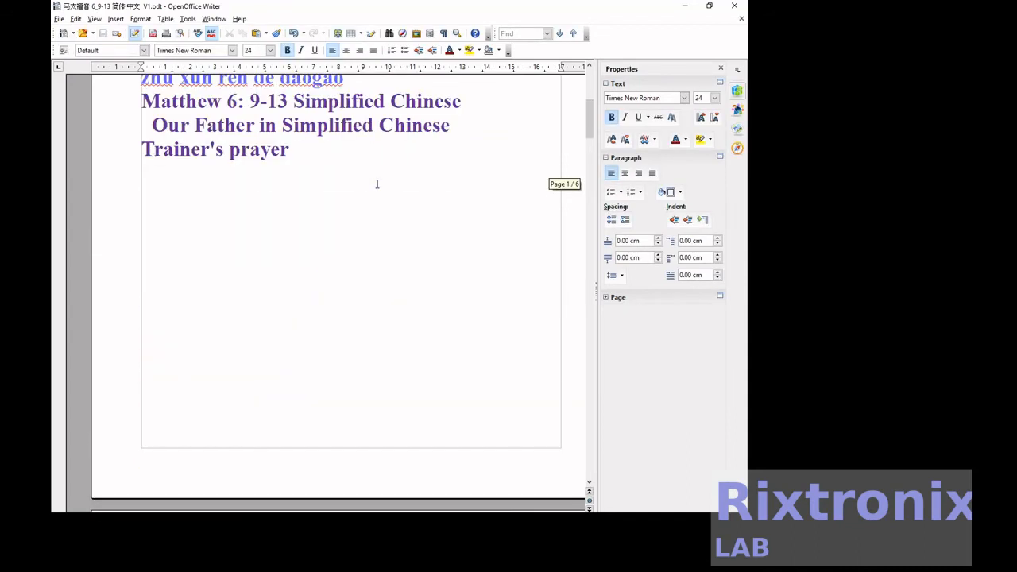
scroll(378, 182, "up", 3)
scroll(377, 182, "down", 3)
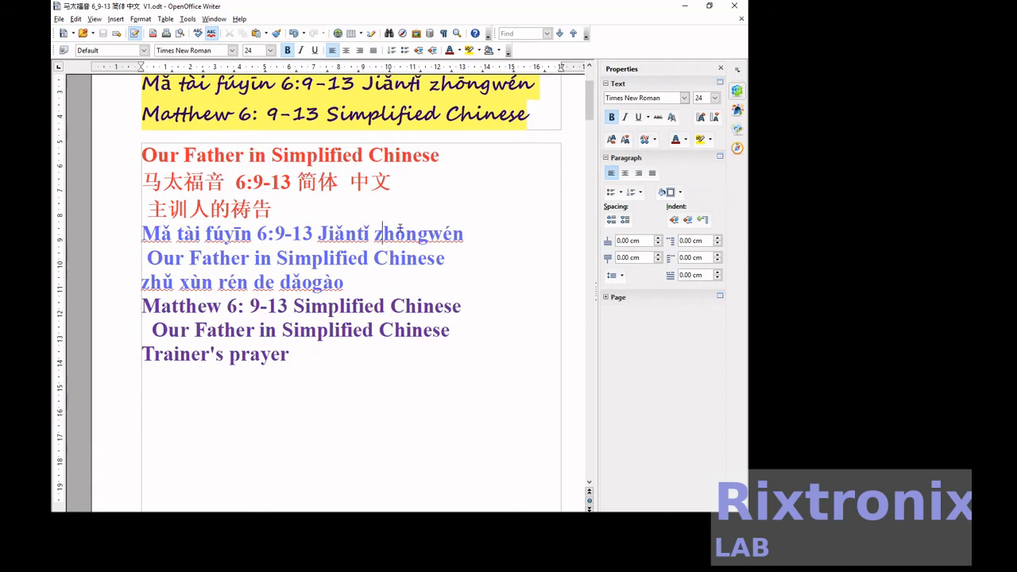
triple_click(400, 231)
key("Delete")
key("Up")
key("Up")
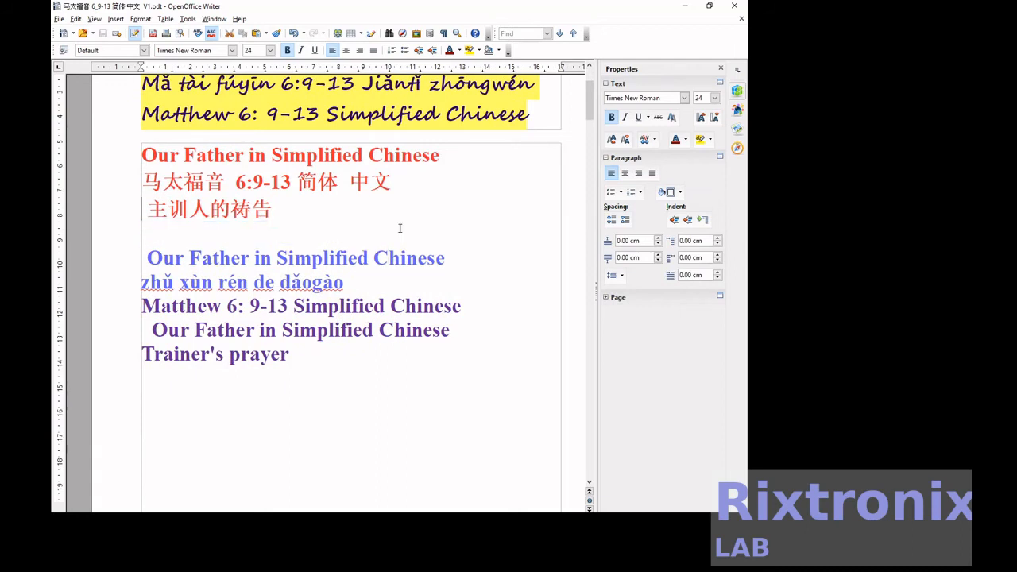
key("End")
key("Return")
type("Mǎ tài fúyīn 6:9-13 Jiǎntǐ zhōngwén")
Move "zhǔ xùn rén de dǎogào" directly below "主训人的祷告".
key("Down")
key("Down")
key("Down")
key("Down")
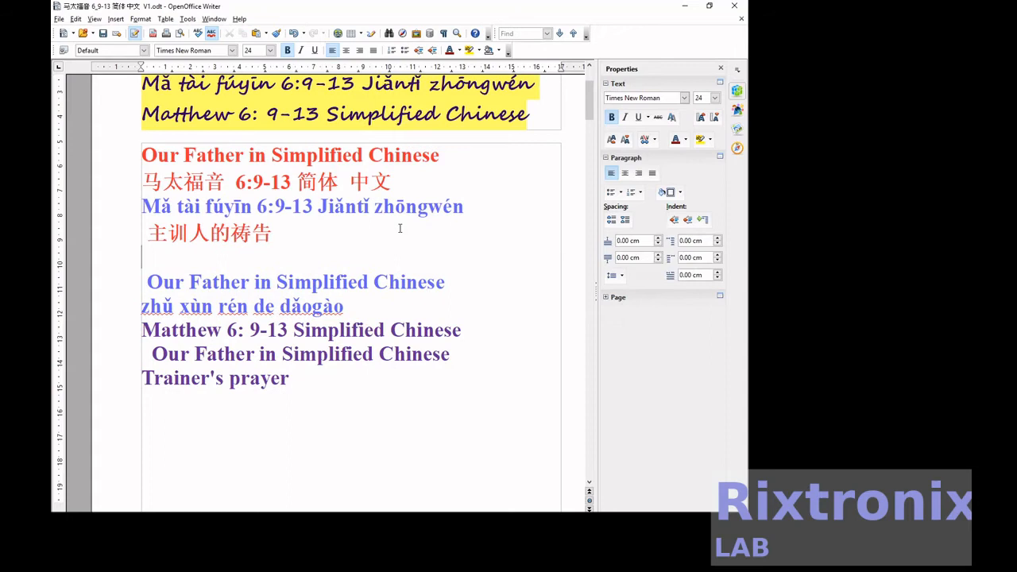
key("shift+Home")
key("ctrl+c")
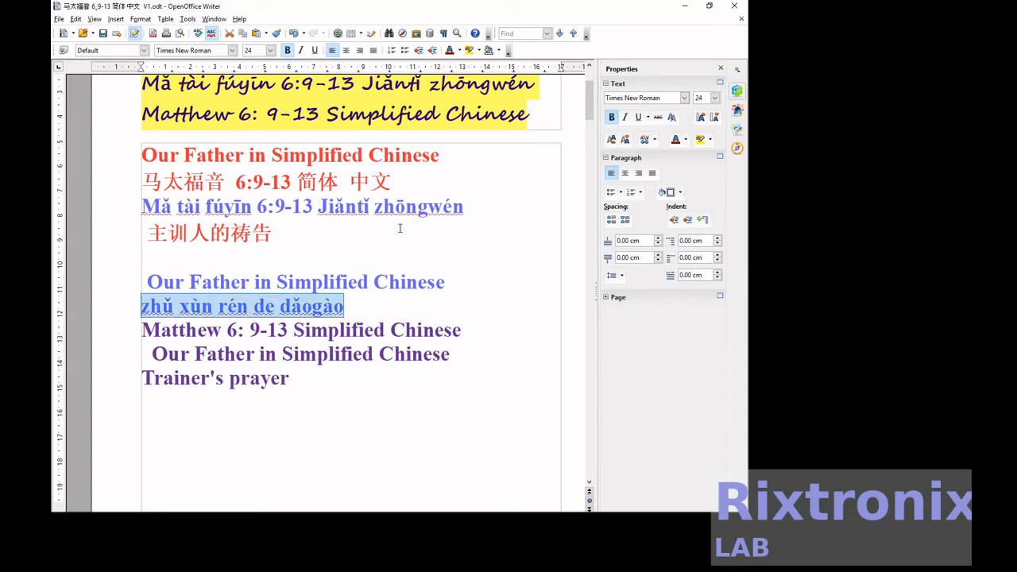
key("Delete")
key("ctrl+v")
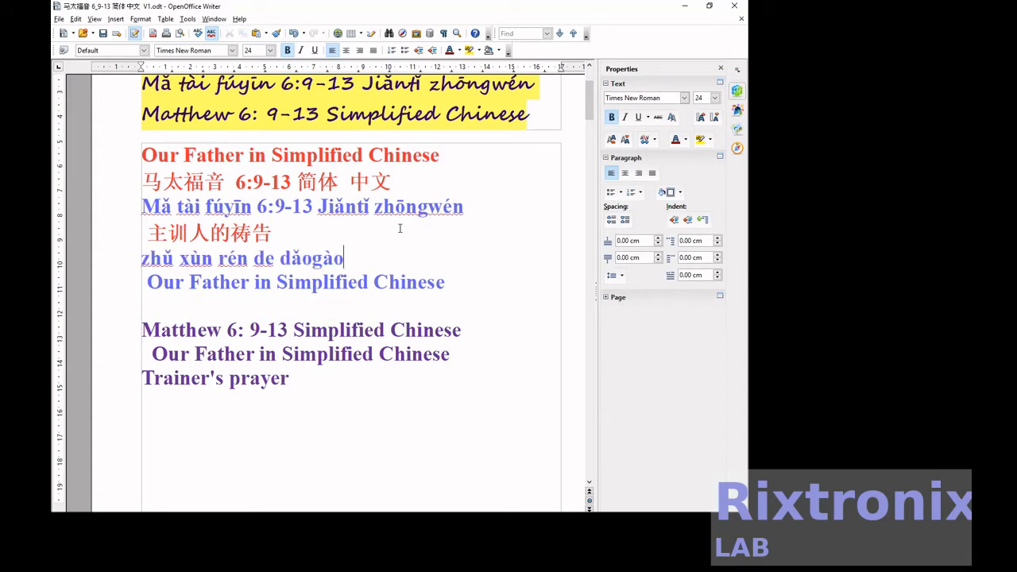
Delete the blue and purple duplicates of "Our Father in Simplified Chinese", keeping only the red one.
key("shift+End")
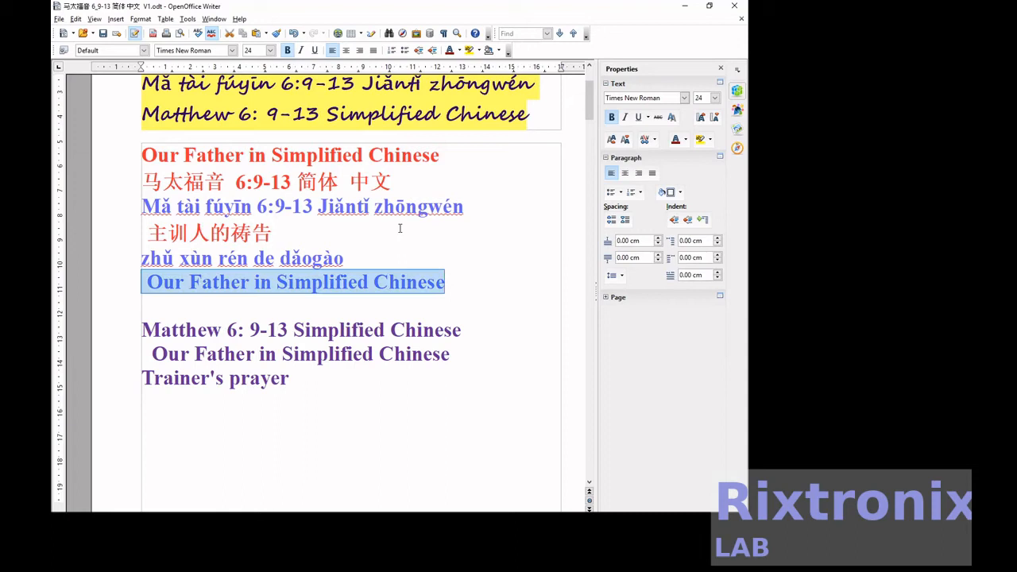
key("Delete")
key("Delete")
key("Delete")
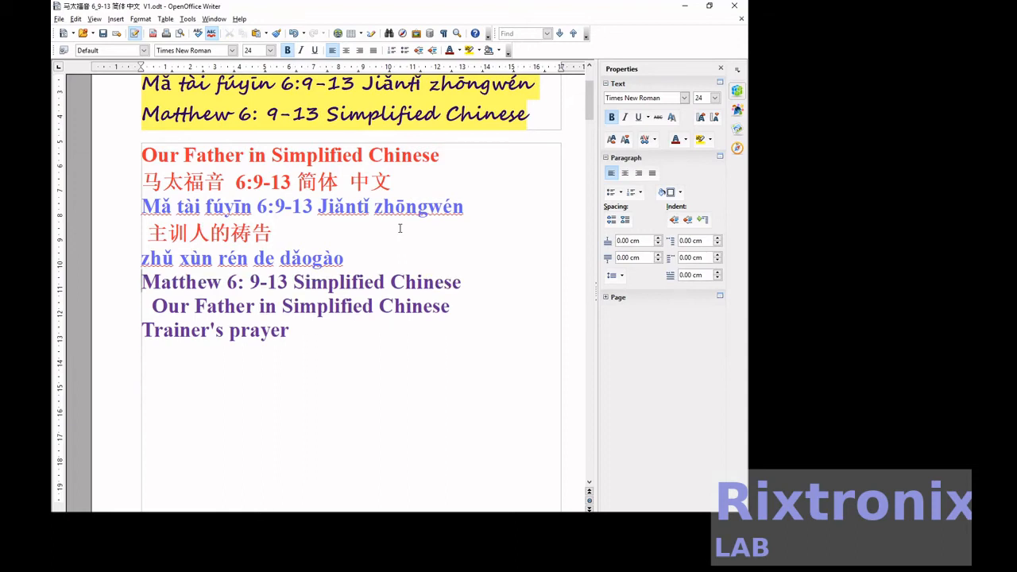
key("shift+End")
key("Delete")
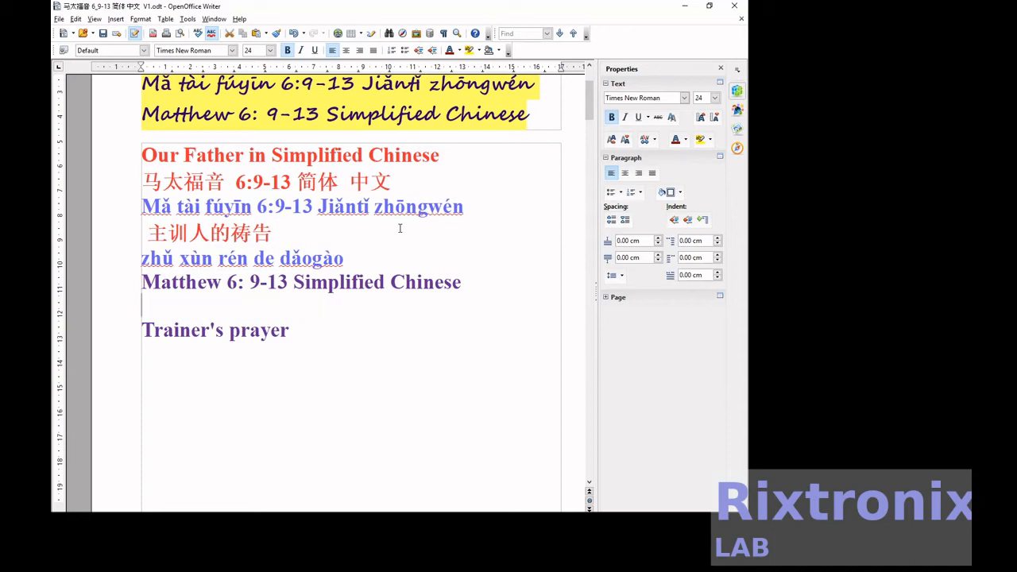
Move "Matthew 6: 9-13 Simplified Chinese" directly below "Mǎ tài fúyīn 6:9-13 Jiǎntǐ zhōngwén".
key("shift+End")
key("ctrl+c")
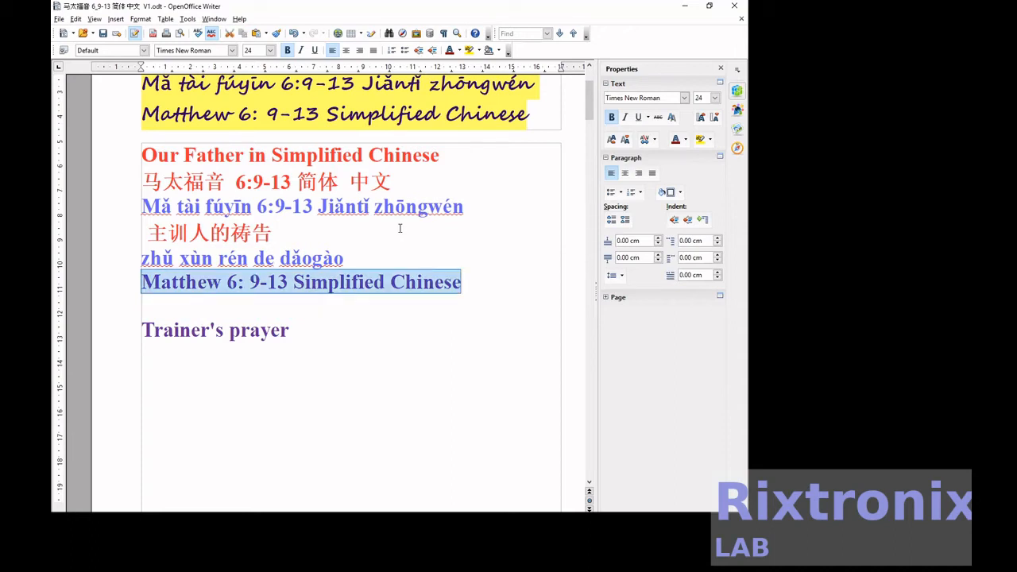
key("Delete")
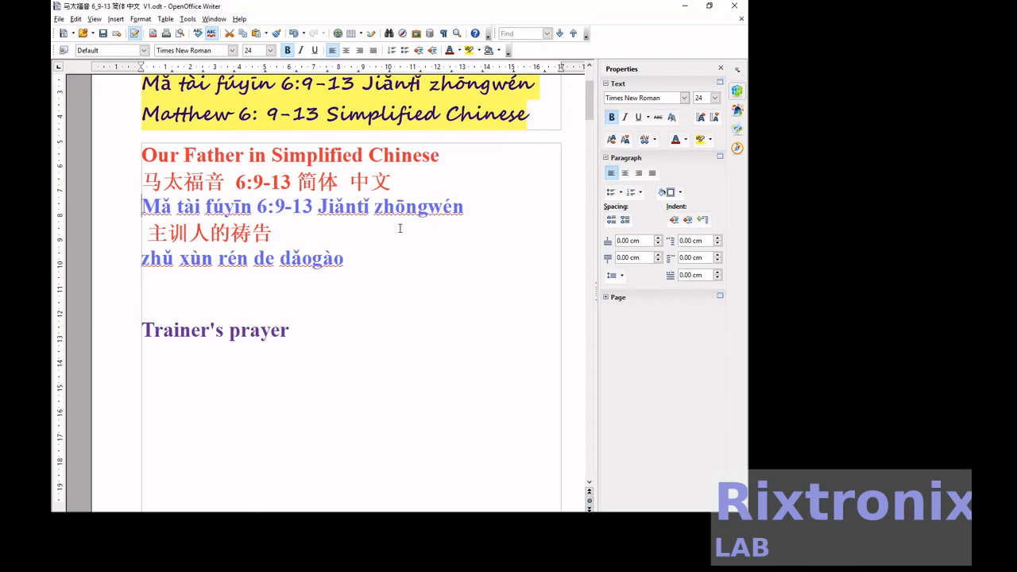
key("End")
key("Return")
key("ctrl+v")
Delete the empty lines between "zhǔ xùn rén de dǎogào" and "Trainer's prayer".
key("Down")
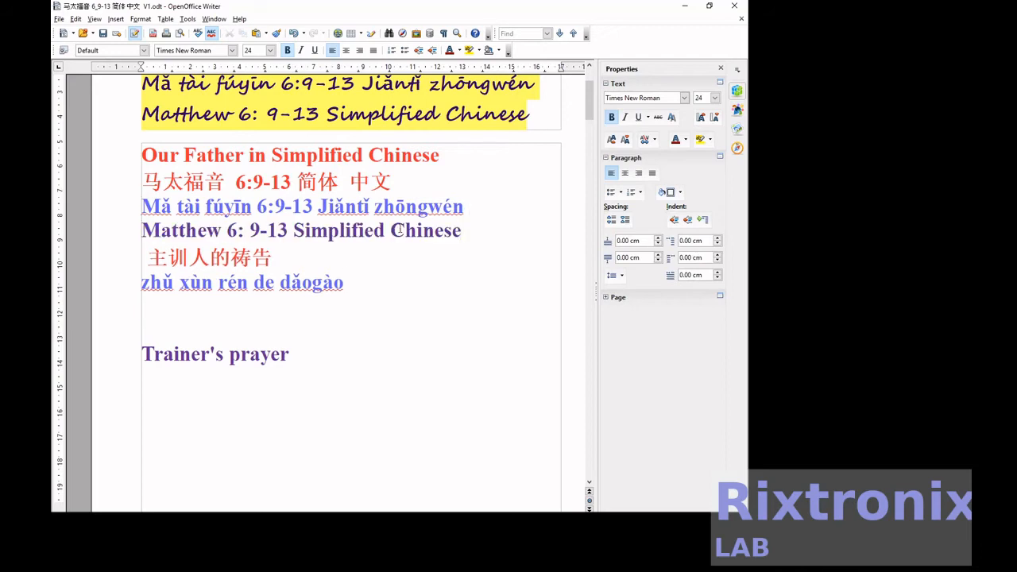
key("BackSpace")
key("BackSpace")
Insert empty lines above Chinese verse 9 to push the whole verse onto page 2.
scroll(399, 230, "down", 5)
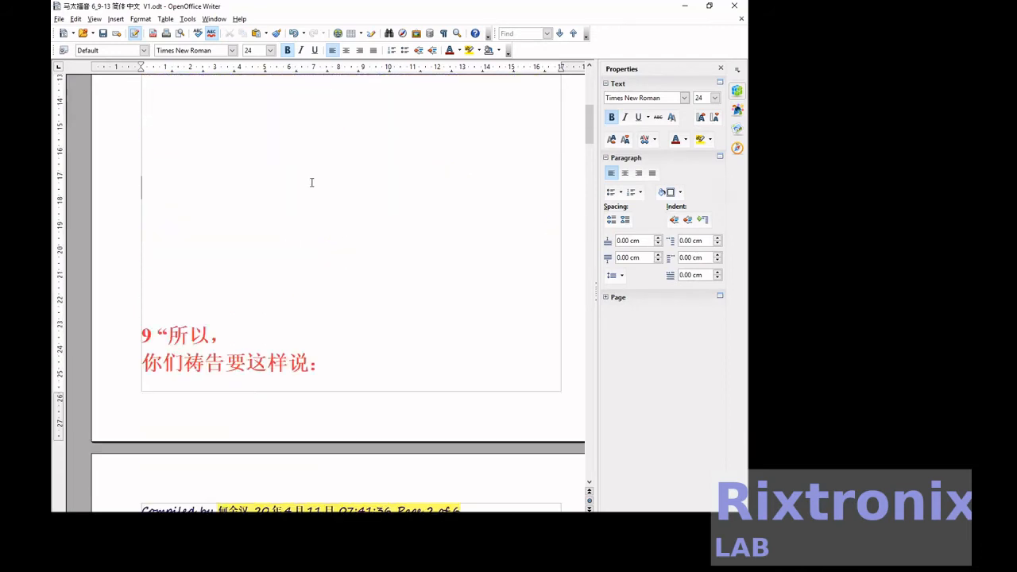
key("Return")
key("Return")
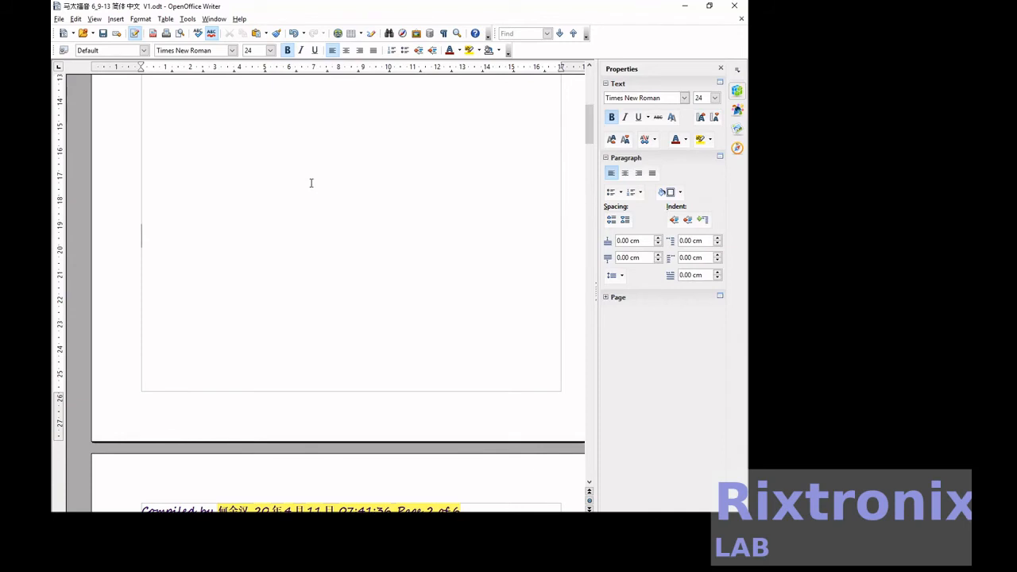
Move the pinyin line "“suǒyǐ," directly below the first Chinese line of verse 9, "“所以，".
scroll(310, 183, "down", 10)
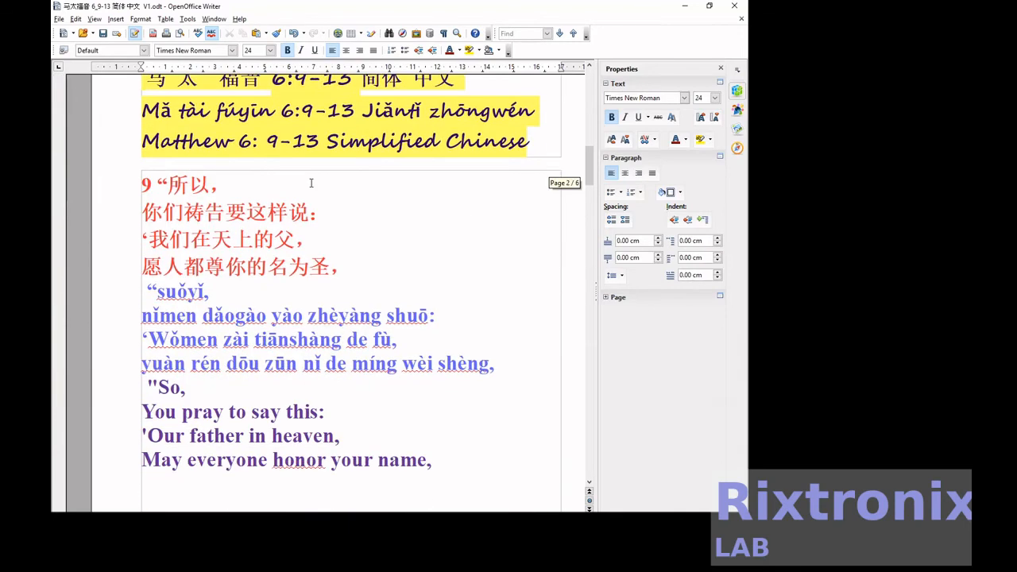
scroll(311, 183, "down", 2)
left_click(272, 227)
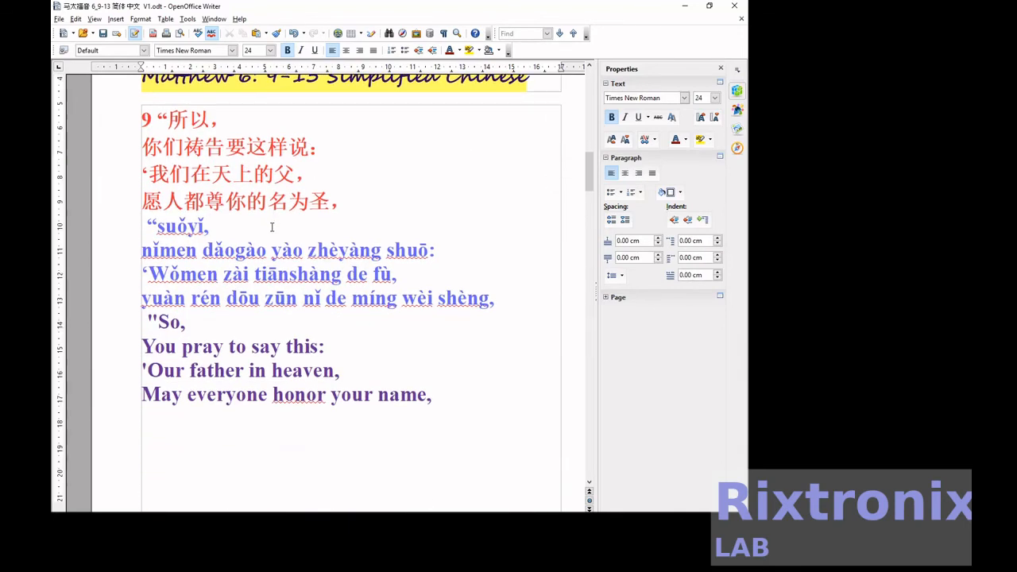
key("Home")
key("shift+End")
key("ctrl+x")
key("Up")
key("Up")
key("Up")
key("Up")
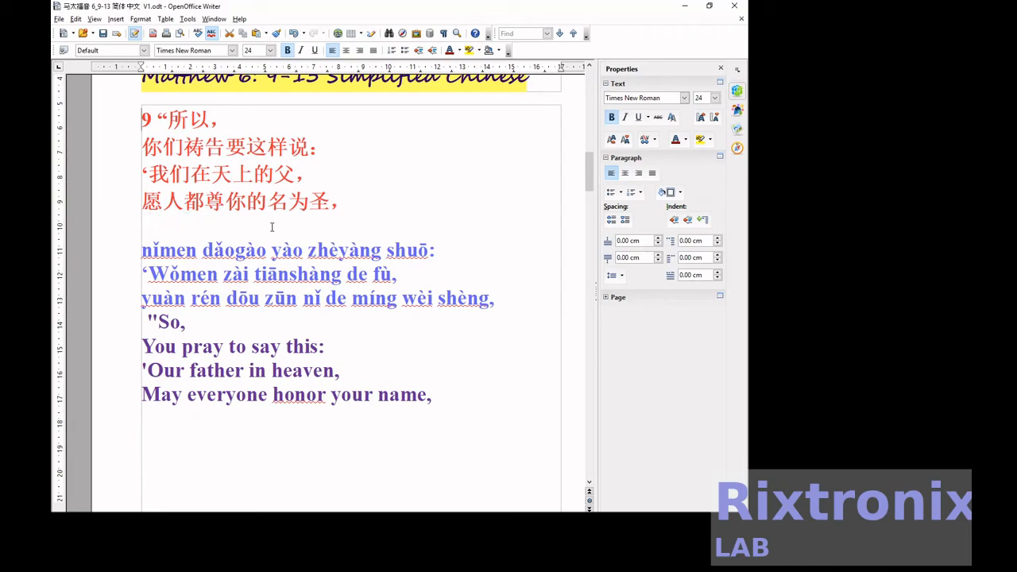
key("End")
key("Return")
key("ctrl+v")
Move "nǐmen dǎogào yào zhèyàng shuō:" directly below "你们祷告要这样说：".
key("Down")
key("Down")
key("Down")
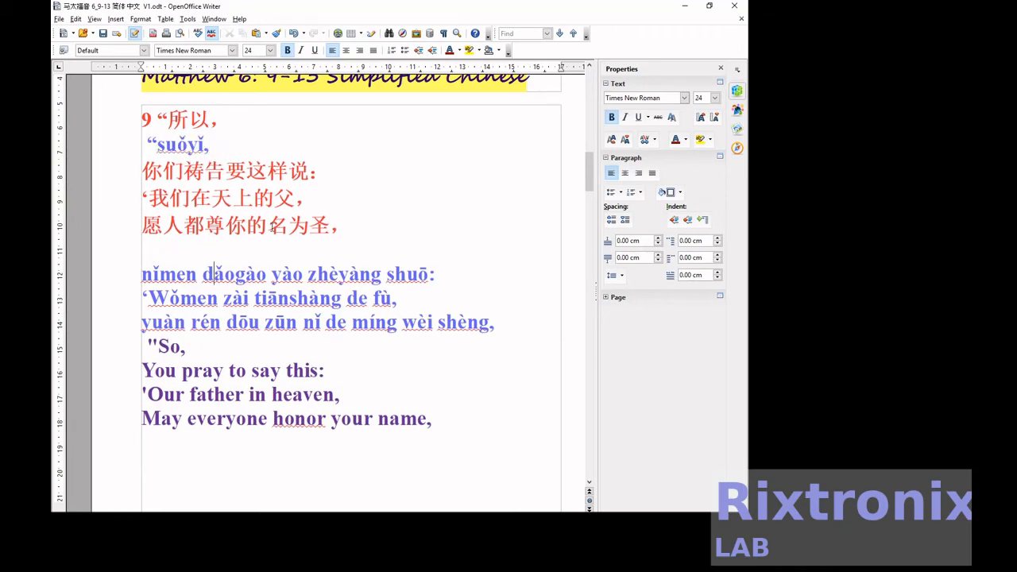
key("shift+End")
key("ctrl+x")
key("Up")
key("Up")
key("Up")
key("Up")
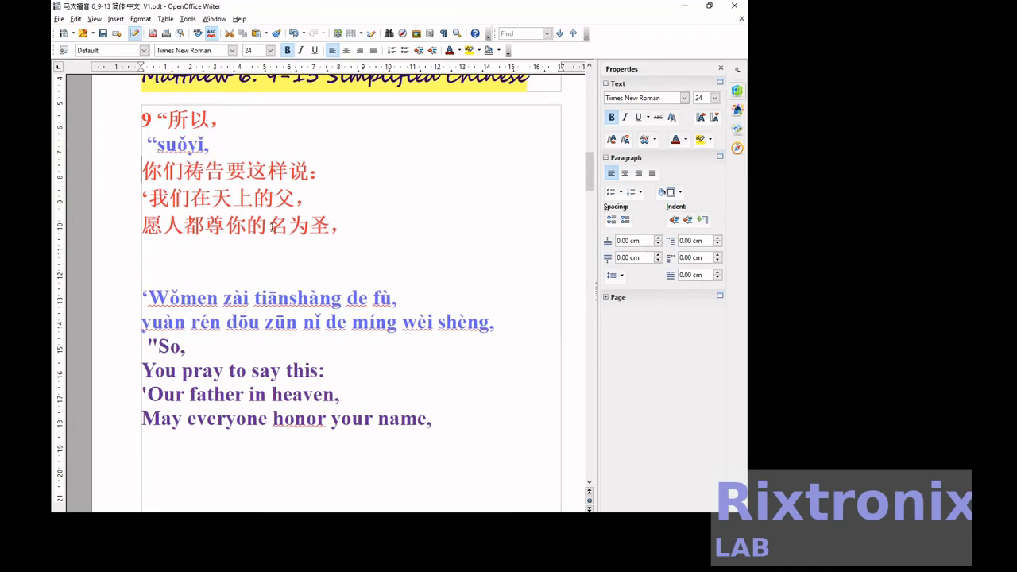
key("End")
key("Return")
key("ctrl+v")
Move "‘Wǒmen zài tiānshàng de fù," directly below "‘我们在天上的父，".
key("Down")
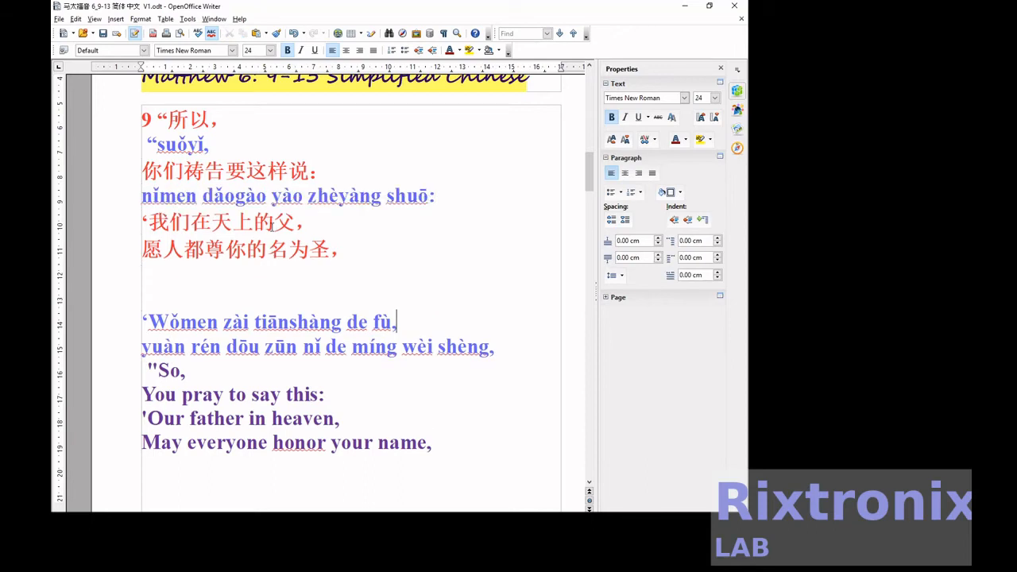
key("shift+Home")
key("ctrl+x")
key("Up")
key("Up")
key("Up")
key("Up")
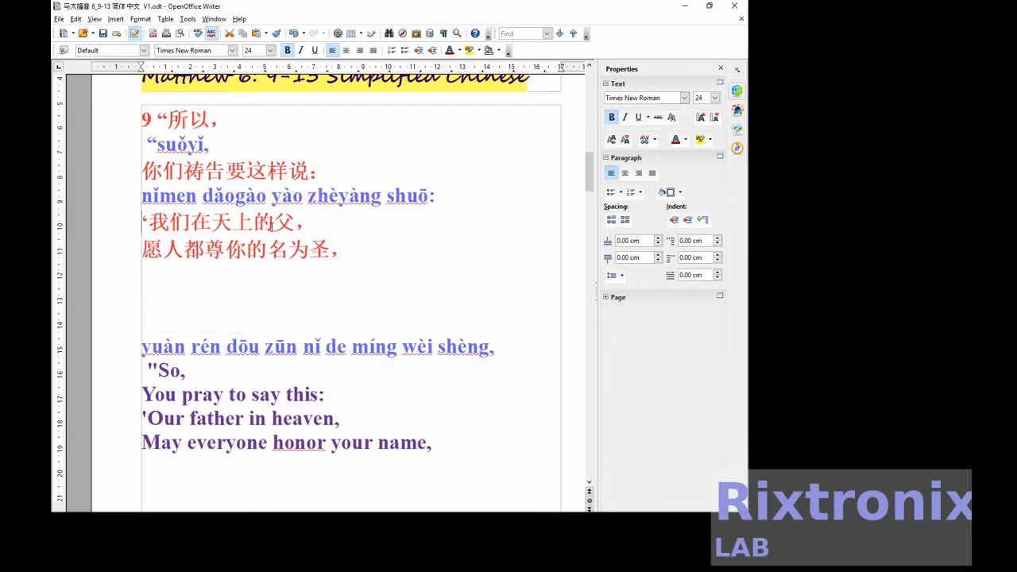
key("End")
key("Return")
key("ctrl+v")
Delete the empty lines between "愿人都尊你的名为圣，" and "yuàn rén dōu zūn nǐ de míng wèi shèng,".
key("Down")
key("Down")
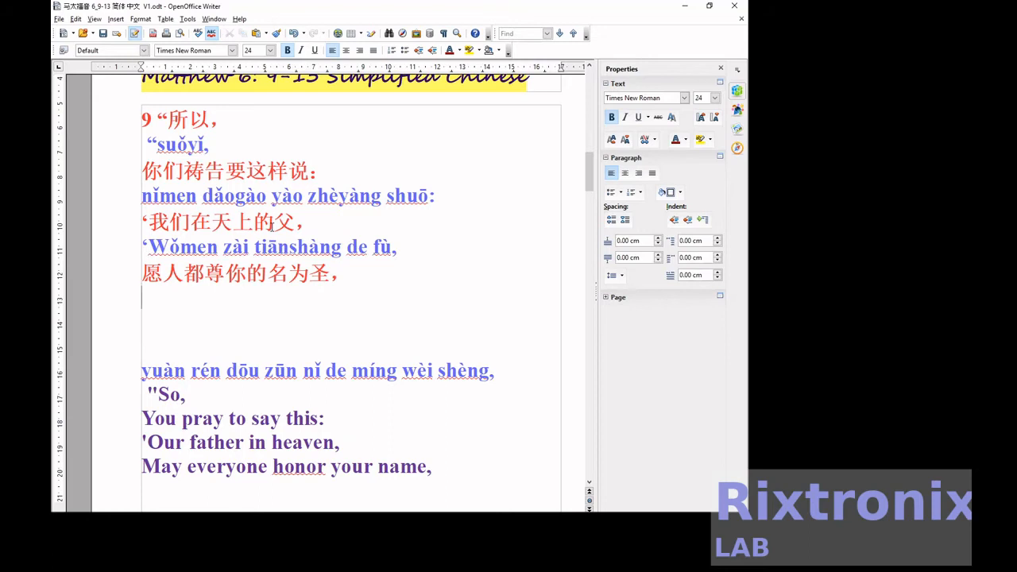
key("Delete")
key("Delete")
key("Delete")
scroll(271, 227, "down", 10)
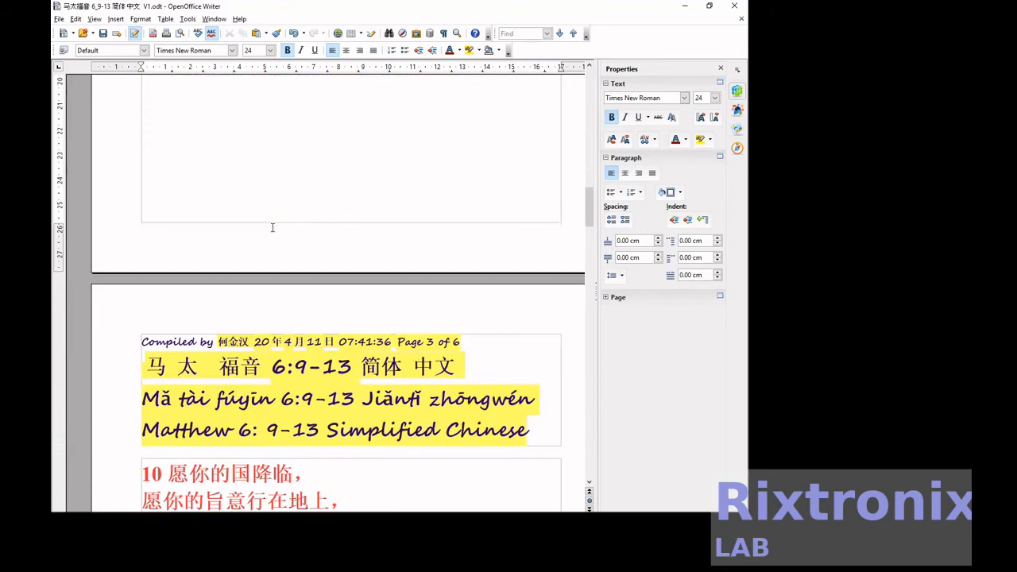
Move the pinyin line "yuàn nǐ de guó jiànglín," directly below the first Chinese line of verse 10, "愿你的国降临，".
scroll(271, 227, "down", 6)
left_click(262, 265)
key("Home")
key("shift+End")
key("ctrl+x")
key("Up")
key("Up")
key("Up")
key("End")
key("Return")
key("ctrl+v")
key("Down")
key("Down")
key("Down")
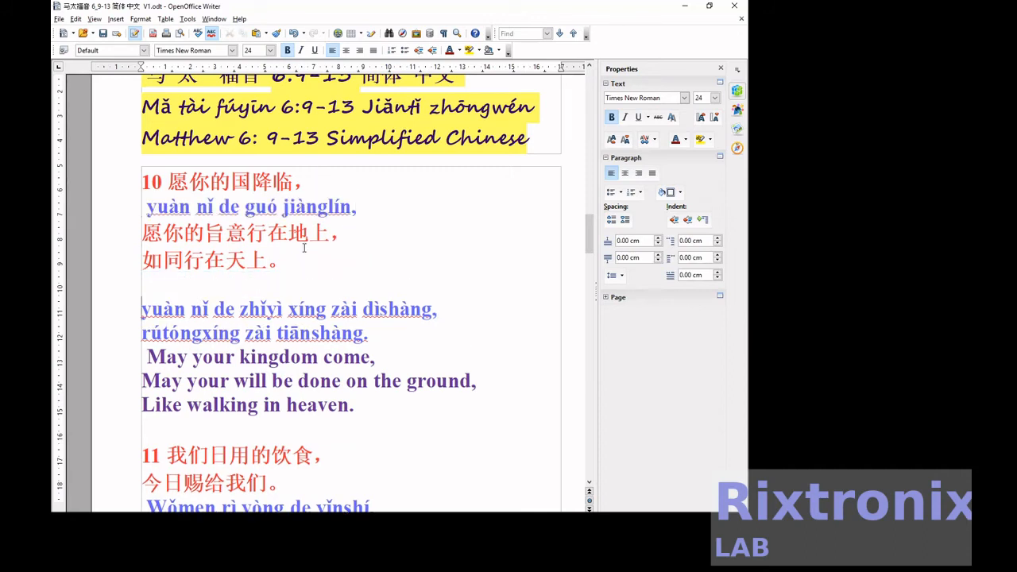
Move "yuàn nǐ de zhǐyì xíng zài dìshàng," directly below "愿你的旨意行在地上，" and delete the empty lines above "rútóngxíng zài tiānshàng.".
key("Home")
key("shift+End")
key("ctrl+x")
key("Up")
key("Up")
key("End")
key("Return")
key("ctrl+v")
key("Down")
key("Down")
key("Delete")
key("Delete")
Move "Wǒmen rì yòng de yǐnshí," directly below "我们日用的饮食，" in verse 11 and delete the leftover empty line.
key("Down")
key("Down")
key("Down")
key("Down")
key("Down")
scroll(302, 249, "down", 2)
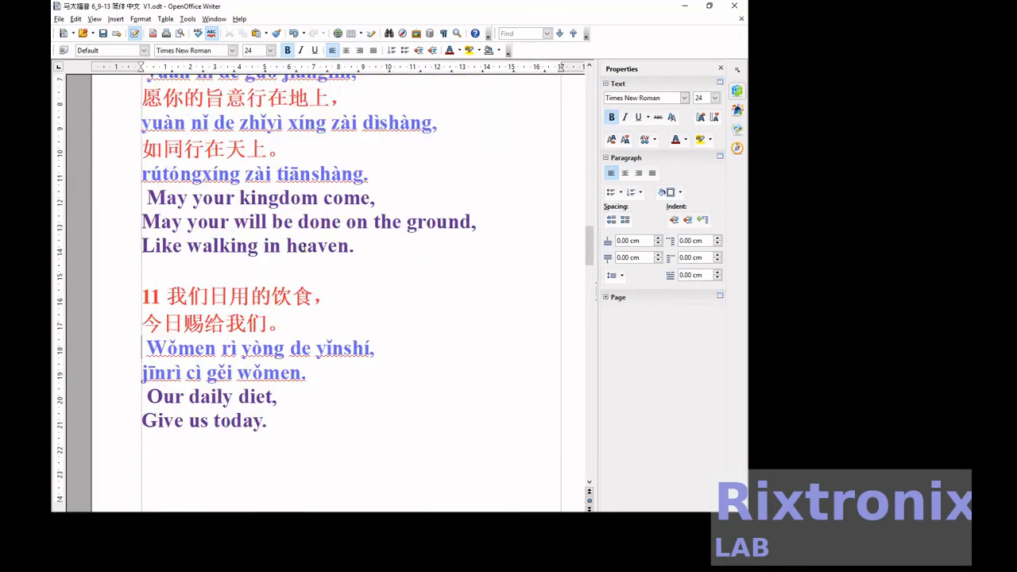
key("shift+End")
key("ctrl+x")
key("Up")
key("Up")
key("End")
key("Return")
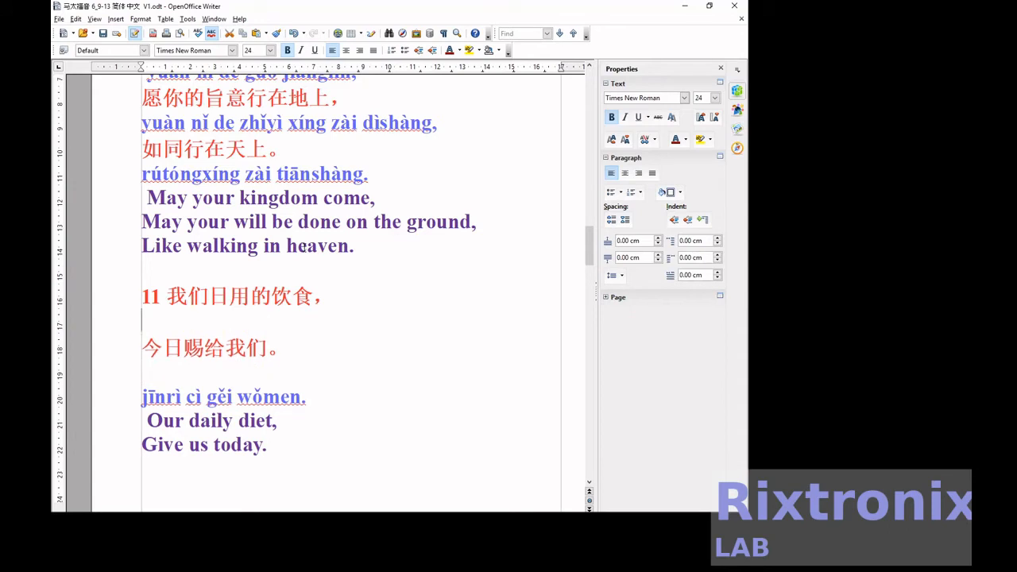
key("ctrl+v")
key("Down")
key("Down")
key("Delete")
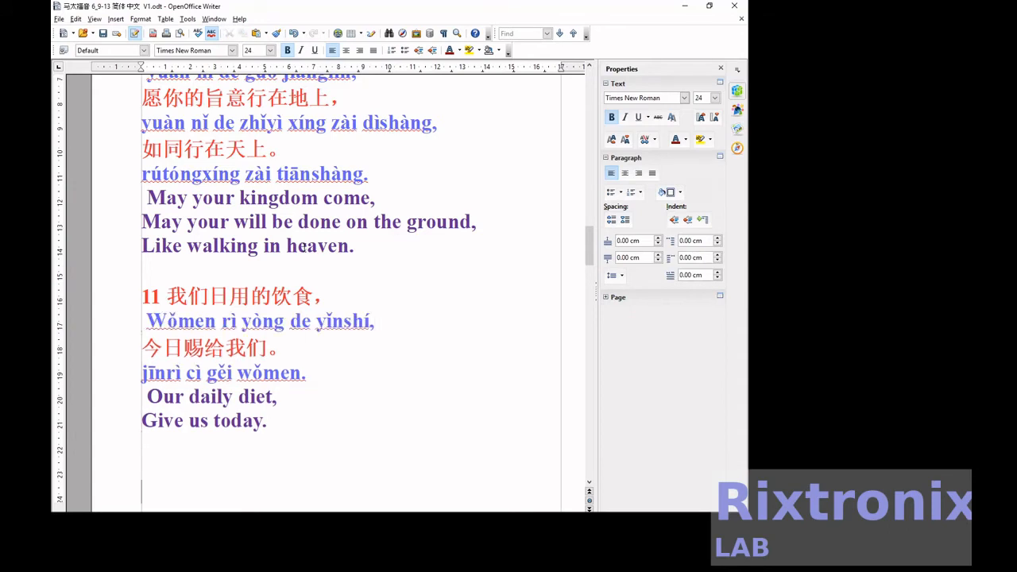
Move "Miǎn wǒmen de zhài," directly below "免我们的债，" in verse 12 and delete the leftover empty line.
scroll(303, 249, "down", 10)
key("Down")
key("shift+End")
key("ctrl+x")
key("Up")
key("Up")
key("End")
key("Return")
key("ctrl+v")
key("Down")
key("Down")
key("Delete")
Move the pinyin line "Bù jiào wǒmen yùjiàn shìtàn," directly below the first Chinese line of verse 13, "不叫我们遇见试探，".
key("Down")
key("Down")
key("Down")
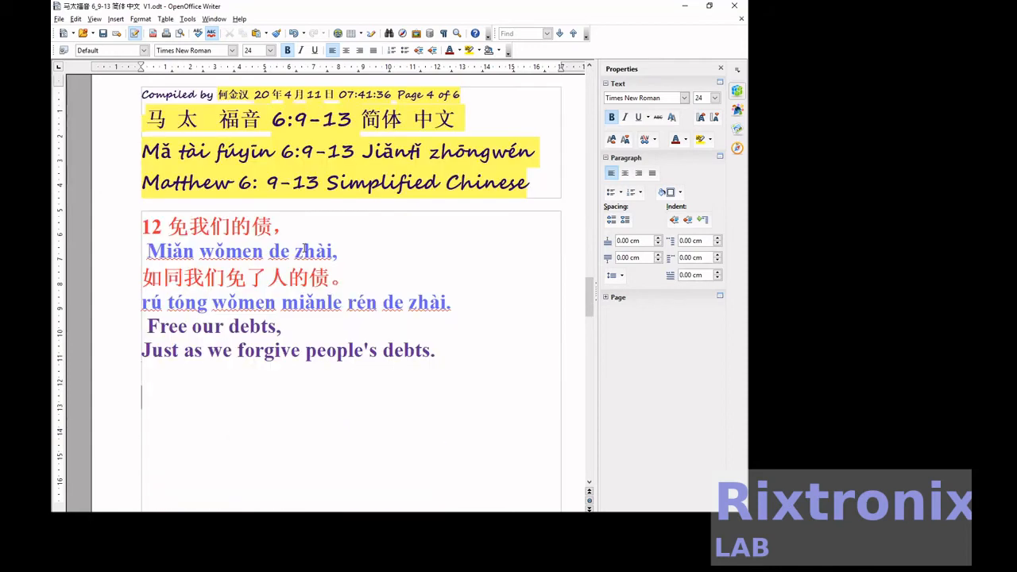
key("Down")
key("Down")
key("Down")
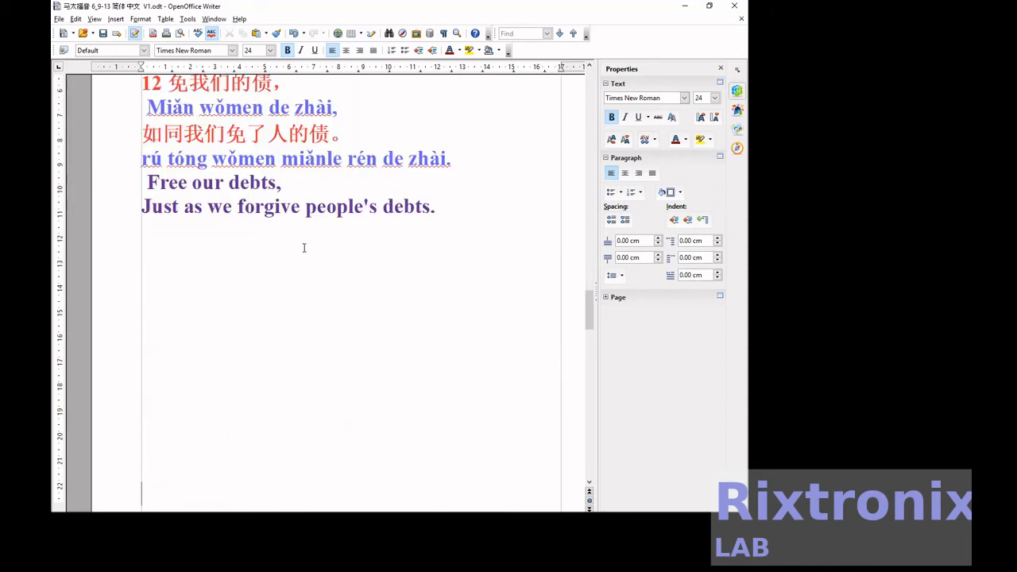
key("Down")
key("Down")
key("Down")
key("Down")
key("Down")
key("Down")
key("Down")
key("shift+End")
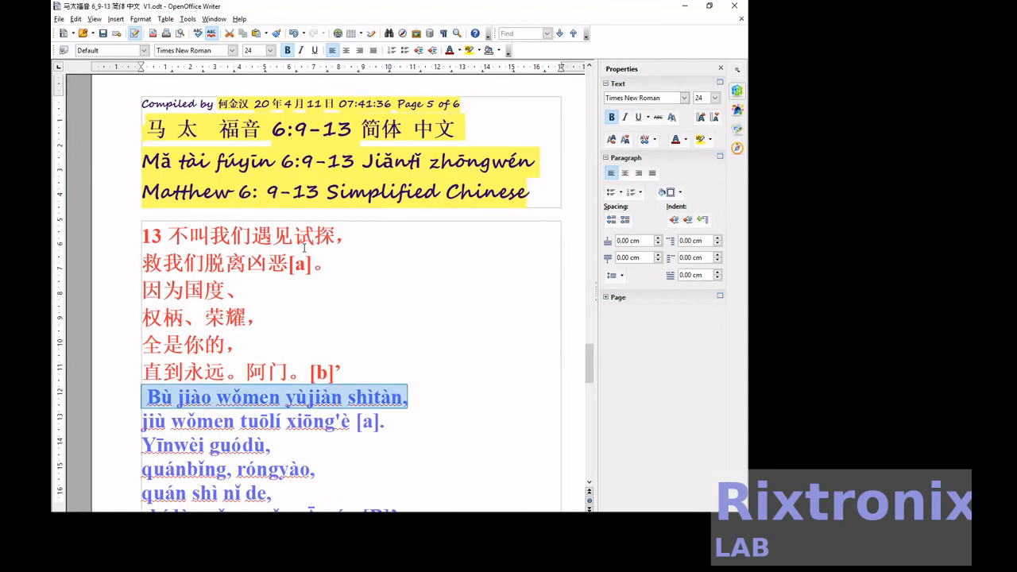
key("Delete")
key("Up")
key("Up")
key("Up")
key("Up")
key("Up")
key("Left")
key("Return")
key("ctrl+v")
Move "jiù wǒmen tuōlí xiōng'è [a]." directly below "救我们脱离凶恶[a]。".
key("Down")
key("Down")
key("Down")
key("Down")
key("Down")
key("Down")
key("Down")
key("shift+End")
key("Delete")
key("Up")
key("Up")
key("Up")
key("Up")
key("Up")
key("Up")
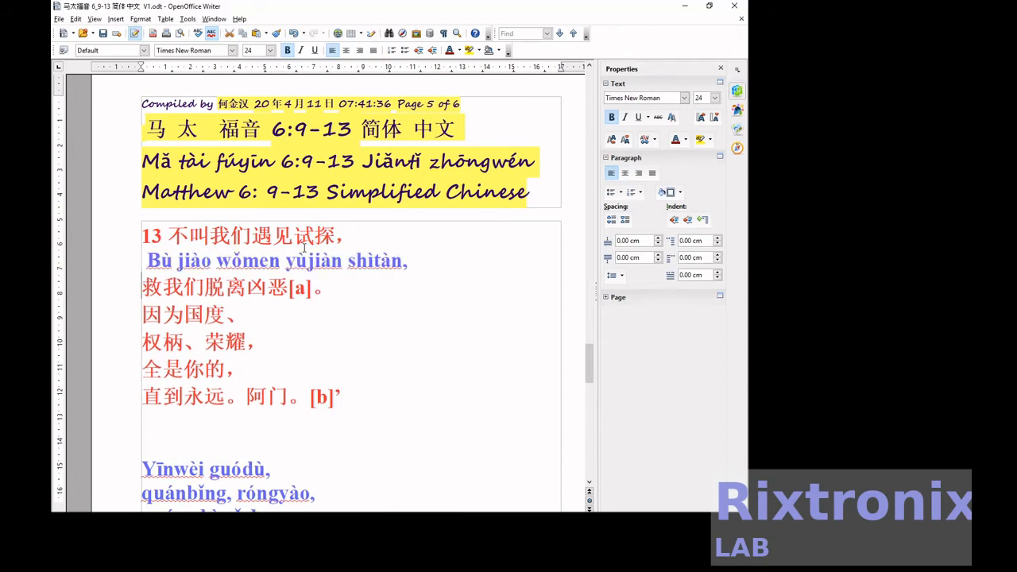
key("End")
key("Return")
key("ctrl+v")
Move "Yīnwèi guódù," directly below "因为国度、".
key("Down")
key("Down")
key("Down")
key("Down")
key("Down")
key("Down")
key("Down")
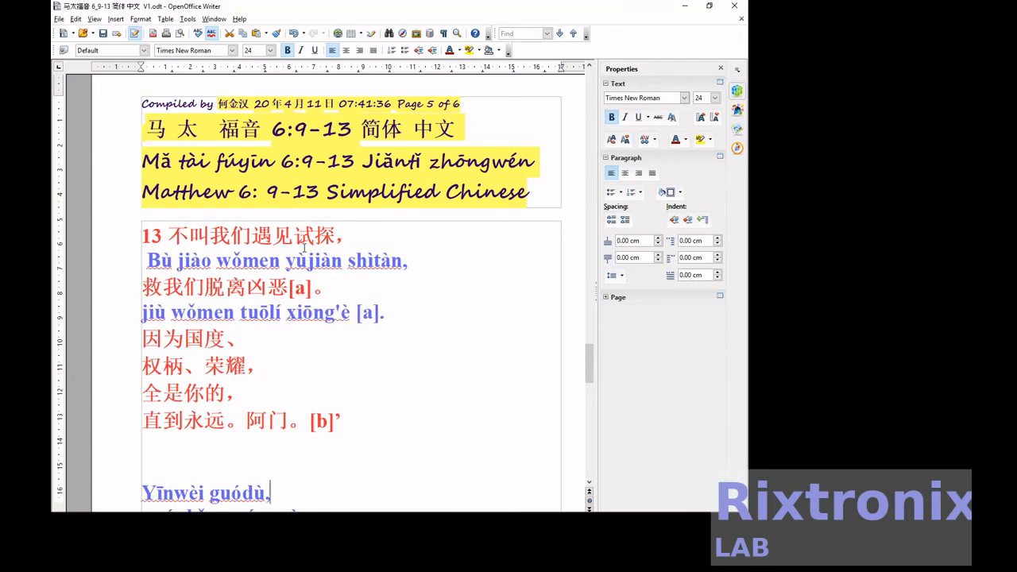
scroll(303, 248, "down", 2)
key("Home")
key("shift+End")
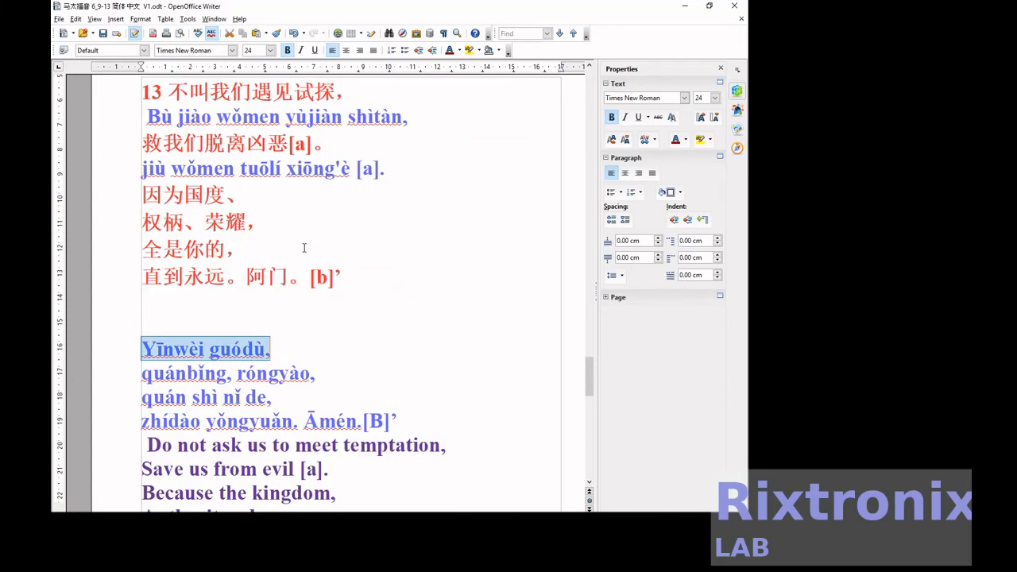
key("ctrl+x")
key("Up")
key("Up")
key("Up")
key("Up")
key("Up")
key("Up")
key("End")
key("Return")
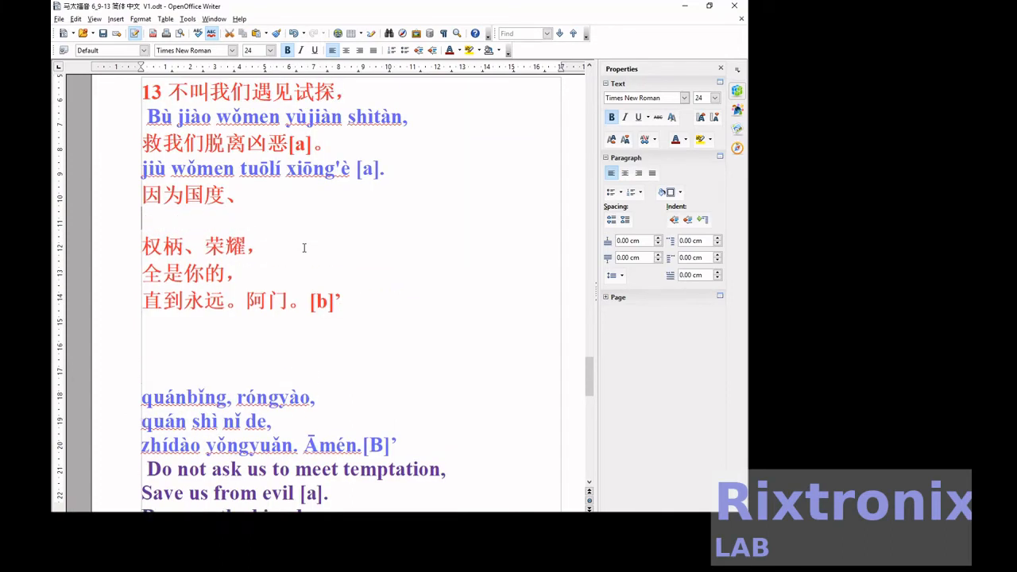
key("ctrl+v")
Move "quánbǐng, róngyào," directly below "权柄、荣耀，".
key("Down")
key("Down")
key("shift+End")
key("ctrl+x")
key("Up")
key("Up")
key("Up")
key("Up")
key("Up")
key("Up")
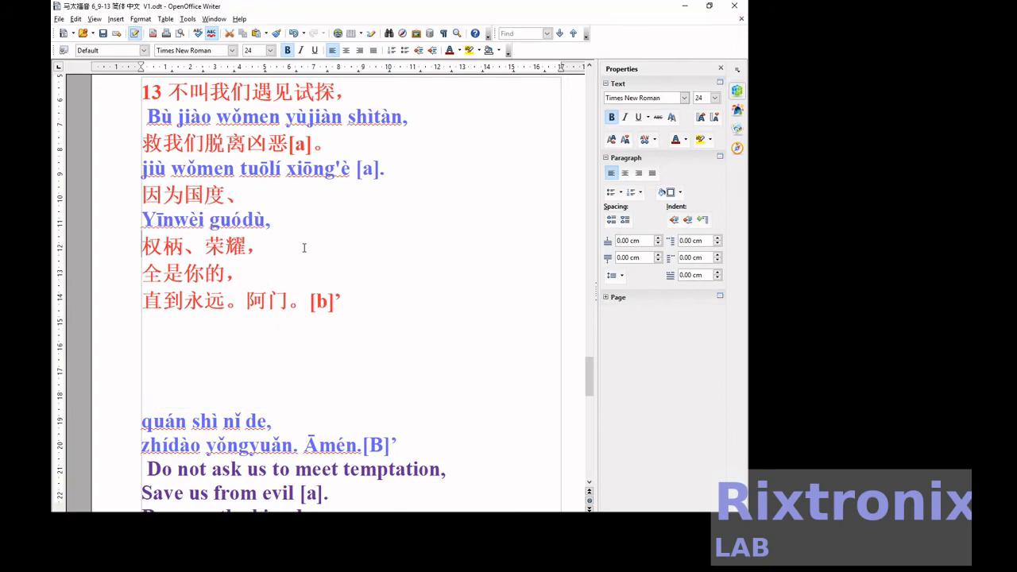
key("End")
key("Return")
key("ctrl+v")
Move "quán shì nǐ de," directly below "全是你的，".
key("Down")
key("Down")
key("Down")
key("Down")
key("Down")
key("Down")
key("Down")
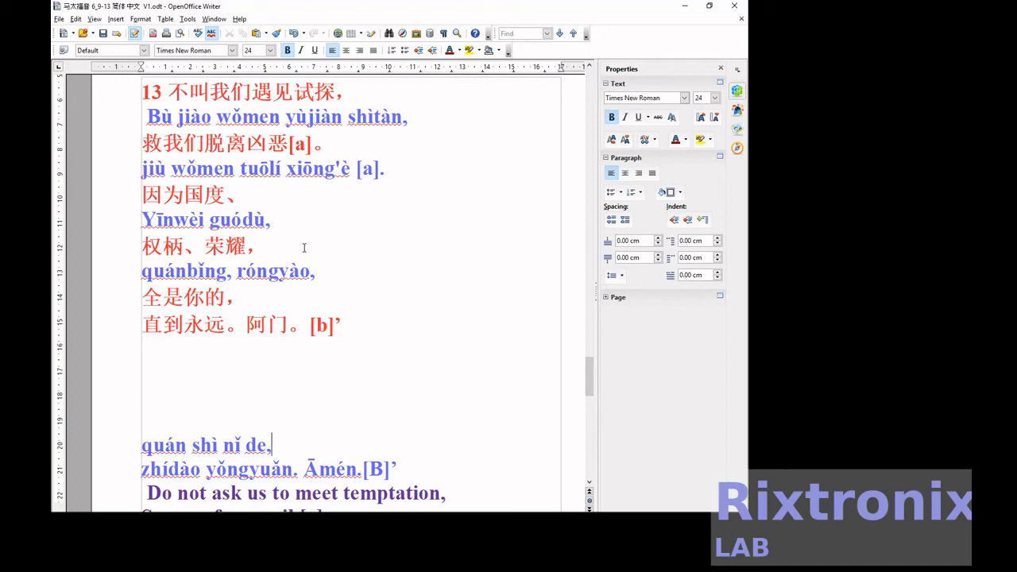
key("shift+End")
key("ctrl+x")
key("Up")
key("Up")
key("Up")
key("Up")
key("Up")
key("Up")
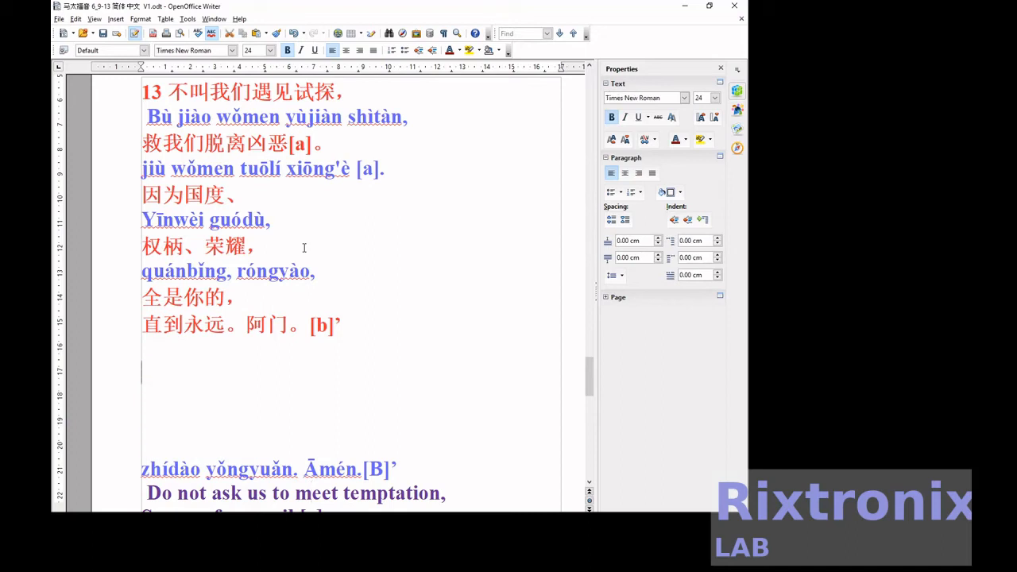
key("End")
key("Return")
key("ctrl+v")
Delete the empty lines between "直到永远。阿门。[b]’" and "zhídào yǒngyuǎn. Āmén.[B]’".
key("Down")
key("Down")
key("Down")
key("Up")
key("Up")
key("Down")
key("Delete")
key("Delete")
key("Delete")
key("Delete")
key("Delete")
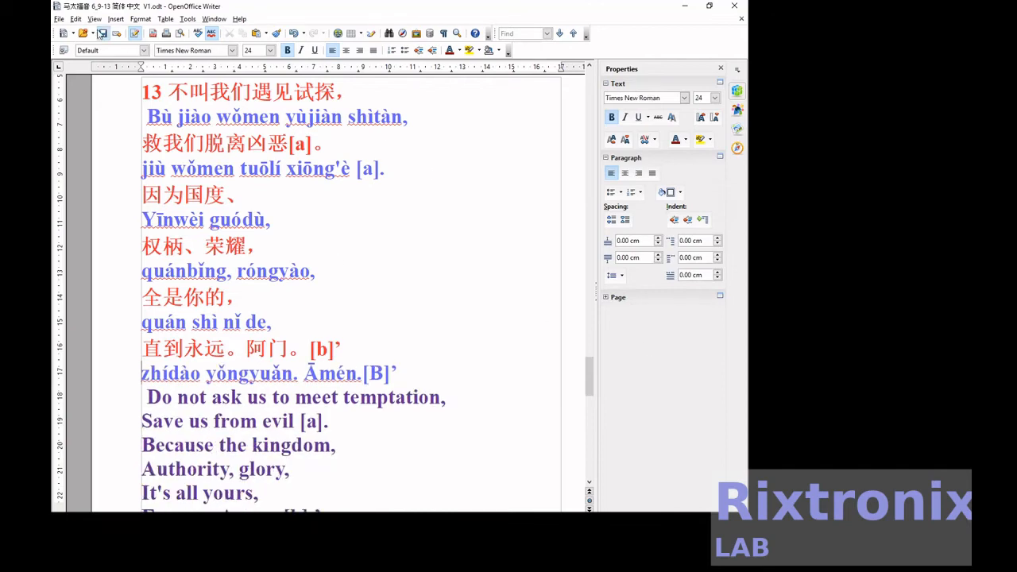
Check the order of the Chinese, pinyin and English footnotes on page 6.
scroll(324, 200, "down", 5)
scroll(325, 203, "down", 10)
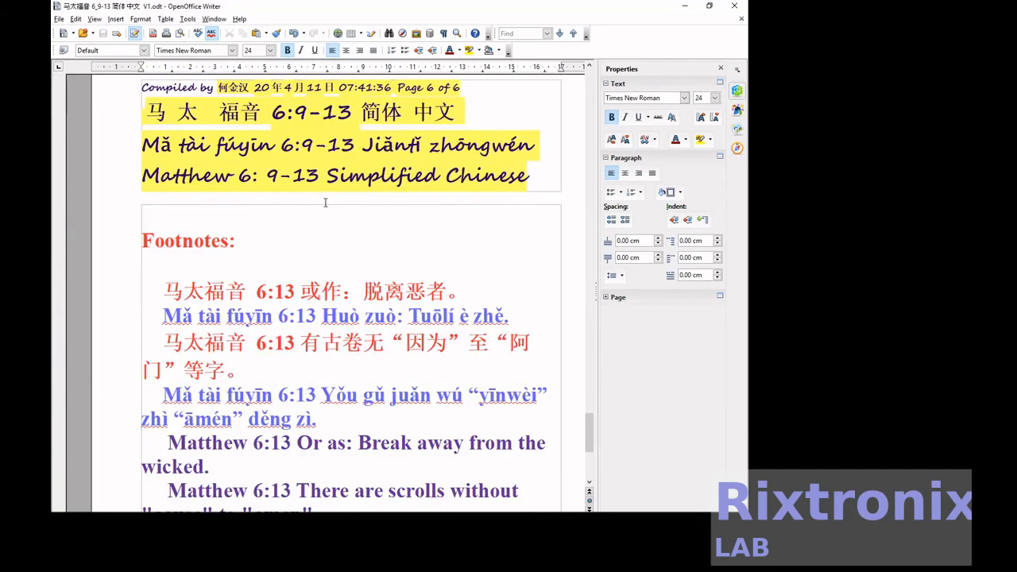
scroll(325, 202, "up", 2)
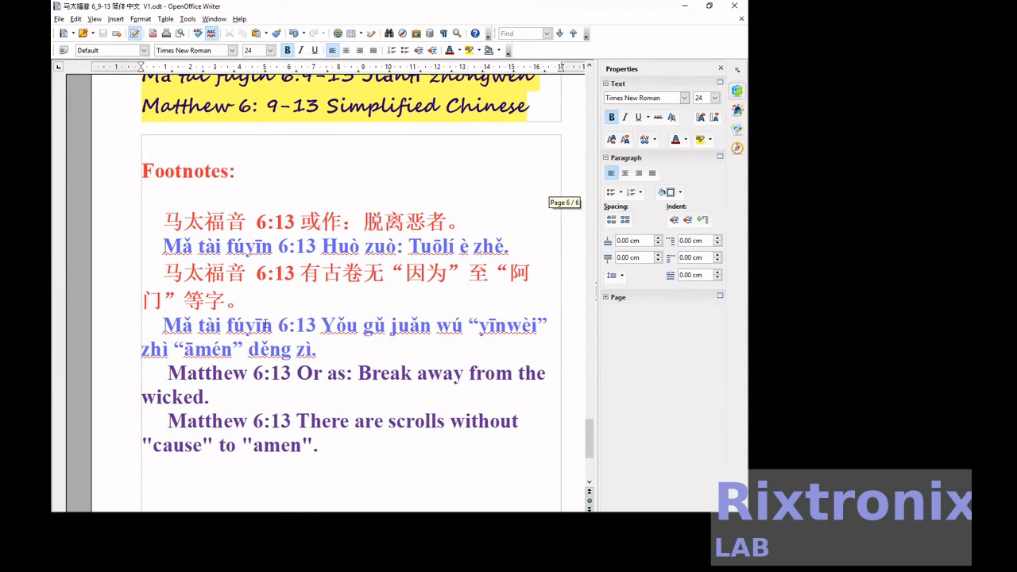
Move the English line "So," directly below "suǒyǐ," in verse 9.
left_click(267, 320)
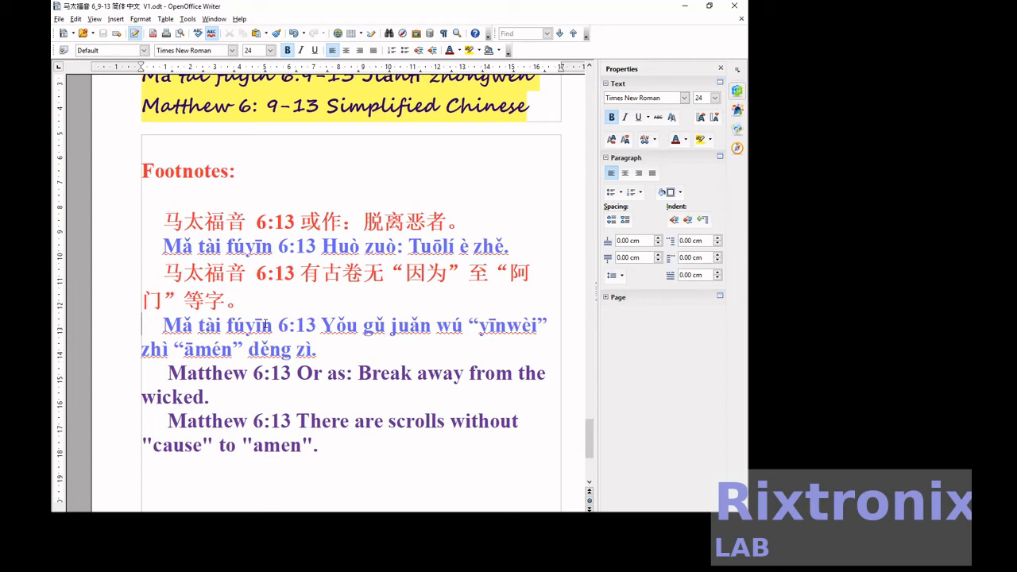
scroll(264, 325, "up", 20)
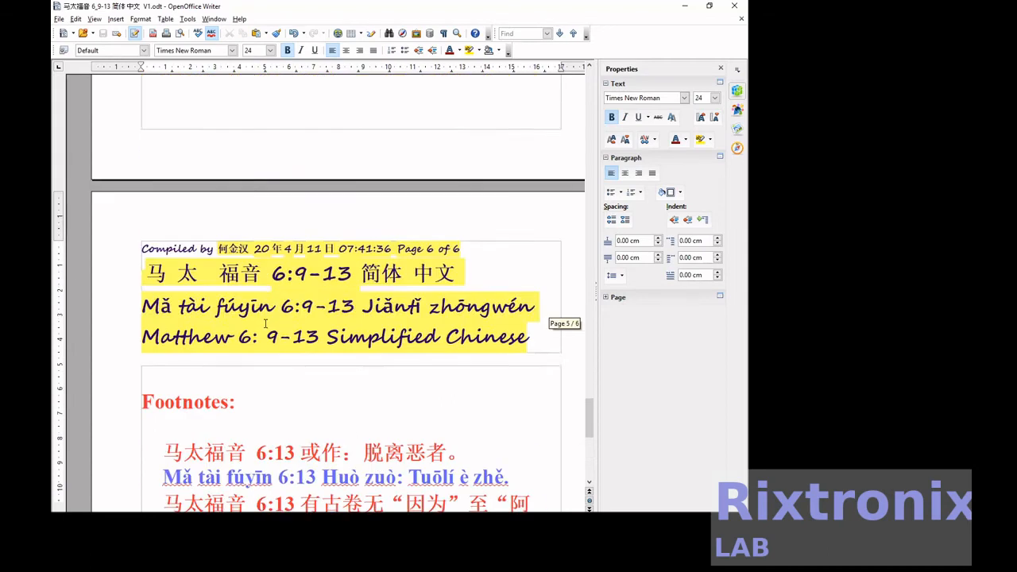
scroll(265, 324, "up", 20)
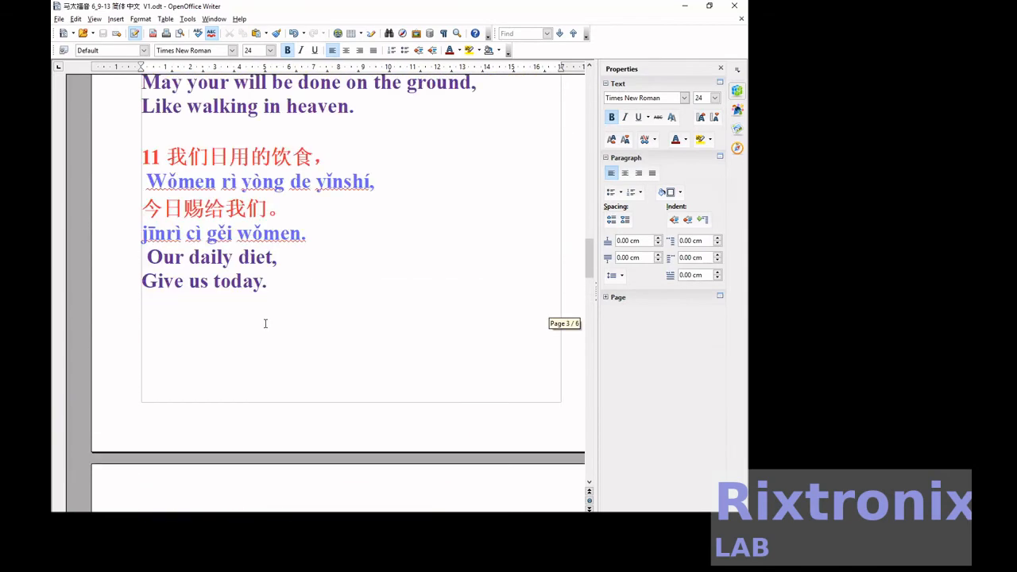
scroll(266, 323, "up", 15)
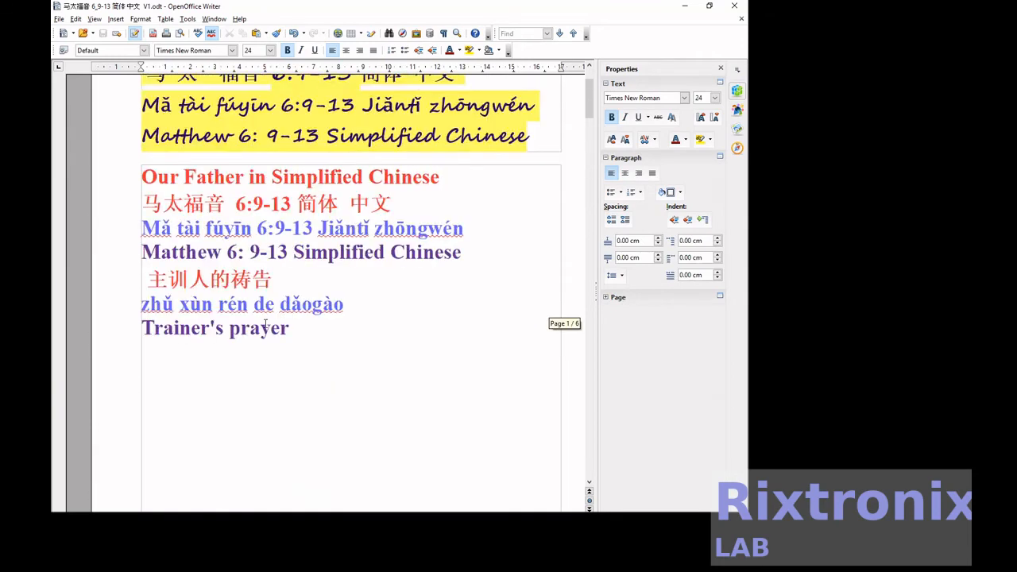
scroll(266, 323, "down", 10)
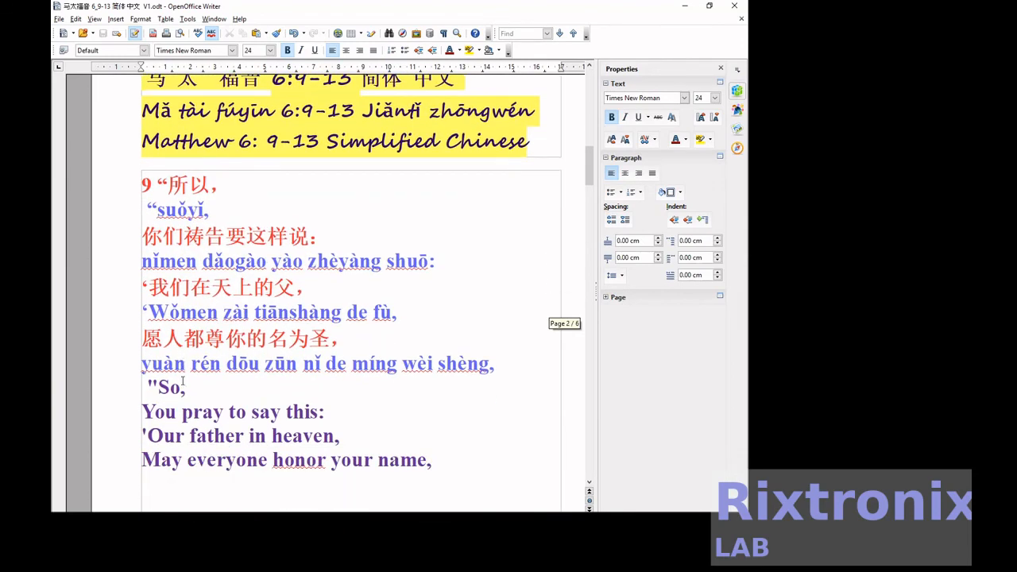
left_click(191, 388)
key("shift+Home")
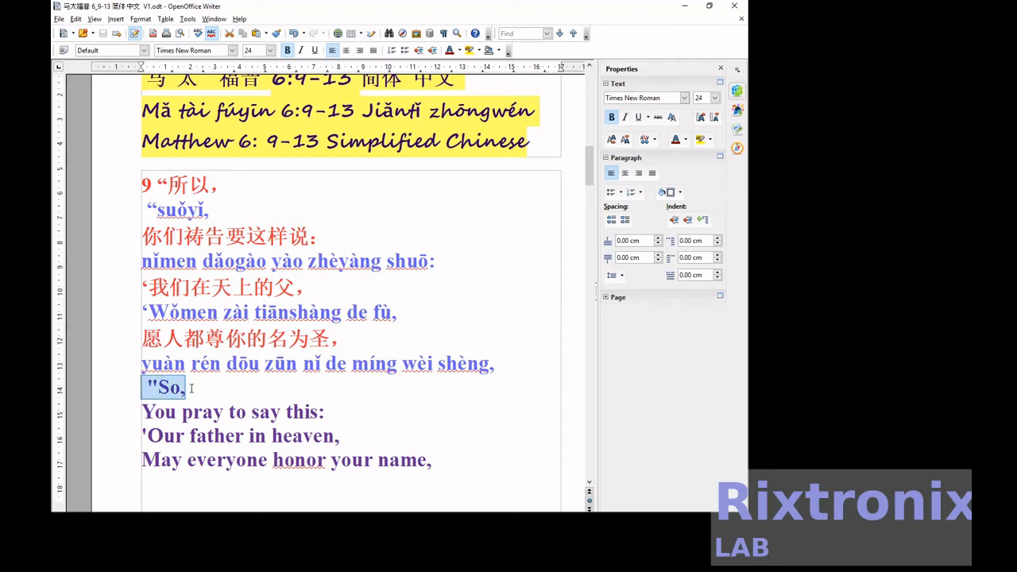
key("BackSpace")
key("Up")
key("Up")
key("Up")
key("Up")
key("Up")
key("Up")
key("Up")
key("Up")
key("End")
key("Down")
key("Return")
key("ctrl+v")
Move "You pray to say this:" directly below "nǐmen dǎogào yào zhèyàng shuō:".
key("Down")
key("Down")
key("Down")
key("Down")
key("Down")
key("Down")
key("Down")
key("Down")
key("Home")
key("shift+End")
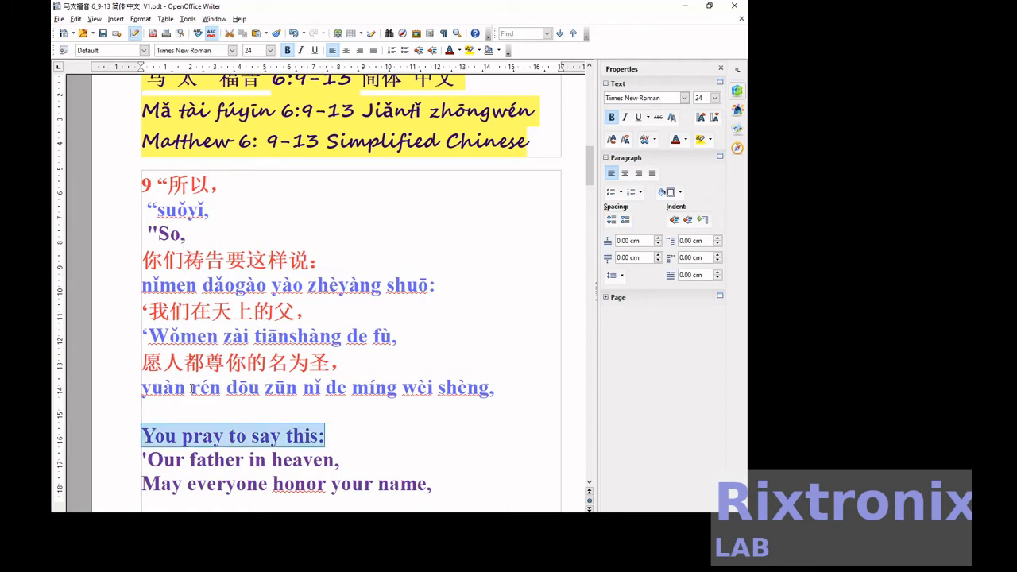
key("ctrl+x")
key("Up")
key("Up")
key("Up")
key("Up")
key("Up")
key("Up")
key("End")
key("Return")
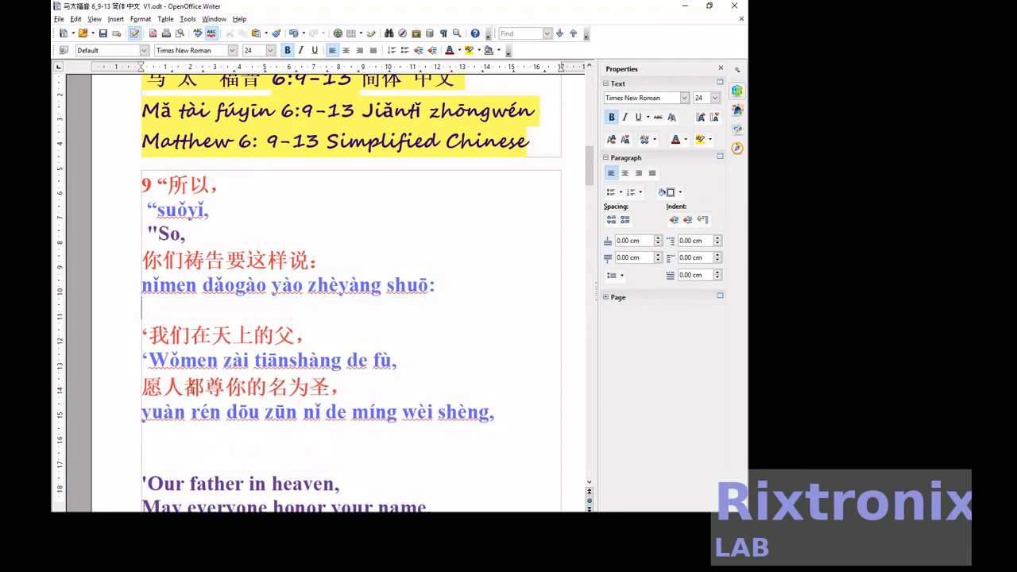
key("ctrl+v")
Move "'Our father in heaven," directly below "‘Wǒmen zài tiānshàng de fù,".
key("Down")
key("Down")
key("Down")
key("Down")
key("Down")
key("Down")
key("Home")
key("shift+End")
key("ctrl+x")
key("Up")
key("Up")
key("Up")
key("Up")
key("Up")
key("End")
key("Return")
key("ctrl+v")
Delete the empty lines between "yuàn rén dōu zūn nǐ de míng wèi shèng," and "May everyone honor your name,".
key("Down")
key("Down")
key("Down")
key("Down")
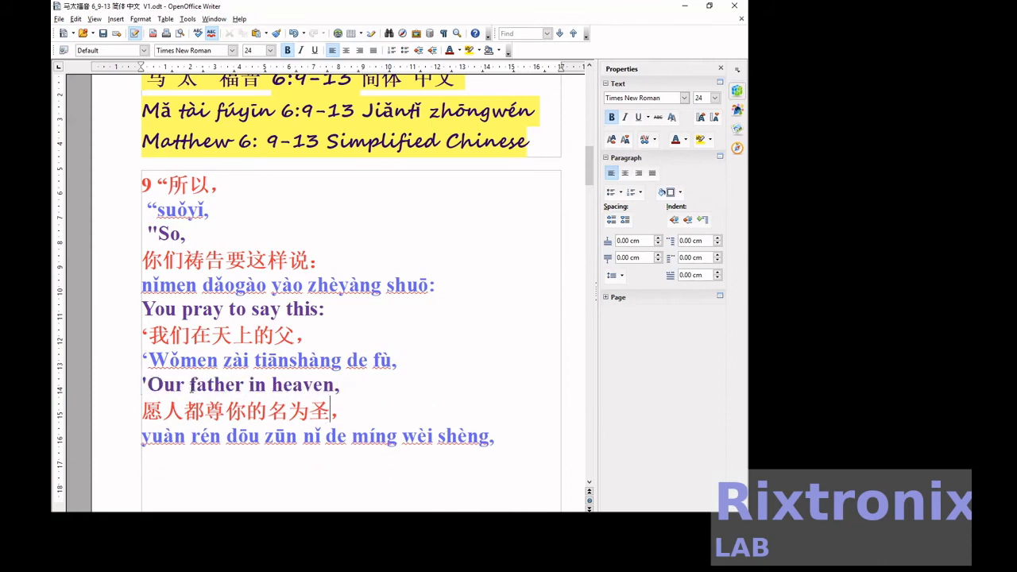
key("Down")
key("Down")
key("Up")
key("Up")
key("Up")
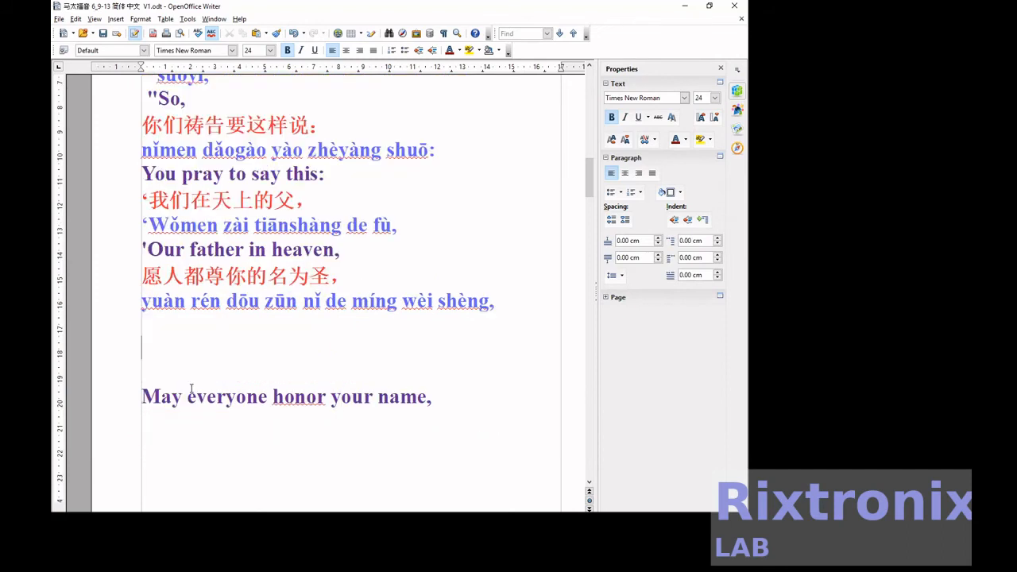
key("Delete")
key("Delete")
key("Delete")
Move "May your kingdom come," directly below "yuàn nǐ de guó jiànglín," in verse 10.
scroll(191, 388, "down", 10)
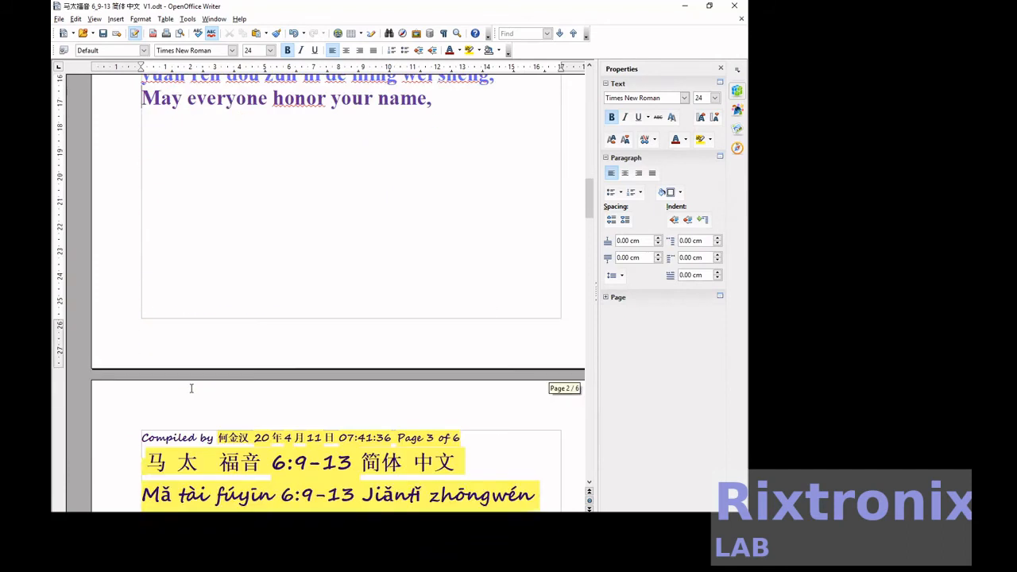
scroll(191, 388, "down", 2)
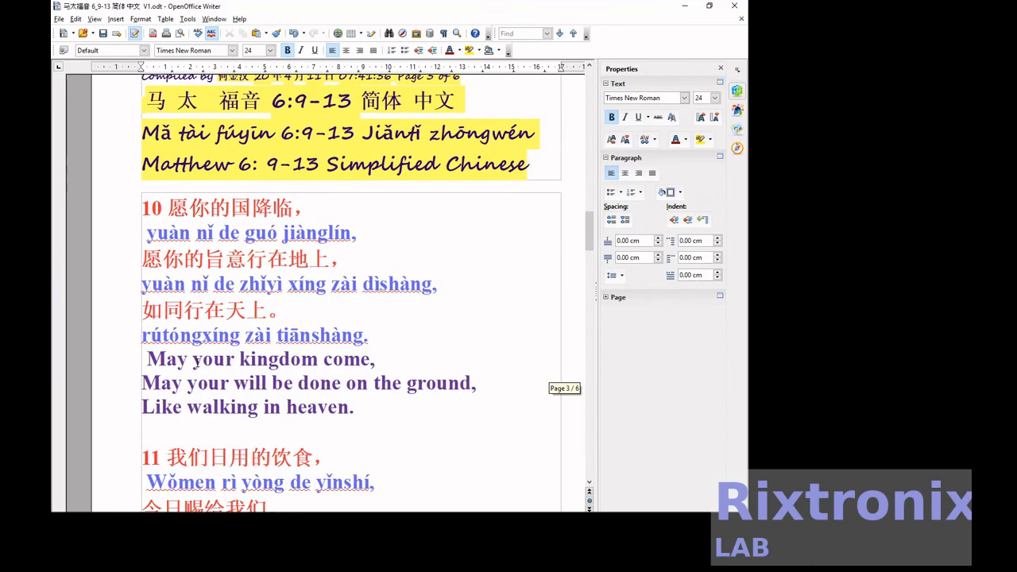
left_click(193, 358)
key("shift+End")
key("Delete")
key("Up")
key("Up")
key("Up")
key("Up")
key("Up")
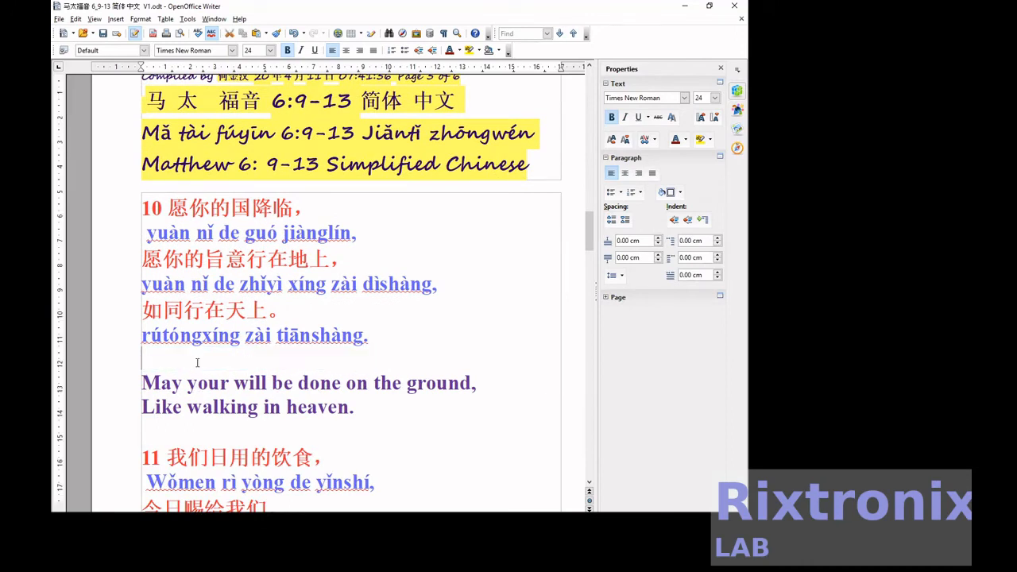
key("End")
key("Return")
key("ctrl+v")
Move "May your will be done on the ground," directly below "yuàn nǐ de zhǐyì xíng zài dìshàng,".
key("Down")
key("Down")
key("Down")
key("Down")
key("Down")
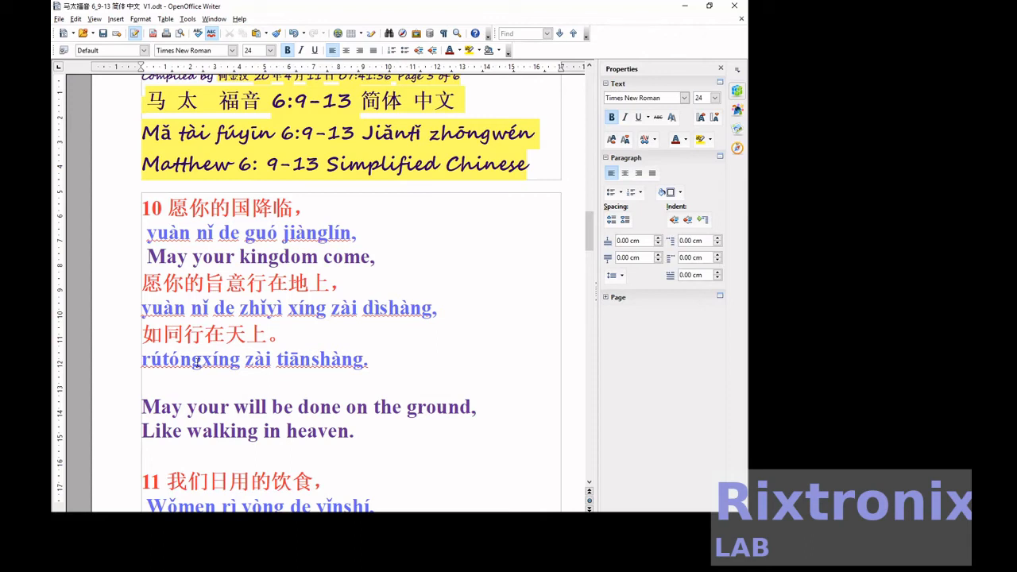
key("shift+End")
key("ctrl+x")
key("Up")
key("Up")
key("Up")
key("Up")
key("End")
key("Return")
key("ctrl+v")
Delete the empty lines between "rútóngxíng zài tiānshàng." and "Like walking in heaven.".
key("Down")
key("Down")
key("Down")
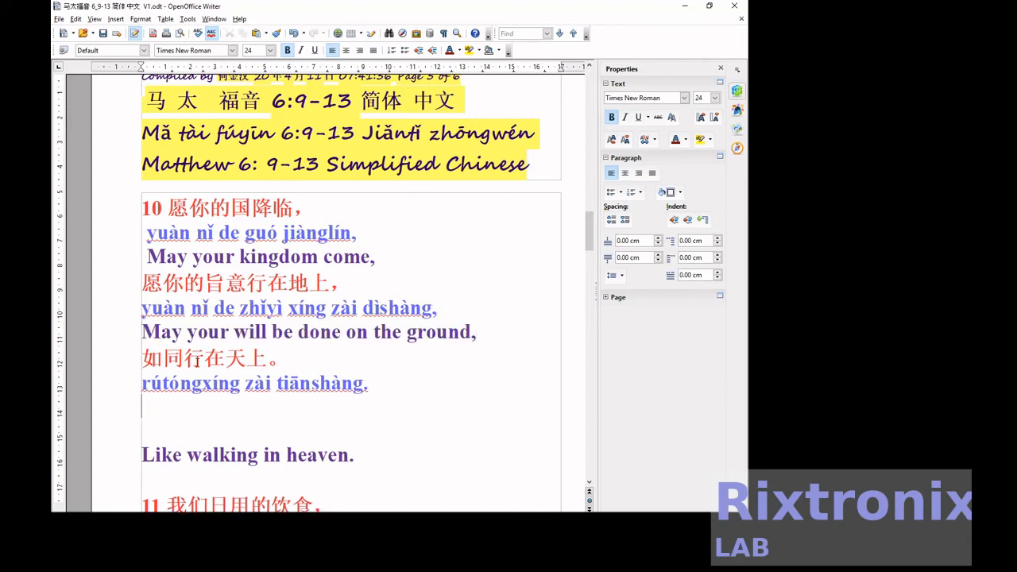
key("Delete")
key("Delete")
Move "Our daily diet," directly below "Wǒmen rì yòng de yǐnshí," in verse 11.
scroll(197, 362, "down", 5)
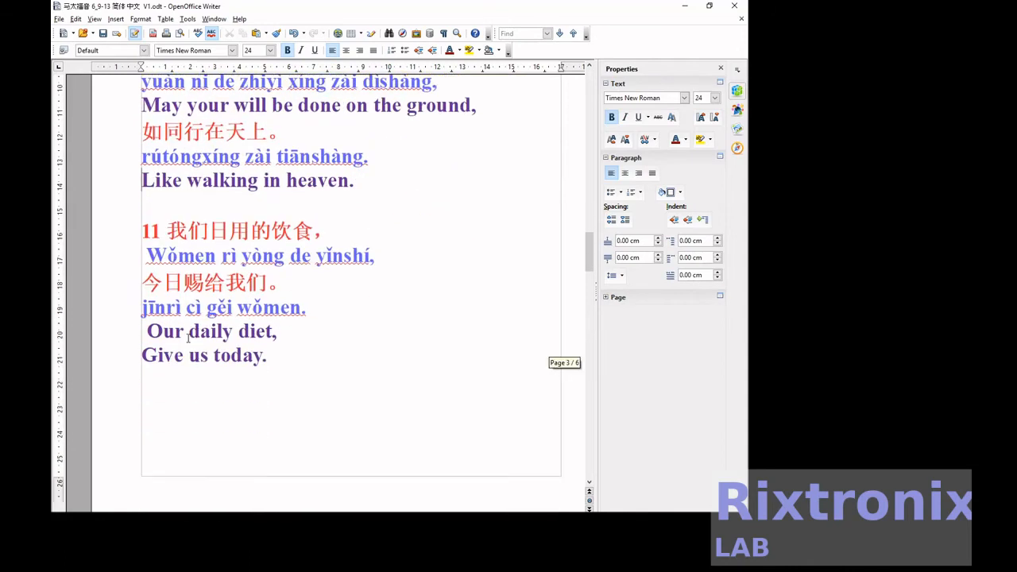
left_click(188, 332)
key("Home")
key("shift+End")
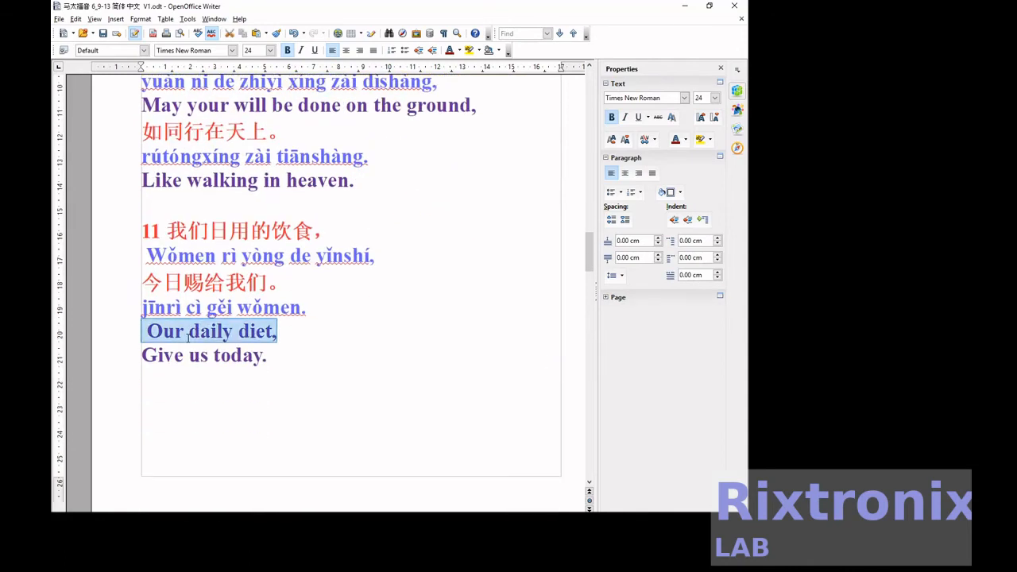
key("ctrl+x")
key("Up")
key("Up")
key("Up")
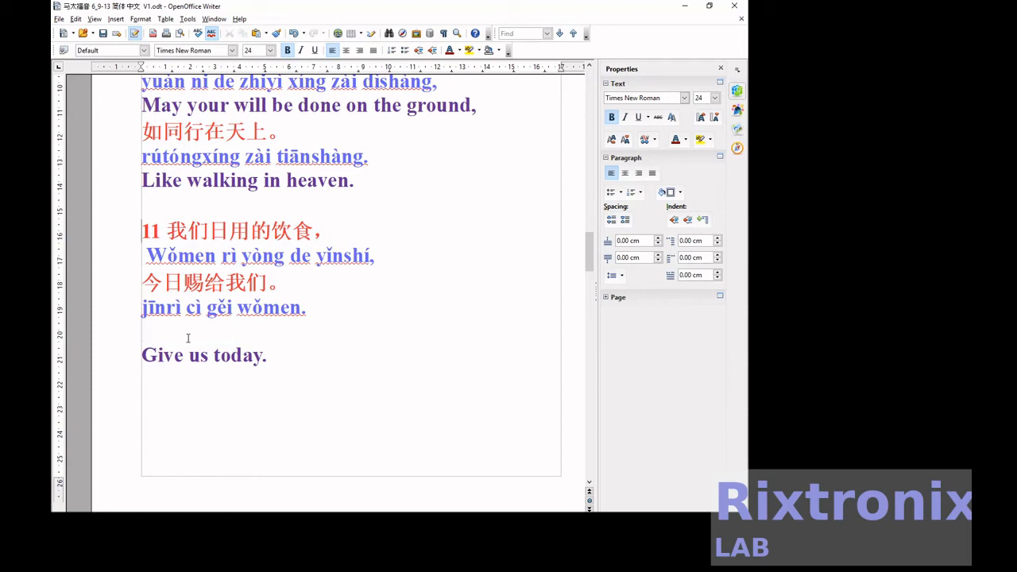
key("End")
key("Return")
key("ctrl+v")
Delete the empty line between "jīnrì cì gěi wǒmen." and "Give us today.".
key("Down")
key("Down")
key("Down")
key("Delete")
Move "Free our debts," directly below "Miǎn wǒmen de zhài," in verse 12 and delete the empty line above "Just as we forgive people's debts.".
scroll(187, 334, "down", 6)
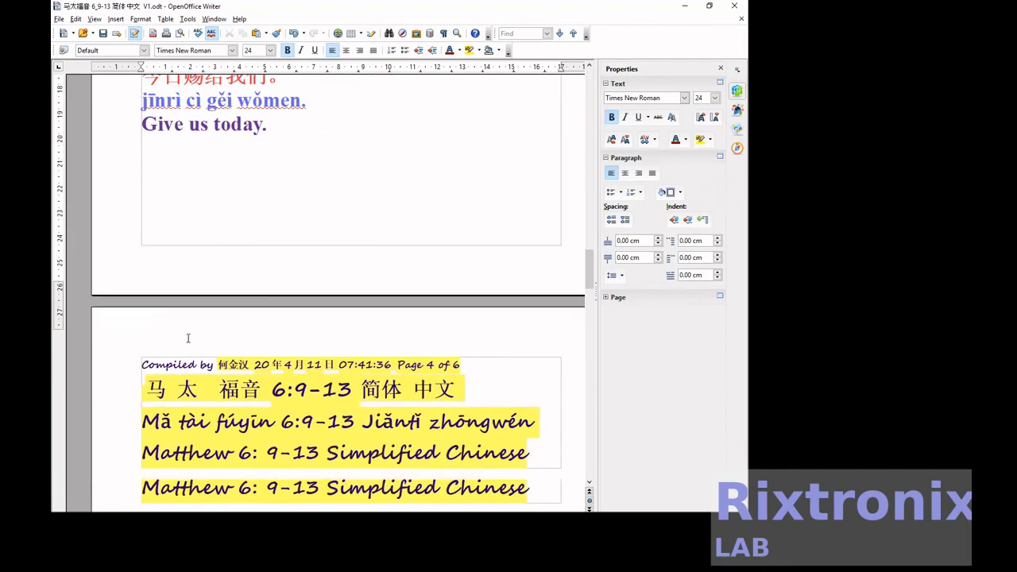
left_click(148, 370)
key("shift+End")
key("ctrl+x")
key("Up")
key("Up")
key("Up")
key("End")
key("Return")
key("ctrl+v")
key("Down")
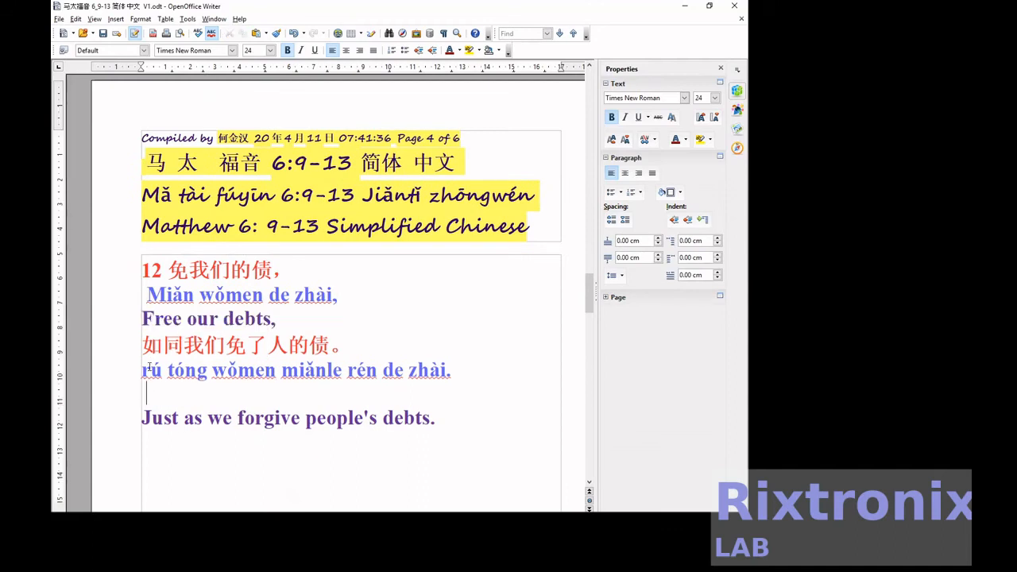
key("Delete")
Move "Do not ask us to meet temptation," directly below "Bù jiào wǒmen yùjiàn shìtàn," in verse 13.
scroll(148, 366, "down", 15)
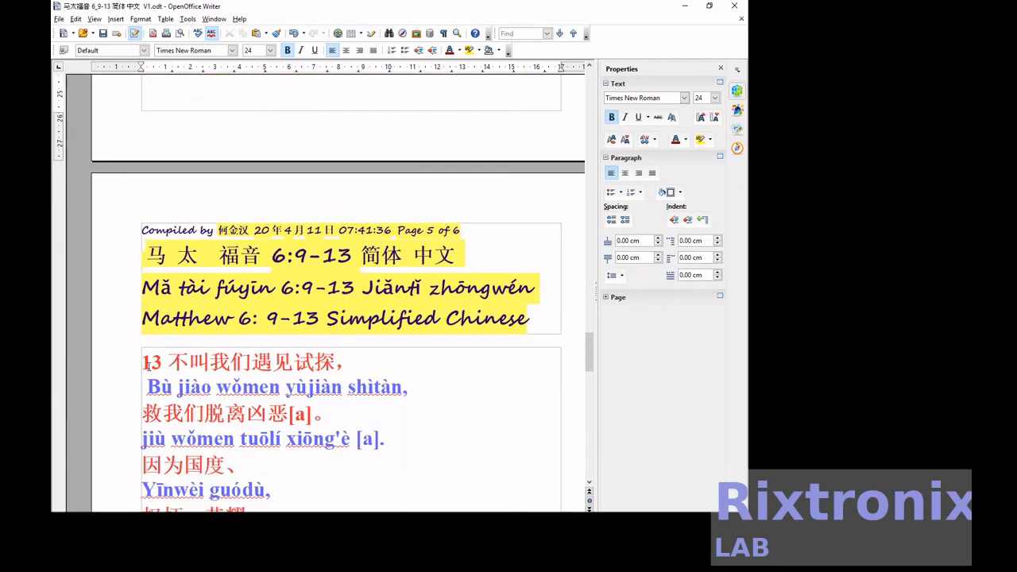
scroll(158, 334, "down", 1)
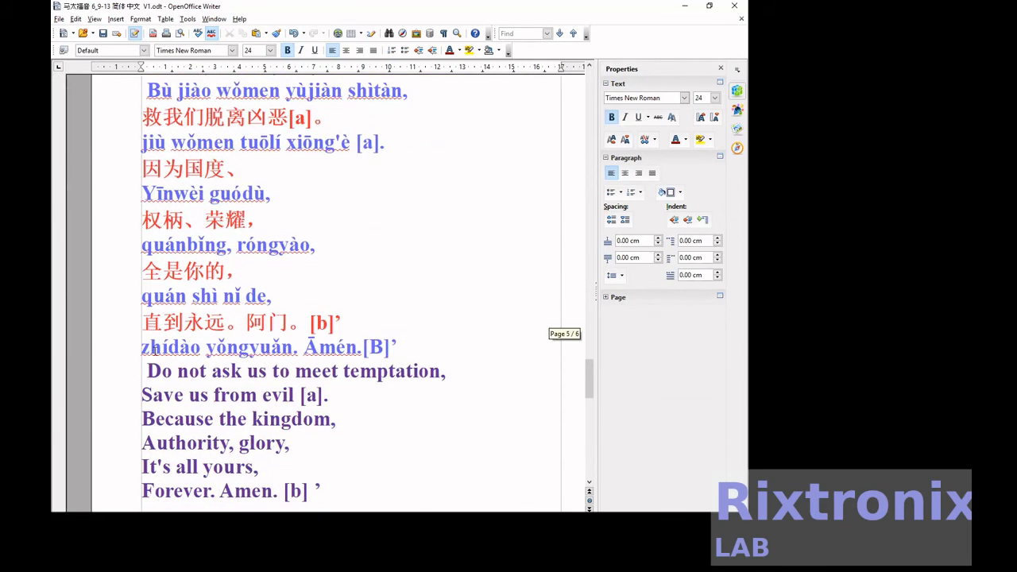
left_click(149, 371)
key("shift+End")
key("Delete")
key("Up")
key("Up")
key("Up")
key("Up")
key("Up")
key("Up")
key("Up")
key("Up")
key("Up")
key("Up")
key("Up")
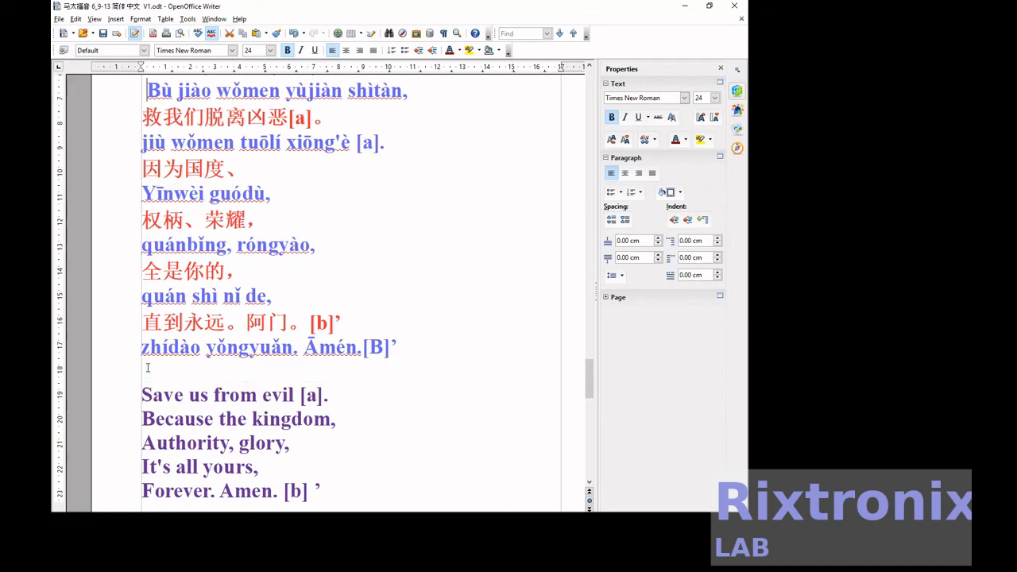
key("Up")
key("Down")
key("Down")
key("Up")
key("End")
key("Return")
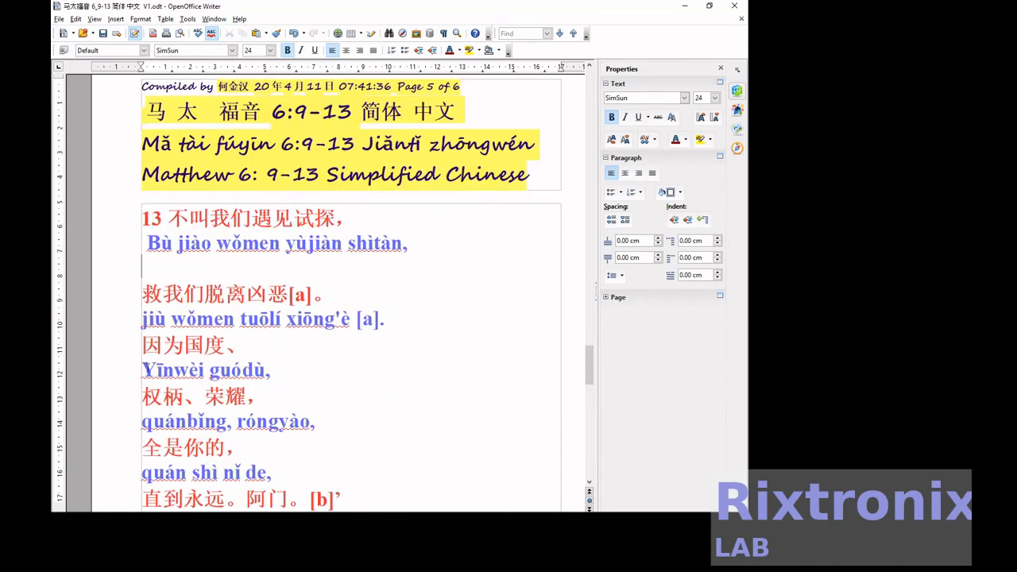
key("ctrl+v")
Move "Save us from evil [a]." to its own line directly below "jiù wǒmen tuōlí xiōng'è [a]." in verse 13.
key("Down")
key("Down")
key("Down")
key("Down")
key("Down")
key("Down")
key("Down")
key("Down")
key("Down")
key("Down")
key("Down")
key("Left")
key("Down")
key("Down")
key("Home")
key("shift+End")
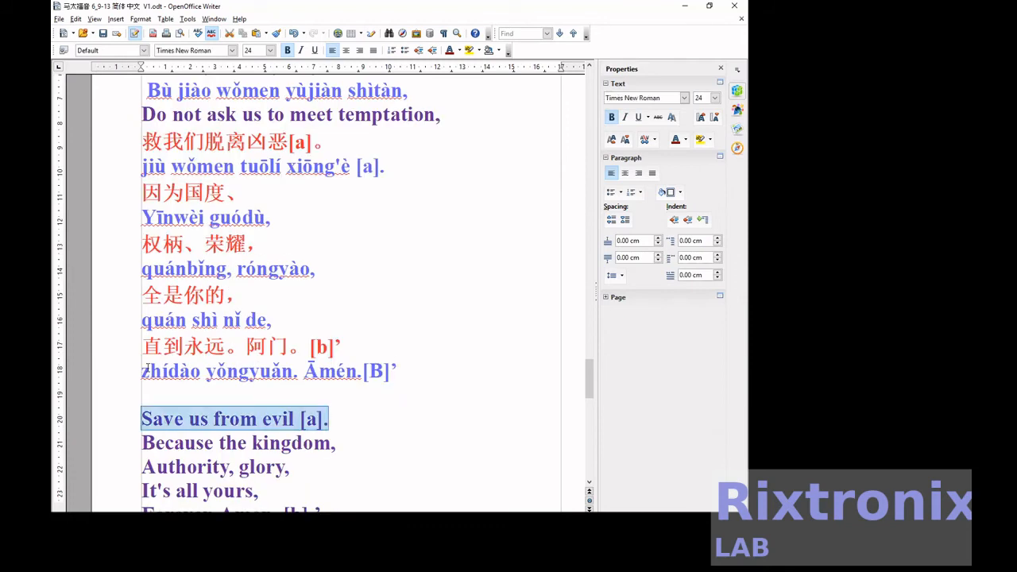
key("ctrl+x")
key("Up")
key("Up")
key("Up")
key("Up")
key("Up")
key("Up")
key("Up")
key("Up")
key("Up")
key("Up")
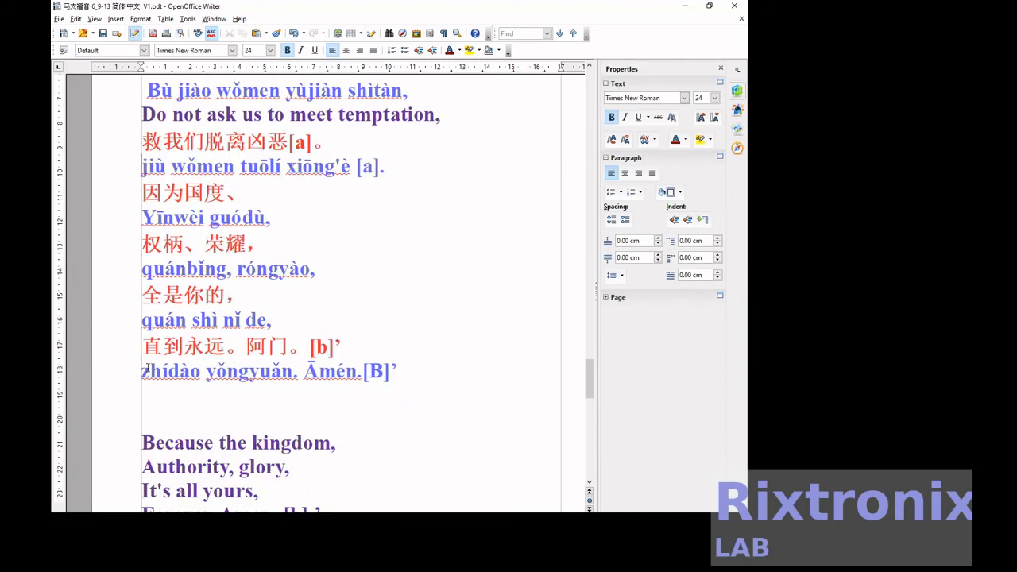
key("Return")
key("ctrl+v")
Move "Because the kingdom," to its own line directly below "Yīnwèi guódù," in verse 13.
key("Down")
key("Down")
key("Down")
key("Down")
key("Down")
key("Down")
key("Down")
key("Down")
key("Down")
key("Down")
key("Down")
key("Down")
key("Down")
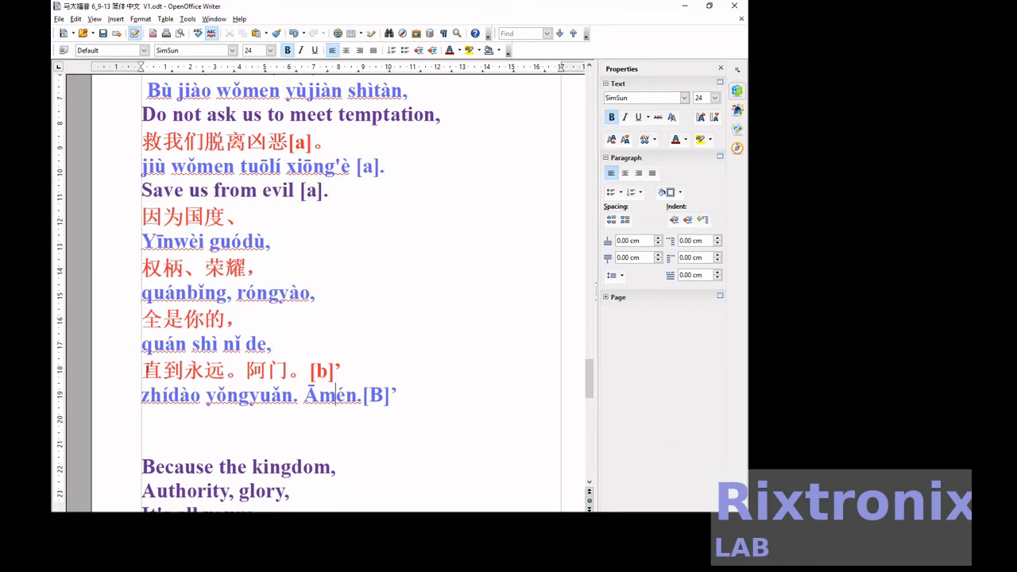
key("Home")
key("shift+End")
key("ctrl+x")
key("Up")
key("Up")
key("Up")
key("Up")
key("Up")
key("Up")
key("Up")
key("Up")
key("Up")
key("Up")
key("Down")
key("End")
key("Return")
key("ctrl+v")
Move "Authority, glory," to its own line directly below "quánbǐng, róngyào," in verse 13.
key("Down")
key("Down")
key("Down")
key("Down")
key("Down")
key("Down")
key("Down")
key("Down")
key("Down")
key("Down")
key("Down")
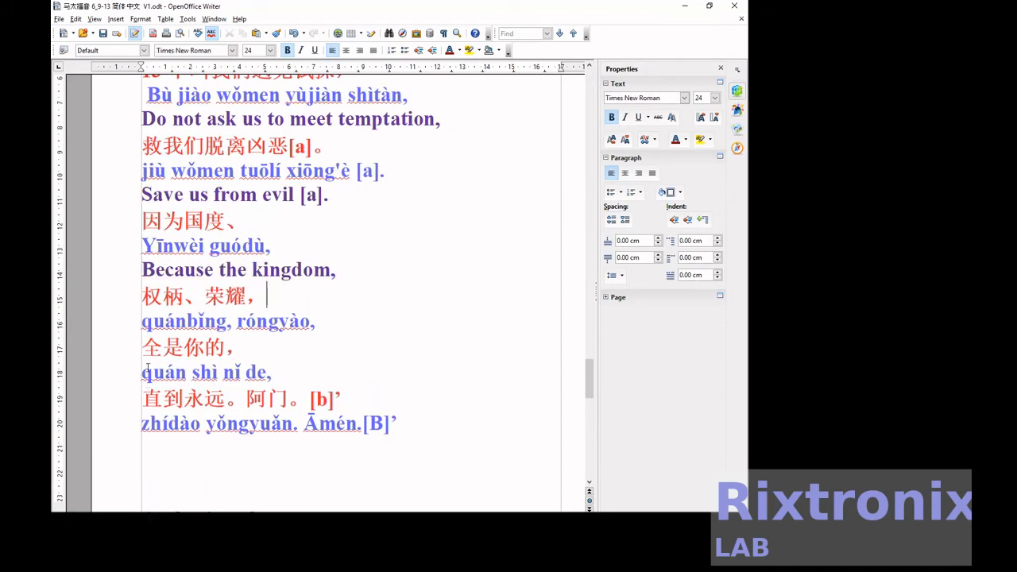
key("shift+Home")
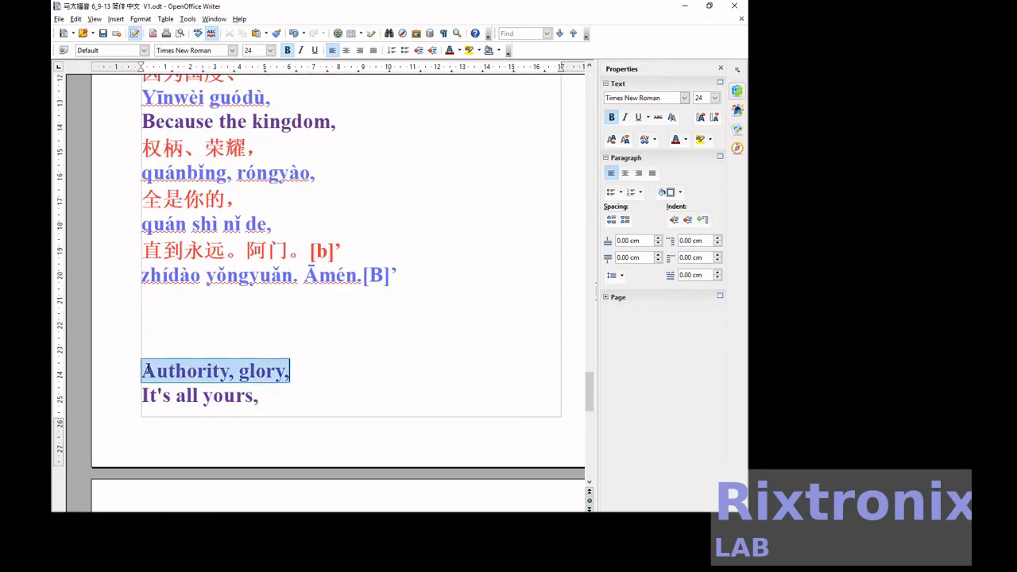
key("ctrl+x")
key("Up")
key("Up")
key("Up")
key("Up")
key("Up")
key("Up")
key("Up")
key("Up")
key("End")
key("Return")
key("ctrl+v")
Move "It's all yours," from the top of page 6 to a new line directly below "quán shì nǐ de," on page 5.
key("Down")
key("Down")
key("Down")
key("Down")
key("Down")
key("Down")
key("Down")
key("Down")
key("Down")
key("Down")
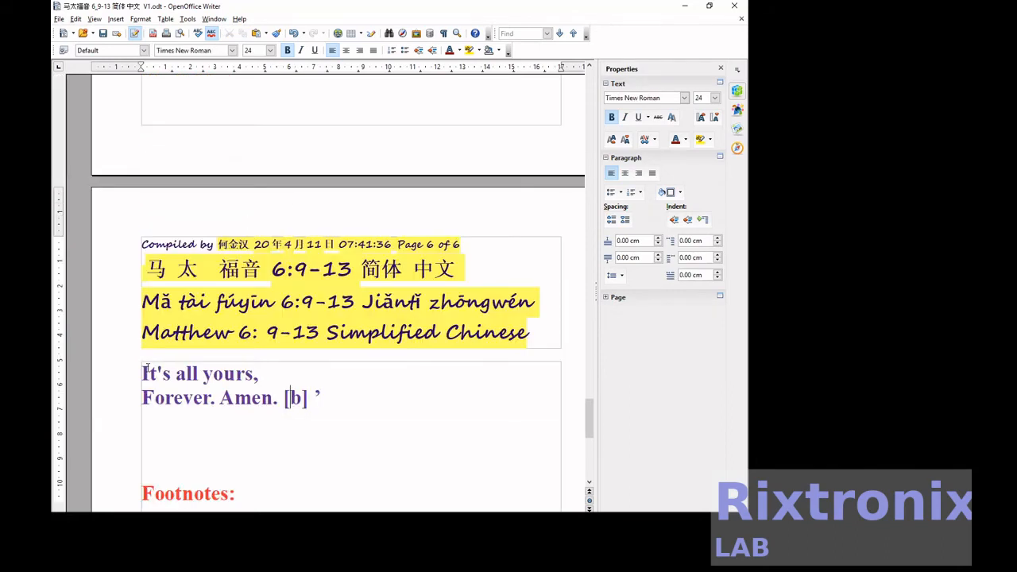
key("shift+Home")
key("ctrl+x")
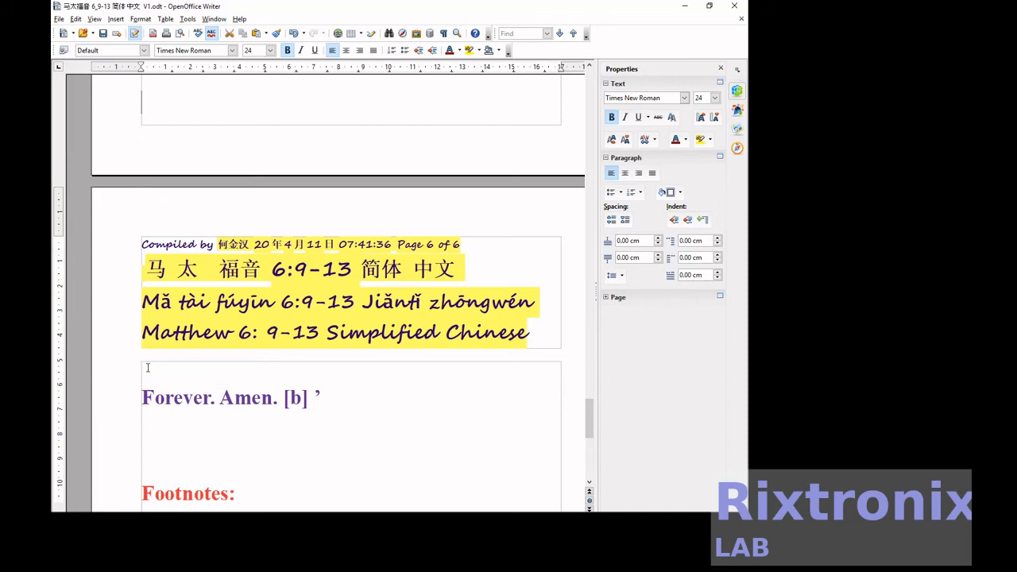
key("Up")
key("Up")
key("Up")
key("Up")
key("Up")
key("Up")
key("Up")
key("Up")
key("Down")
key("End")
key("Return")
key("ctrl+v")
Move "Forever. Amen. [b] ’" from page 6 to directly below "zhídào yǒngyuǎn. Āmén.[B]’" at the end of verse 13.
key("Down")
key("Down")
key("Down")
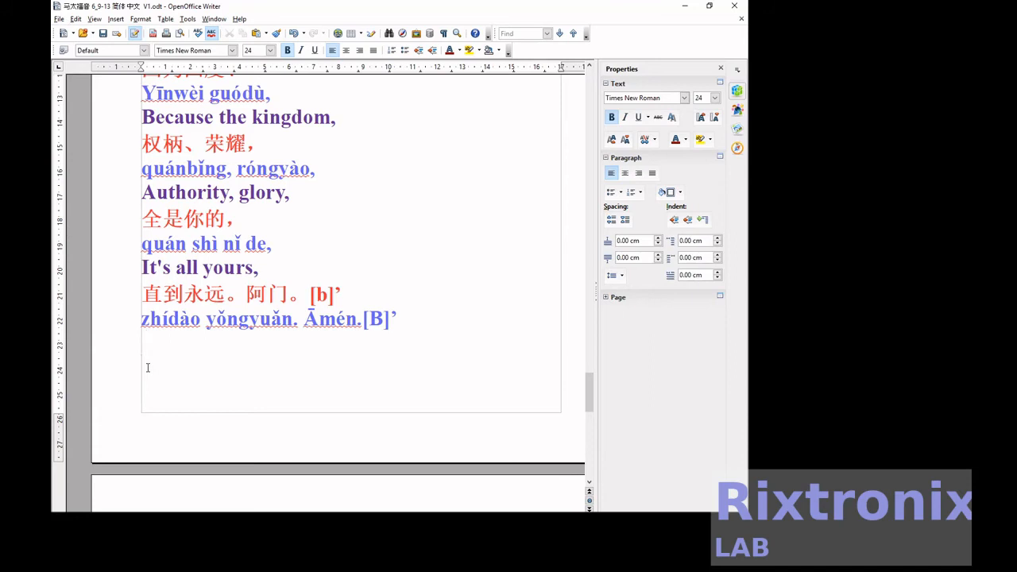
key("Down")
key("Down")
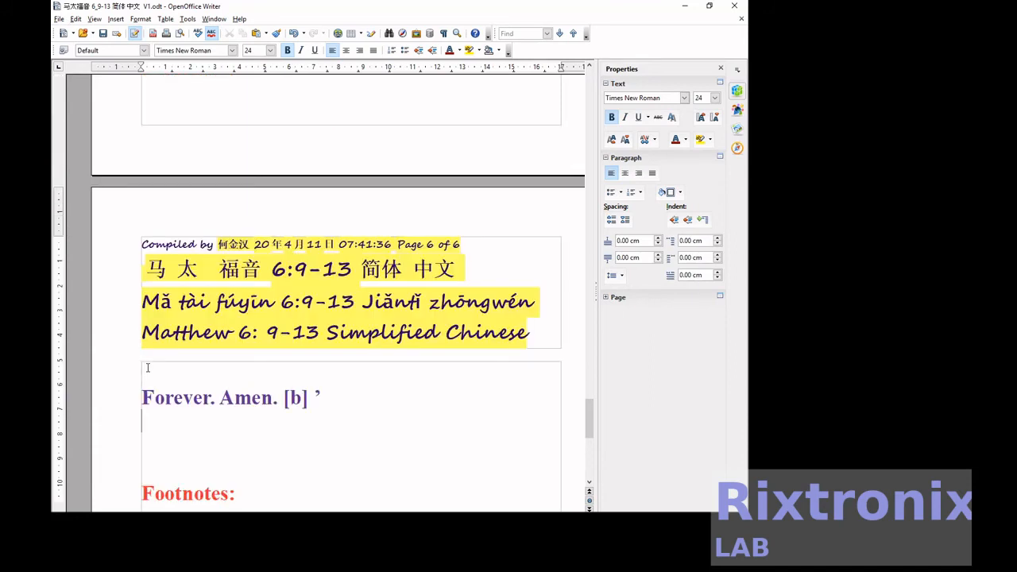
key("shift+End")
key("ctrl+x")
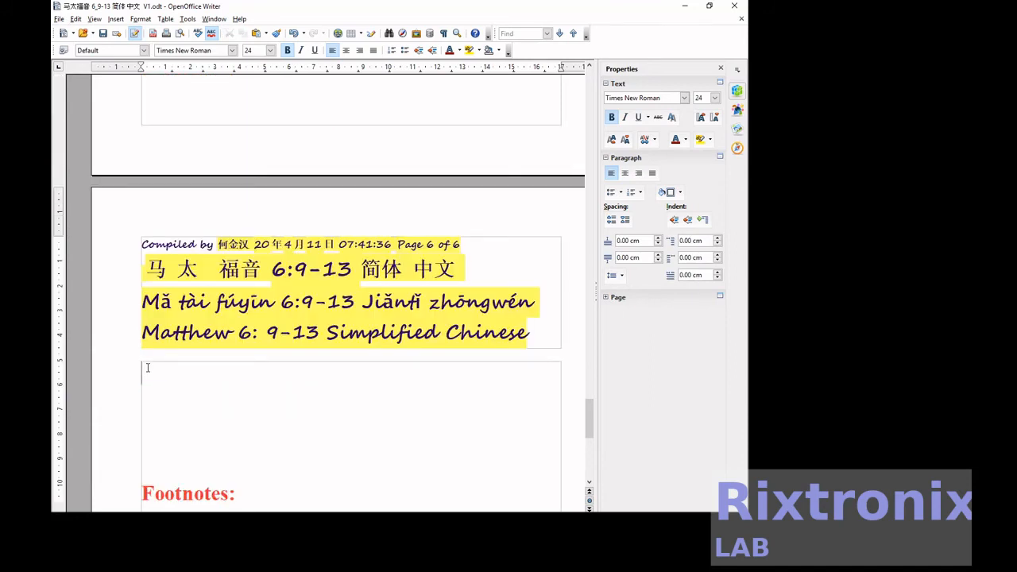
key("Up")
key("Up")
key("Up")
key("Up")
key("Up")
key("Up")
key("Down")
key("Down")
key("Down")
key("Down")
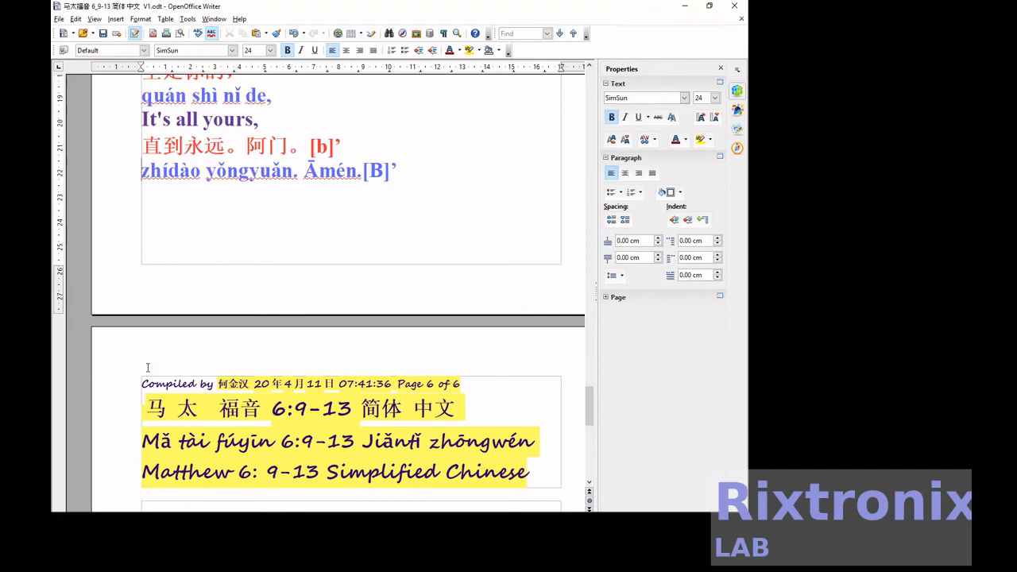
key("ctrl+v")
key("Down")
key("Down")
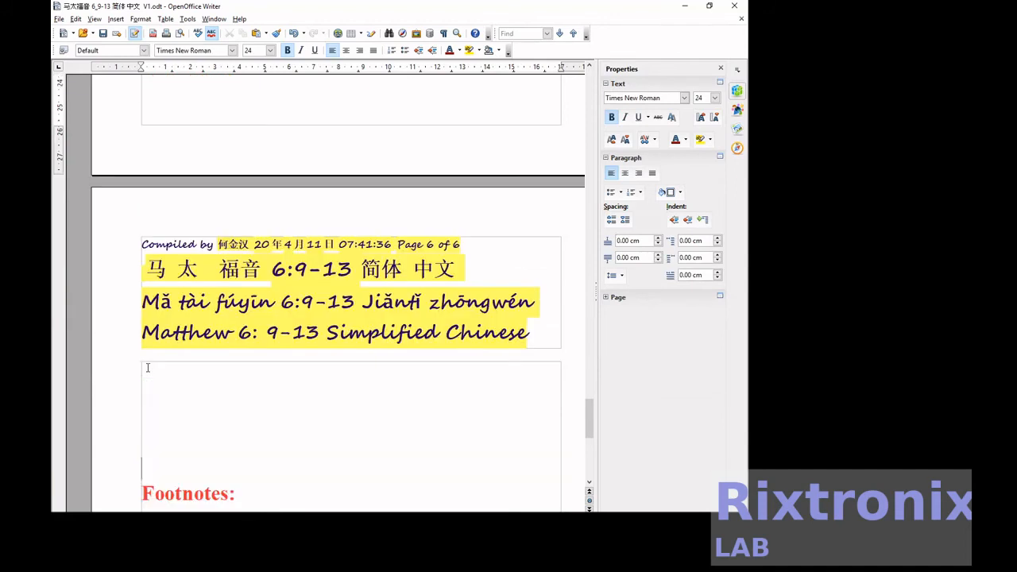
Delete the empty lines above "Footnotes:" so the heading starts the body text of page 6.
key("Up")
key("Up")
key("Up")
key("Up")
key("shift+Down")
key("shift+Down")
key("shift+Down")
key("shift+Down")
key("shift+Down")
key("shift+Down")
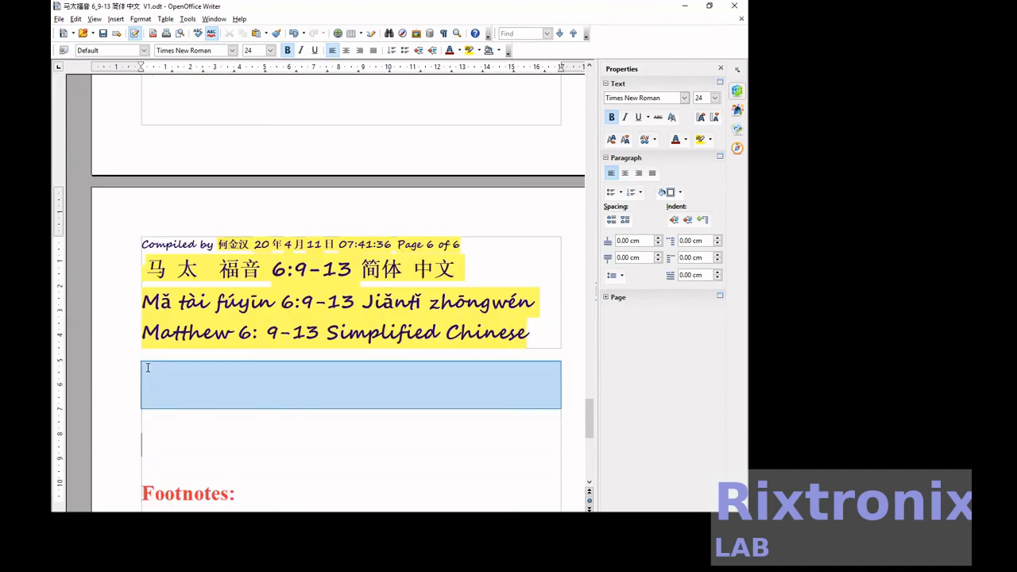
key("shift+Home")
key("Delete")
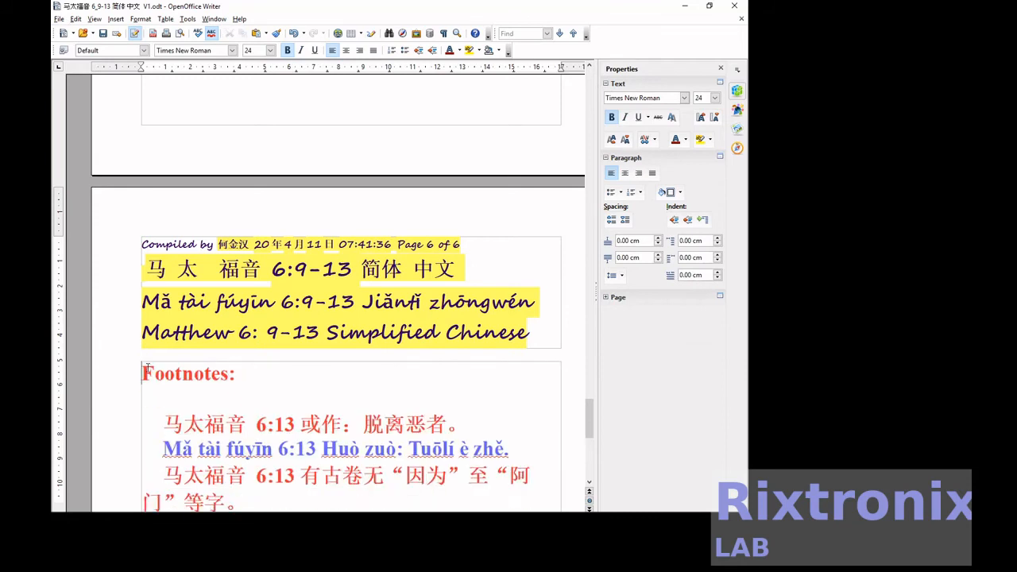
Review the arranged verses back to page 1 and save the document.
scroll(206, 347, "up", 15)
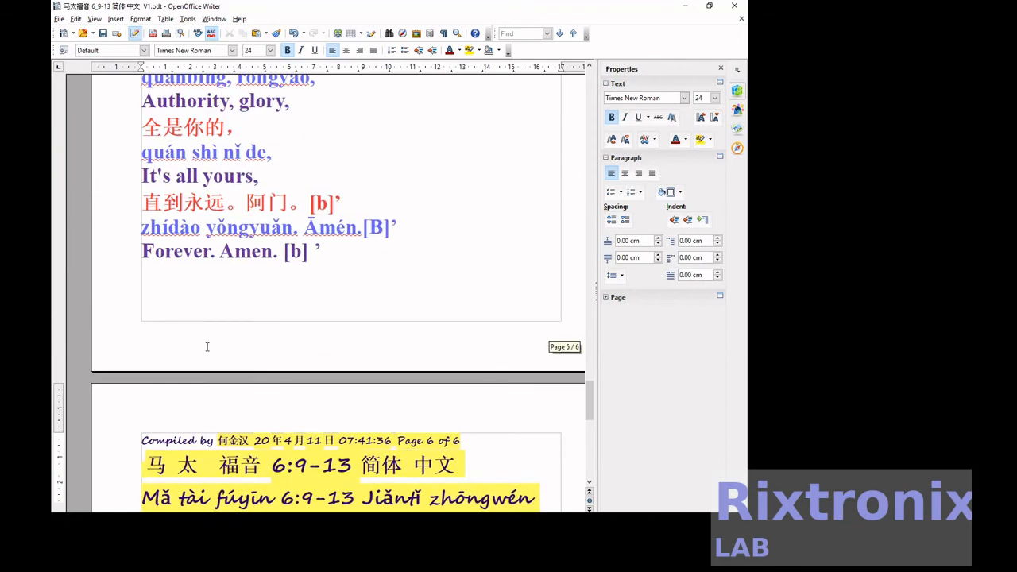
scroll(206, 347, "up", 20)
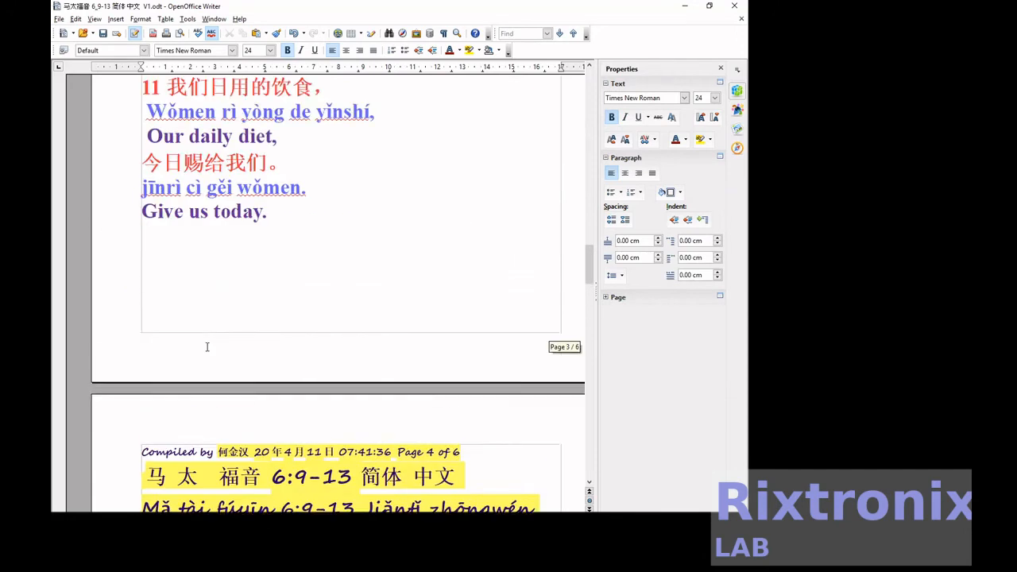
scroll(207, 348, "up", 18)
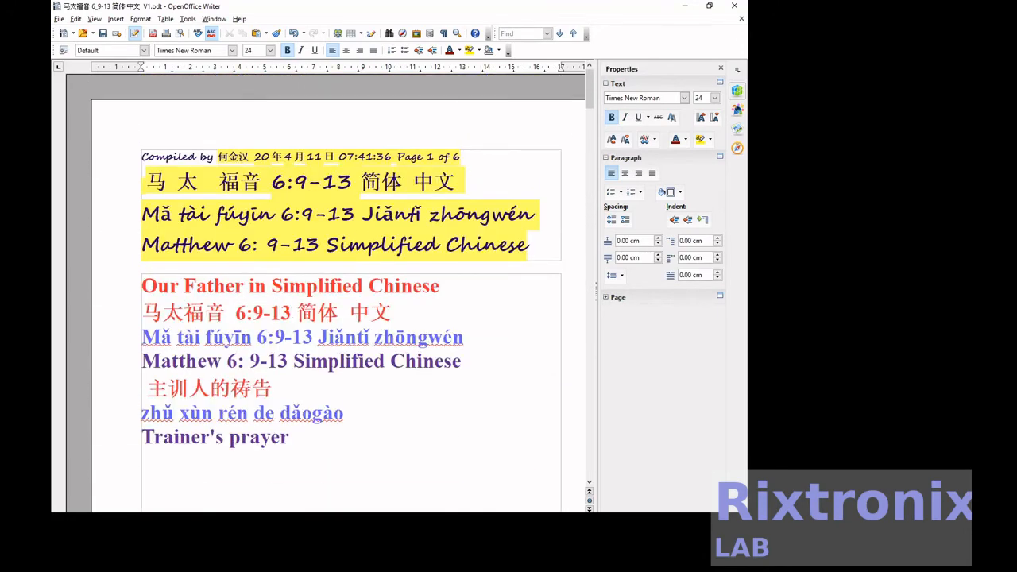
left_click(102, 33)
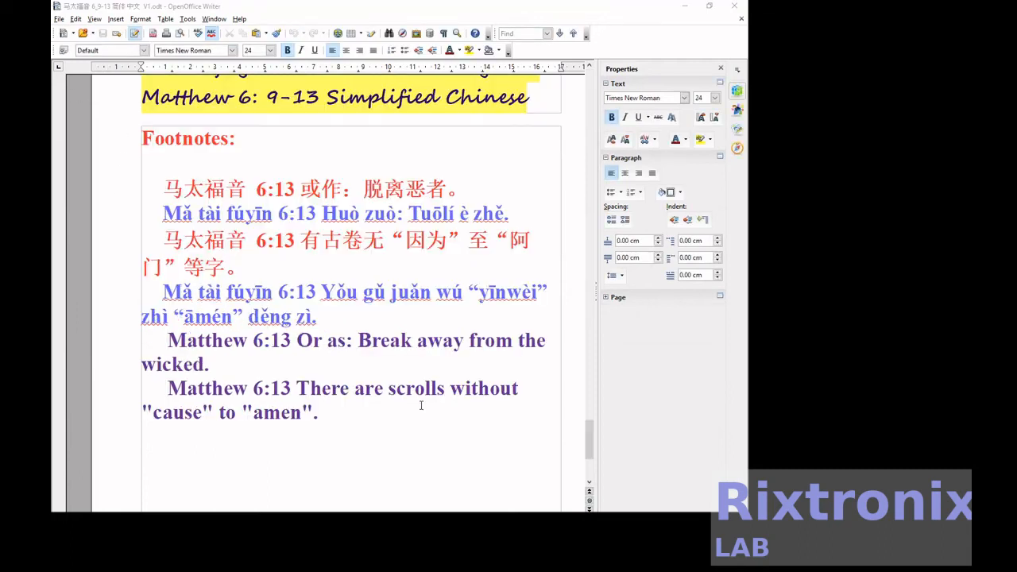
Move the footnote "Matthew 6:13 Or as: Break away from the wicked." directly below "Mǎ tài fúyīn 6:13 Huò zuò: Tuōlí è zhě.".
left_click(328, 341)
key("Home")
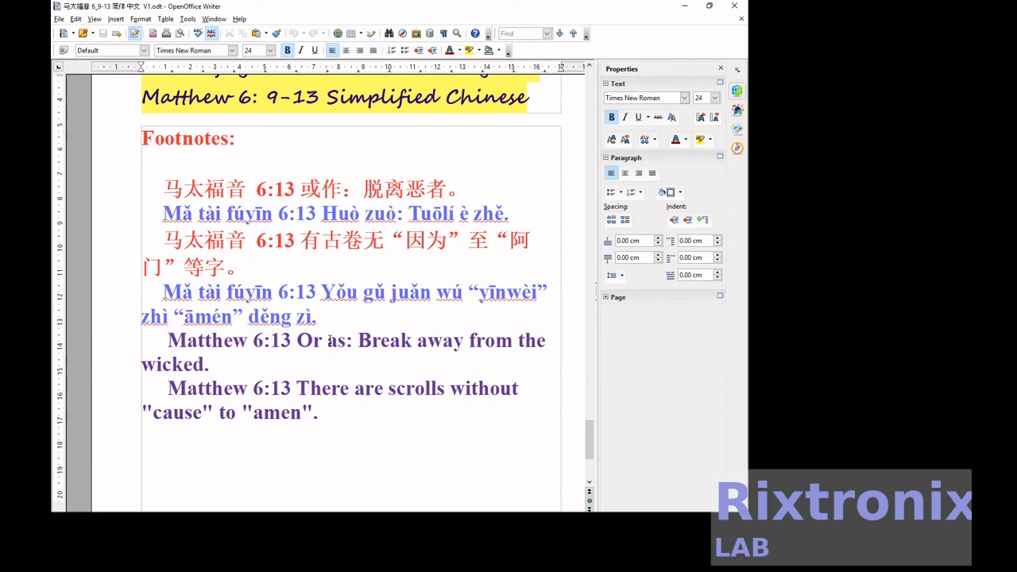
key("shift+End")
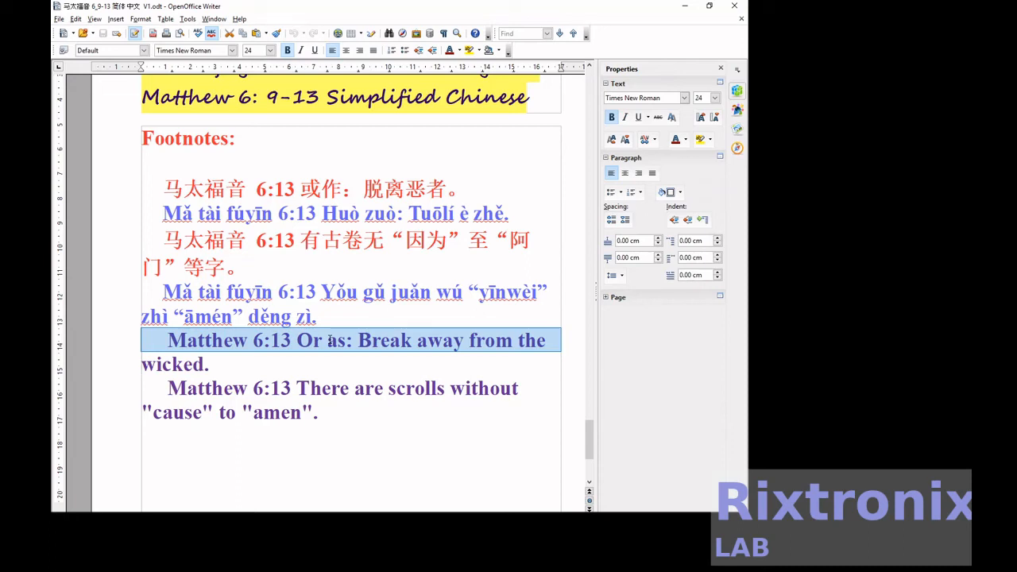
key("shift+Down")
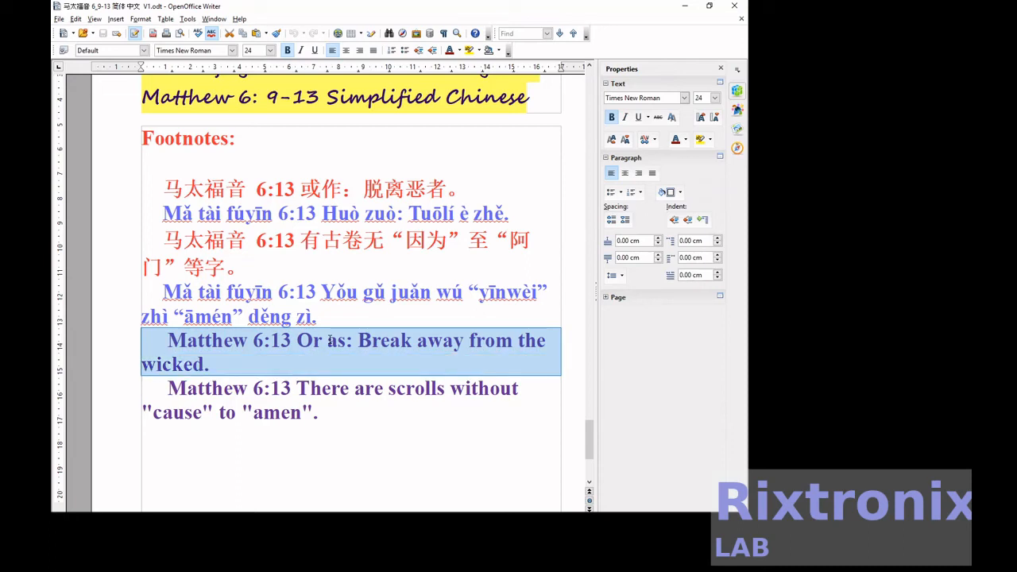
key("Delete")
key("Up")
key("Up")
key("Up")
key("Up")
key("Up")
key("End")
key("Return")
key("ctrl+v")
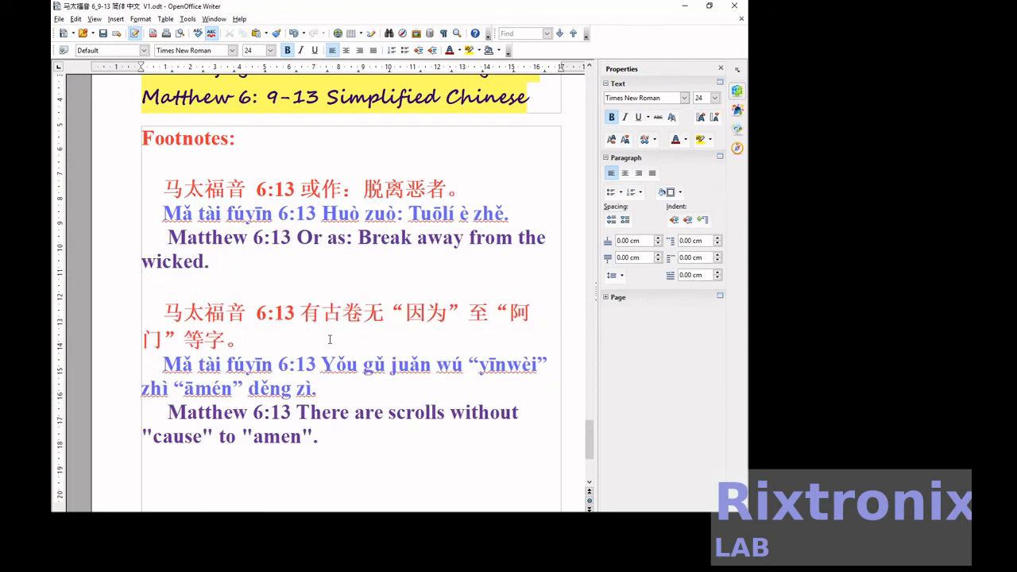
Check the regrouped footnotes on page 6 and save the document.
key("Down")
key("Down")
key("Down")
key("Down")
key("Down")
key("Up")
key("Up")
key("Up")
key("Up")
key("Up")
scroll(354, 293, "up", 3)
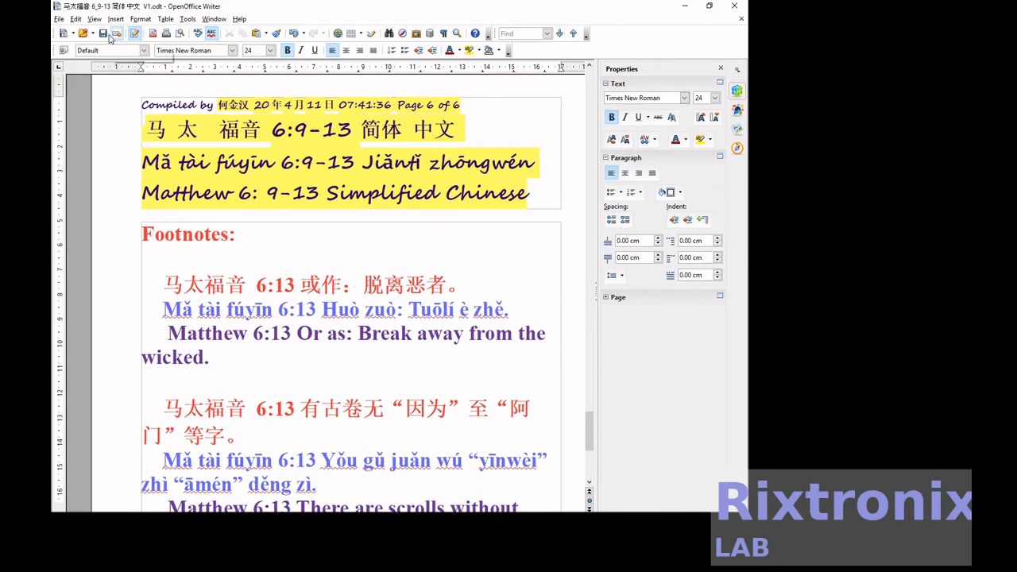
left_click(134, 34)
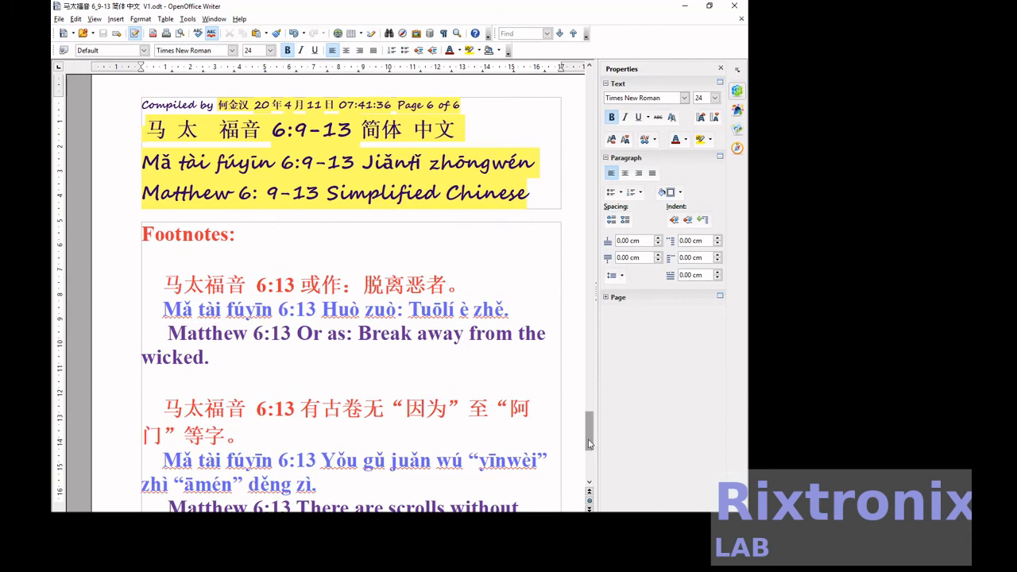
Insert spaces in the red Chinese title on page 1 so it reads "马 太 福音", matching the pinyin words below.
left_click_drag(592, 441, 591, 87)
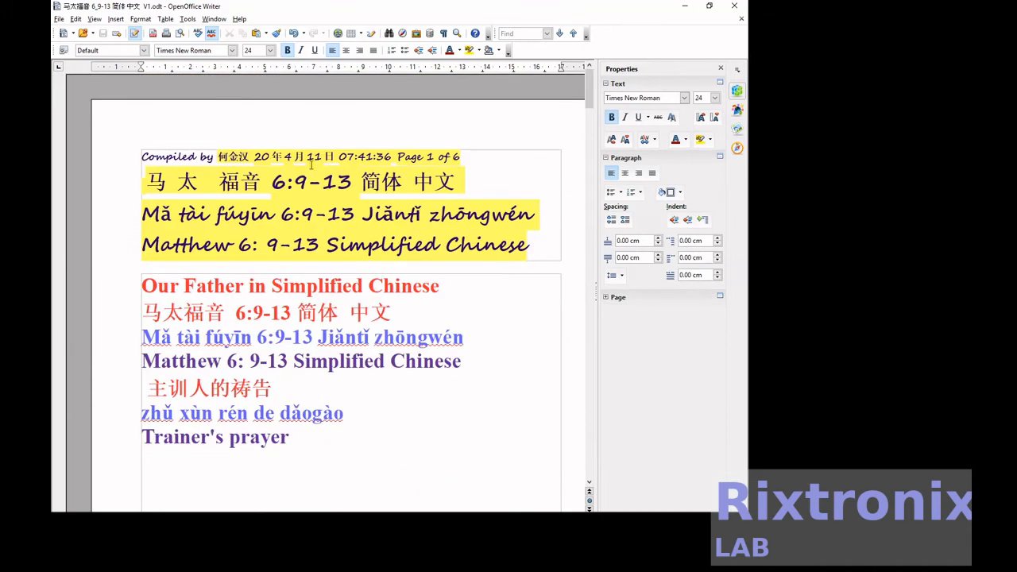
scroll(283, 266, "down", 2)
left_click(183, 246)
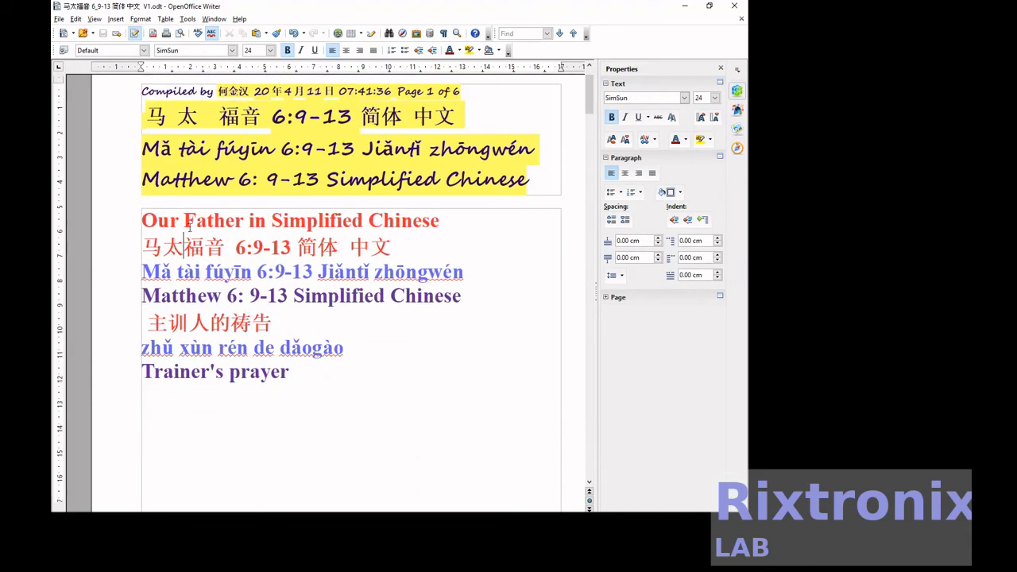
key("Right")
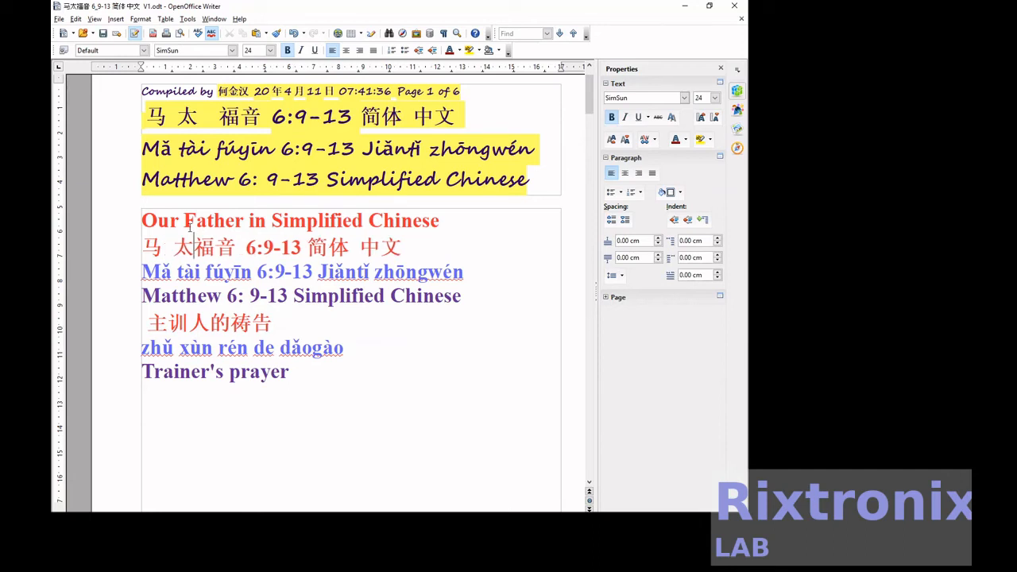
key("Right")
Space out the red subtitle on page 1 as "主训 人的 祷告" to line up with its pinyin.
key("Down")
key("Left")
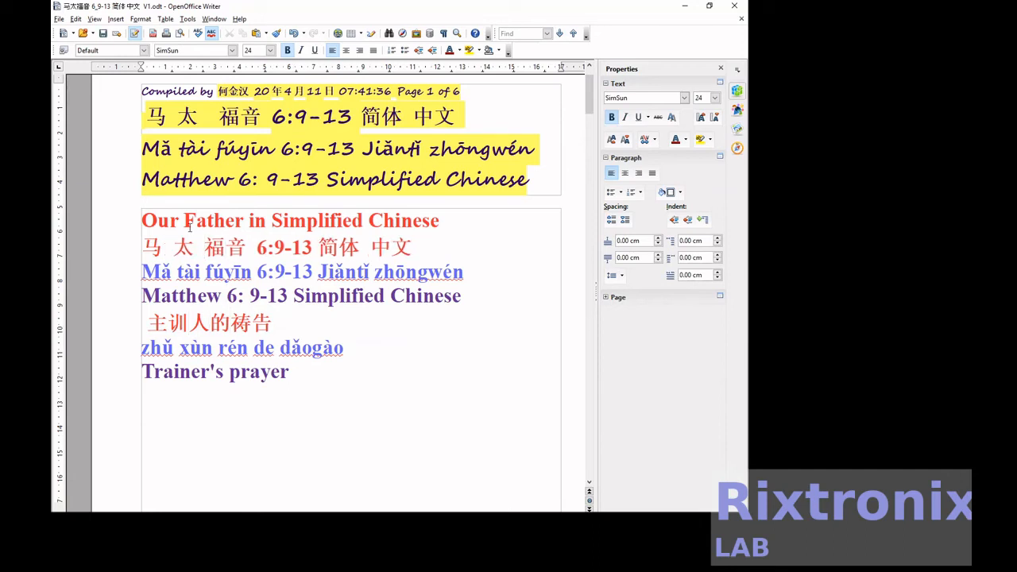
key("Right")
Space out the verse 9 line as "你们 祷告 要 这样 说：" above "nǐmen dǎogào yào zhèyàng shuō:".
scroll(189, 227, "down", 5)
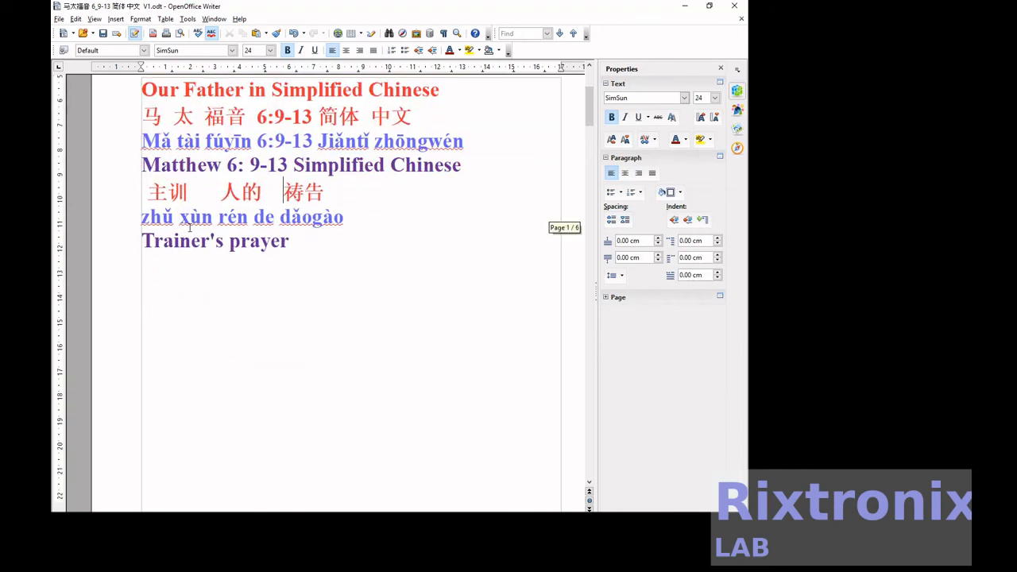
scroll(189, 227, "down", 10)
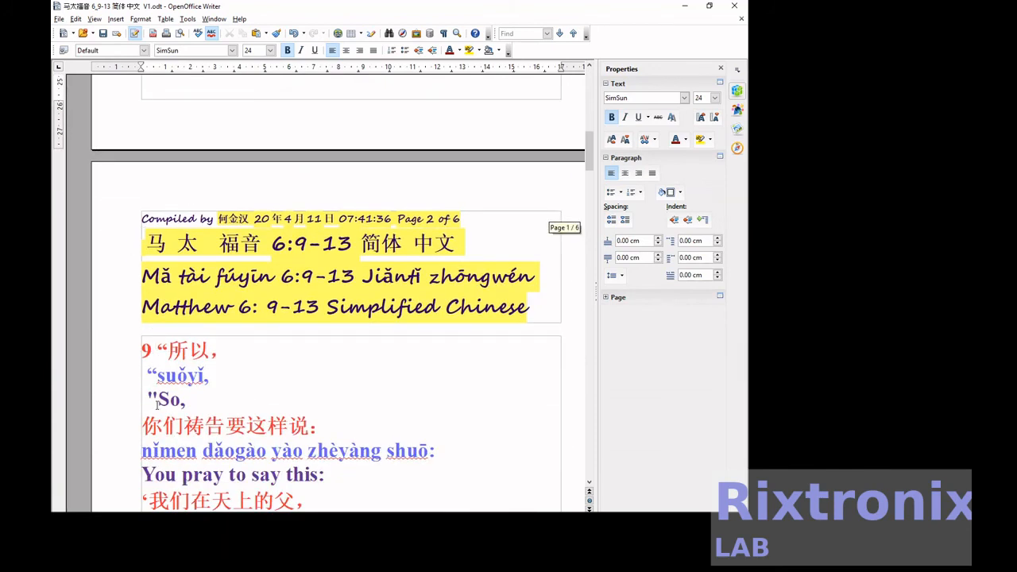
left_click(162, 427)
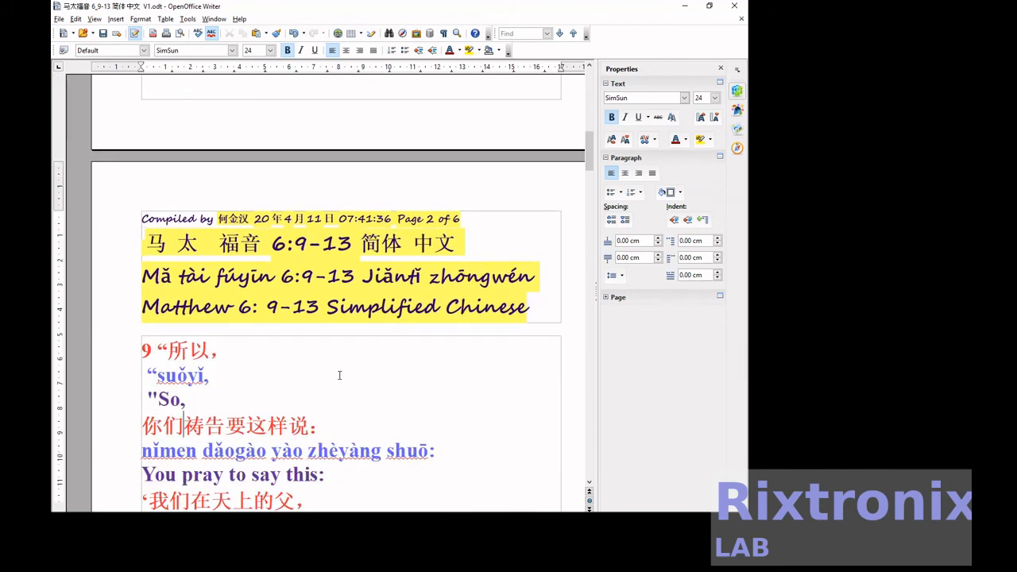
key("Right")
key("Right")
key("Right")
key("Left")
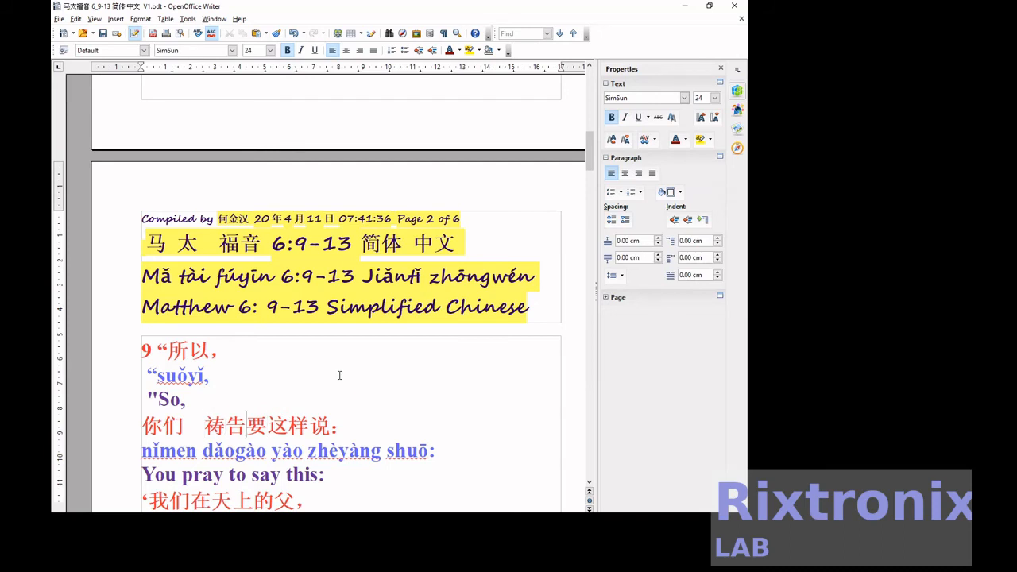
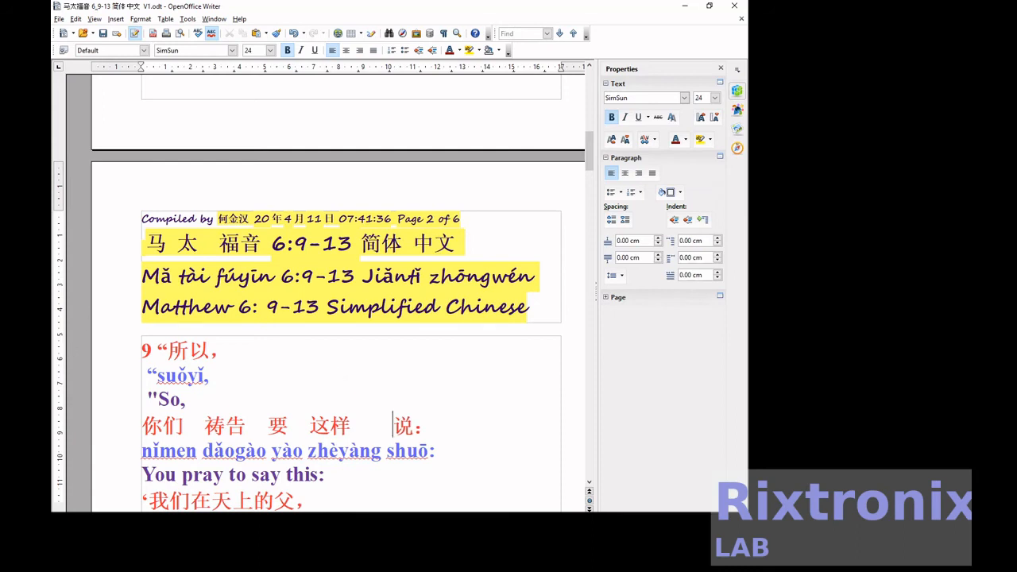
Space out the verse 9 line as "‘我们 在 天 上 的父，" above "‘Wǒmen zài tiānshàng de fù,".
scroll(337, 302, "down", 3)
left_click(193, 400)
left_click(250, 399)
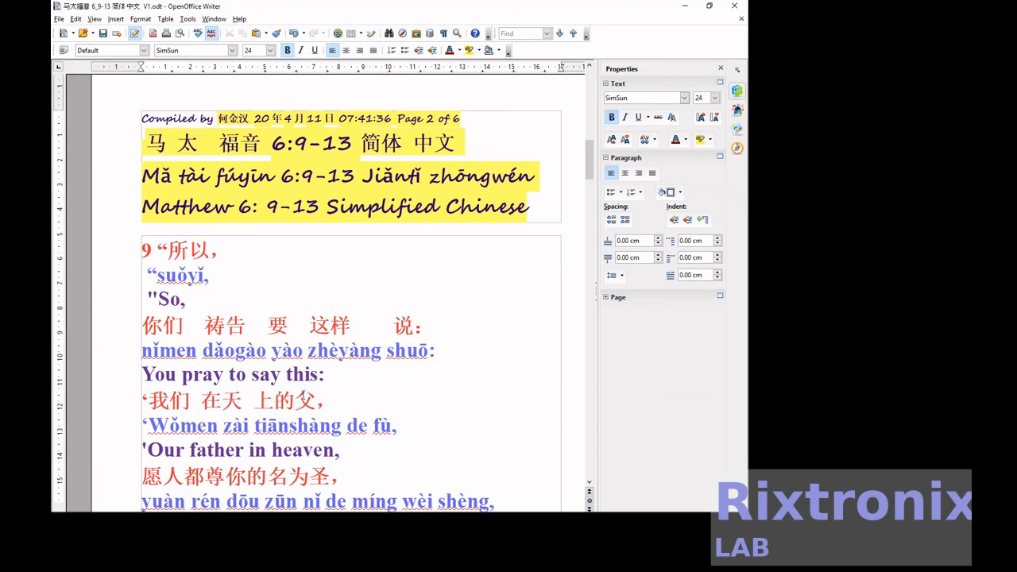
key("Right")
left_click(223, 400)
key("Left")
key("Right")
left_click(319, 400)
scroll(321, 399, "down", 3)
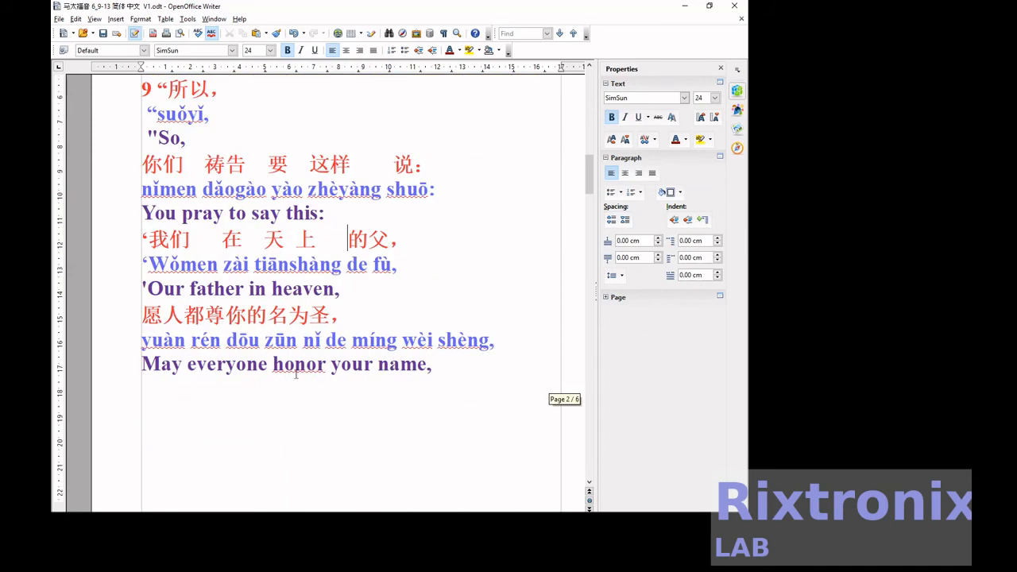
Space out the last verse 9 line as "愿 人 都 尊 你的 名 为圣，" to match its pinyin, and save the document.
left_click(164, 315)
left_click(219, 314)
left_click(240, 311)
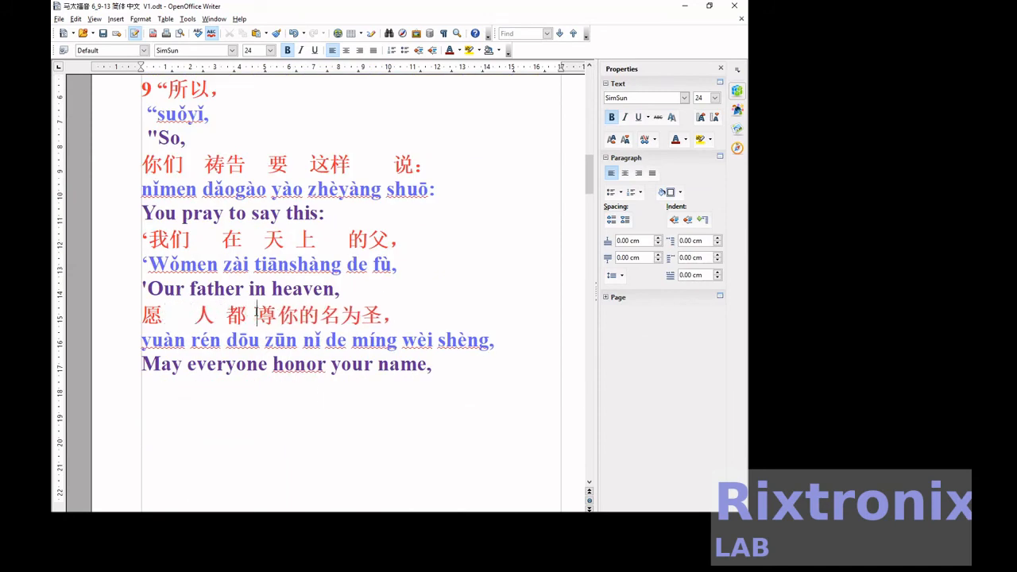
left_click(286, 315)
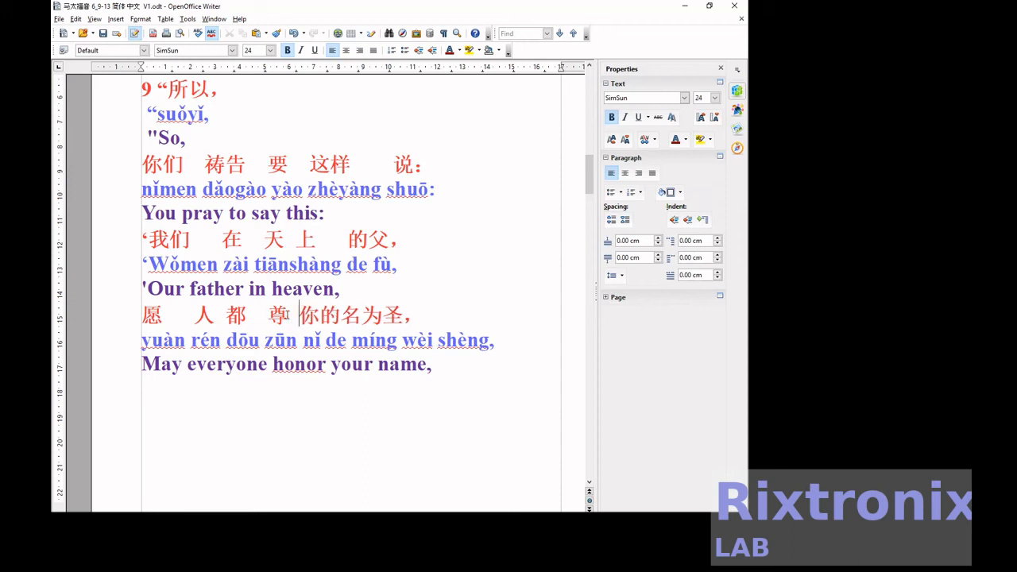
left_click(341, 315)
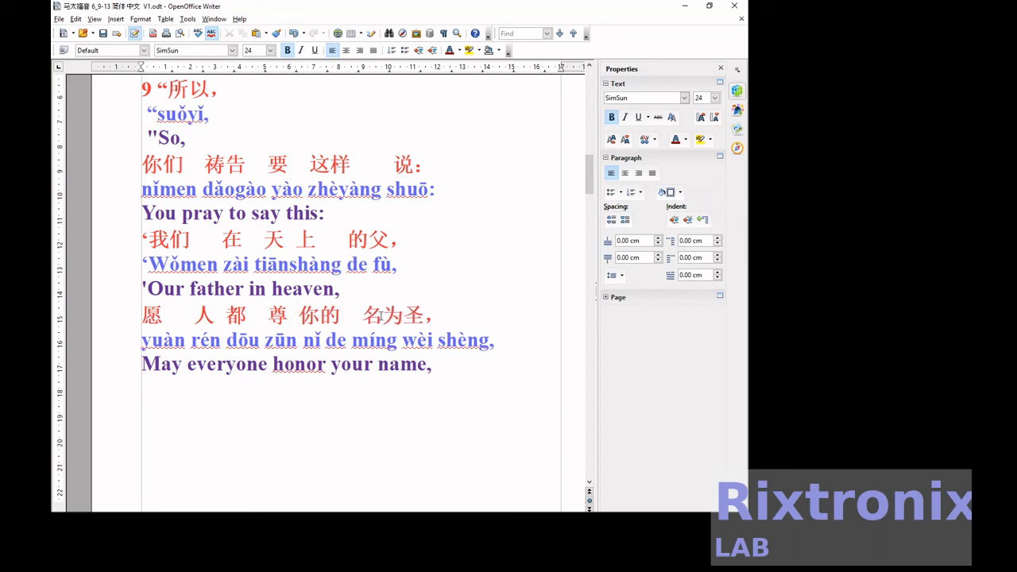
left_click(382, 315)
scroll(389, 314, "down", 10)
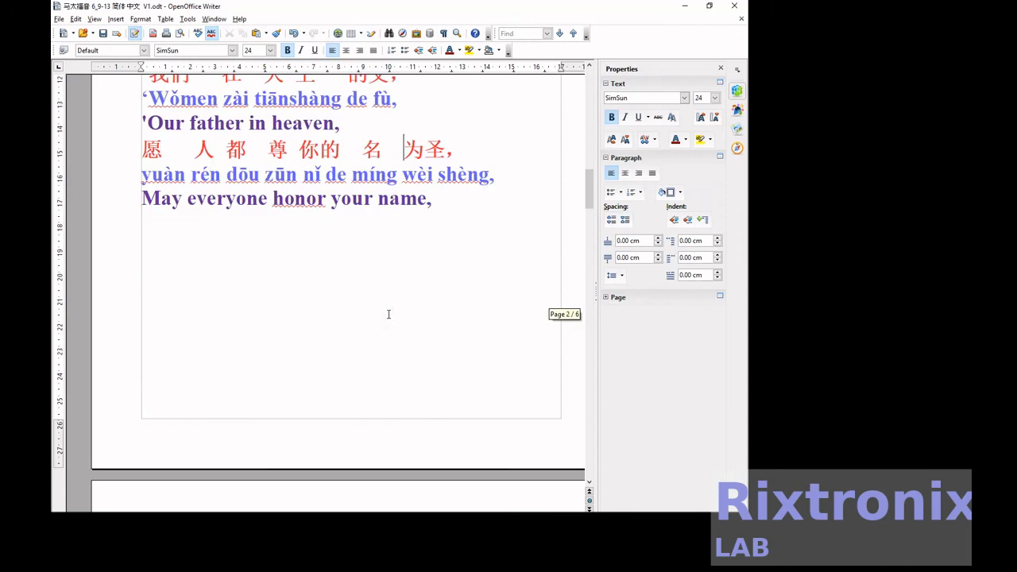
left_click(102, 35)
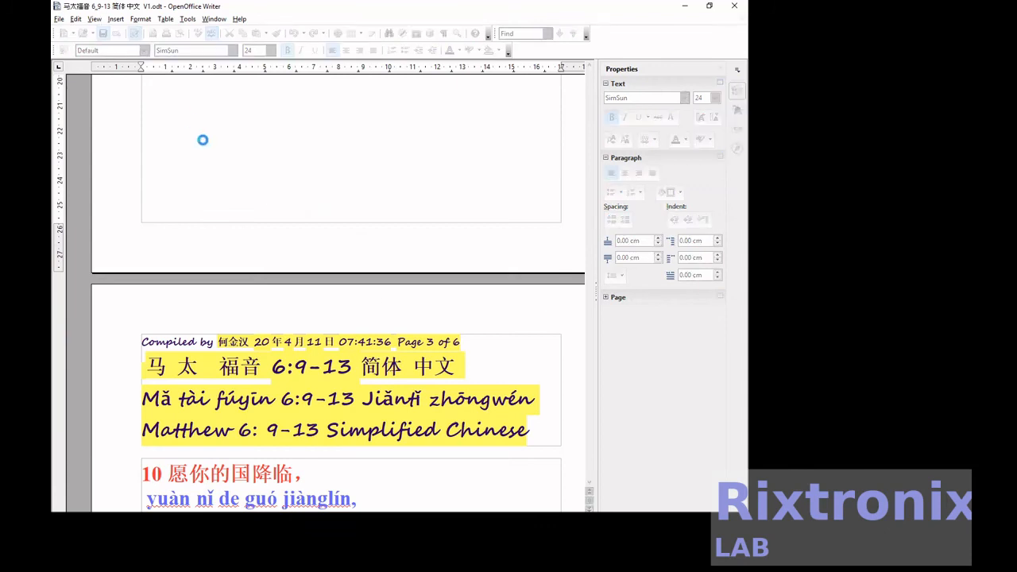
Space out the first line of verse 10 as "愿你 的国 降临，" above "yuàn nǐ de guó jiànglín,".
scroll(214, 154, "down", 5)
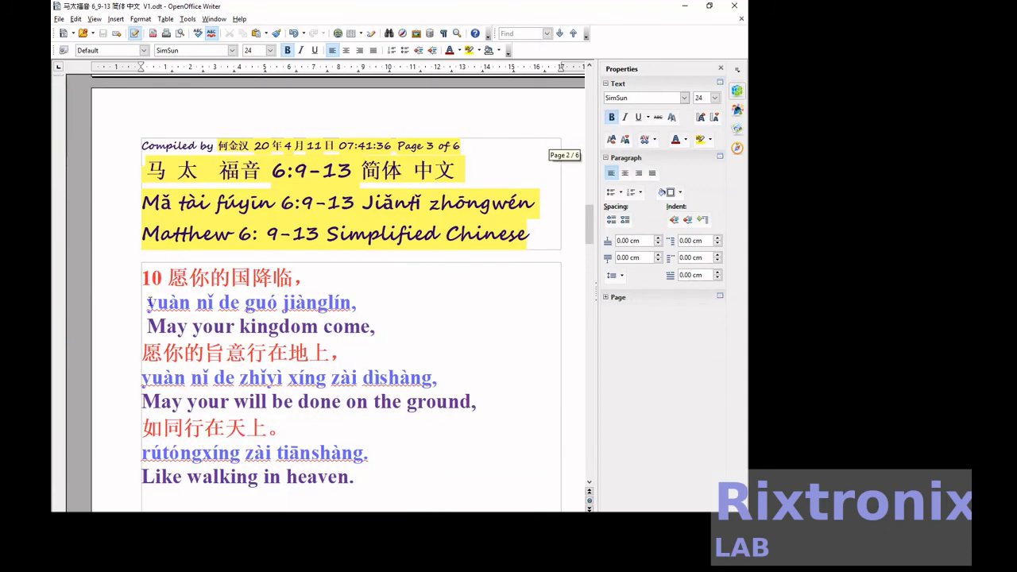
left_click(209, 276)
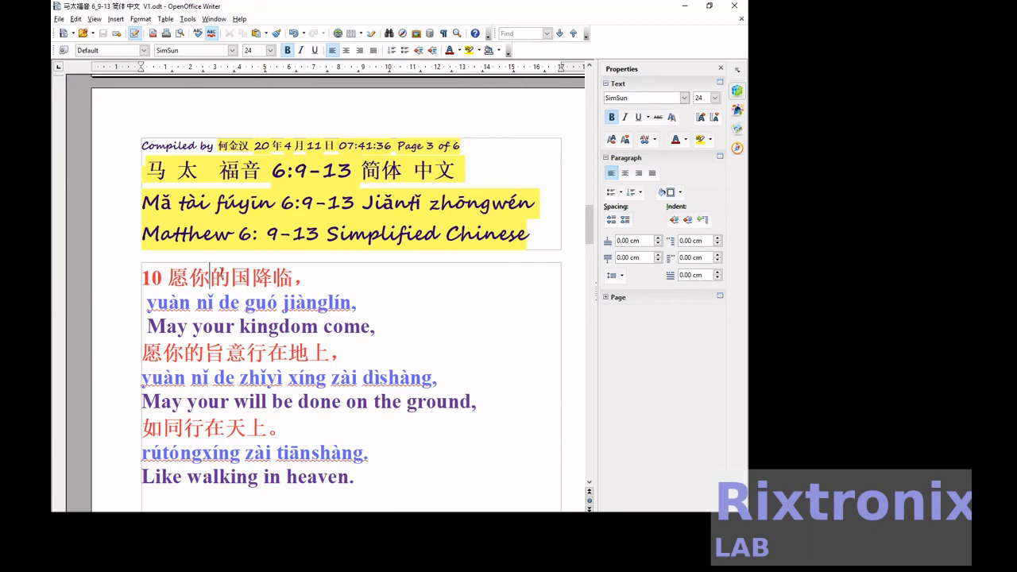
left_click(263, 276)
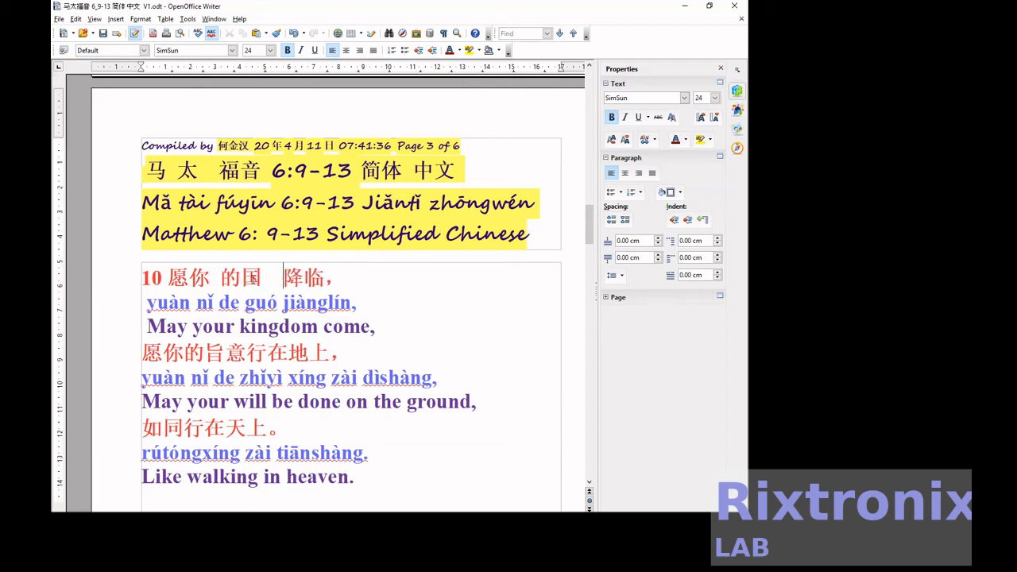
Space out the second line of verse 10 as "愿 你的 旨意行 在 地上，", keeping 旨意 together above "zhǐyì".
scroll(193, 242, "down", 3)
left_click(162, 221)
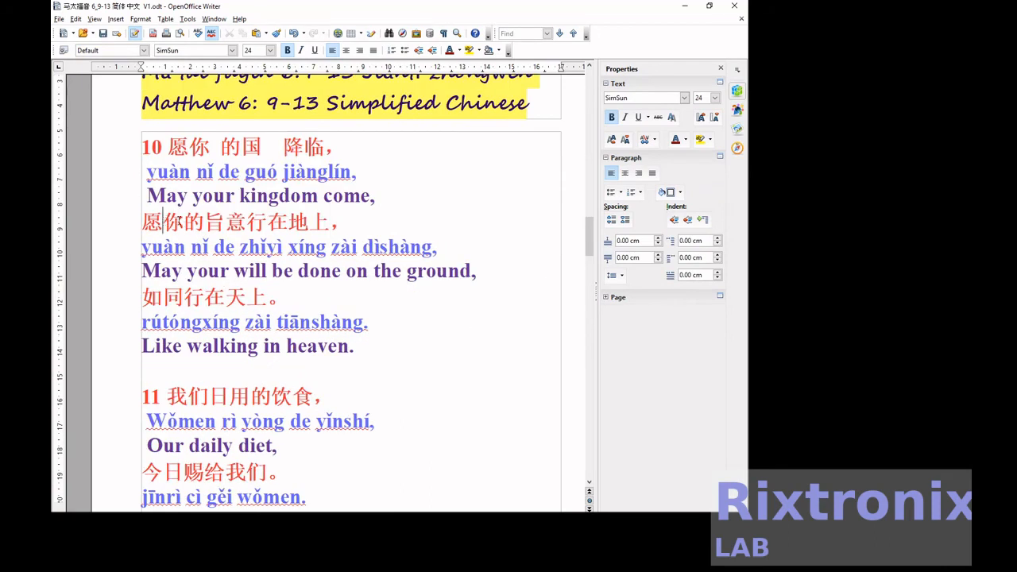
left_click(237, 222)
left_click(269, 221)
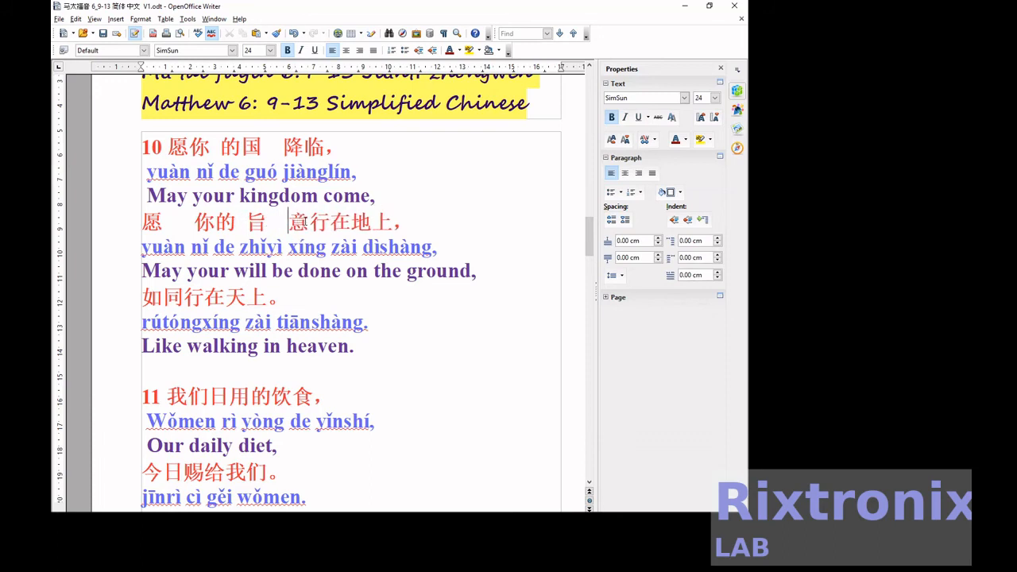
key("Delete")
key("Delete")
key("Delete")
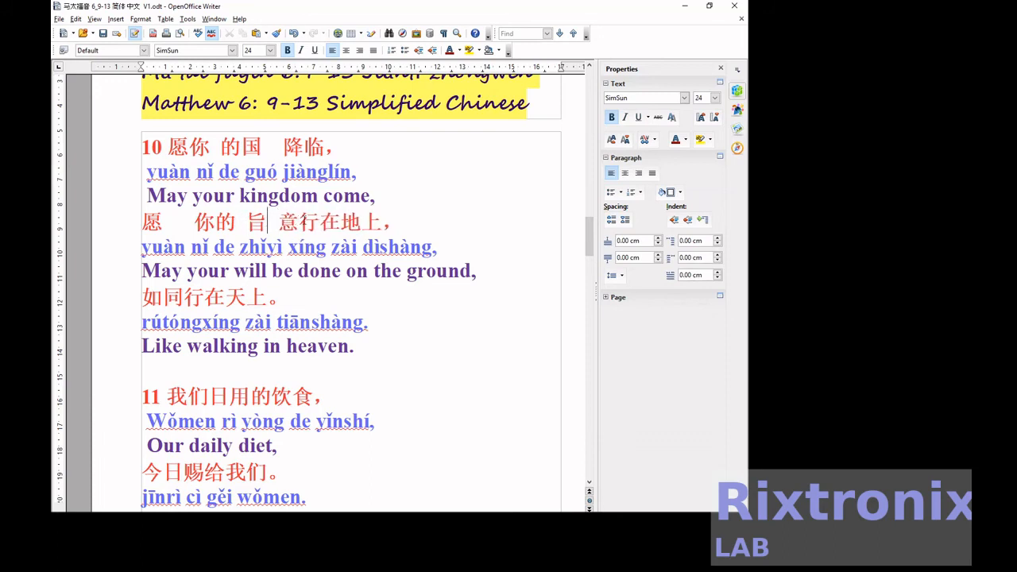
key("Right")
key("Right")
Space out the last verse 10 line as "如同 行 在 天上。" above "rútóngxíng zài tiānshàng.".
key("Down")
key("Left")
key("Left")
key("Left")
key("Left")
key("Left")
key("Left")
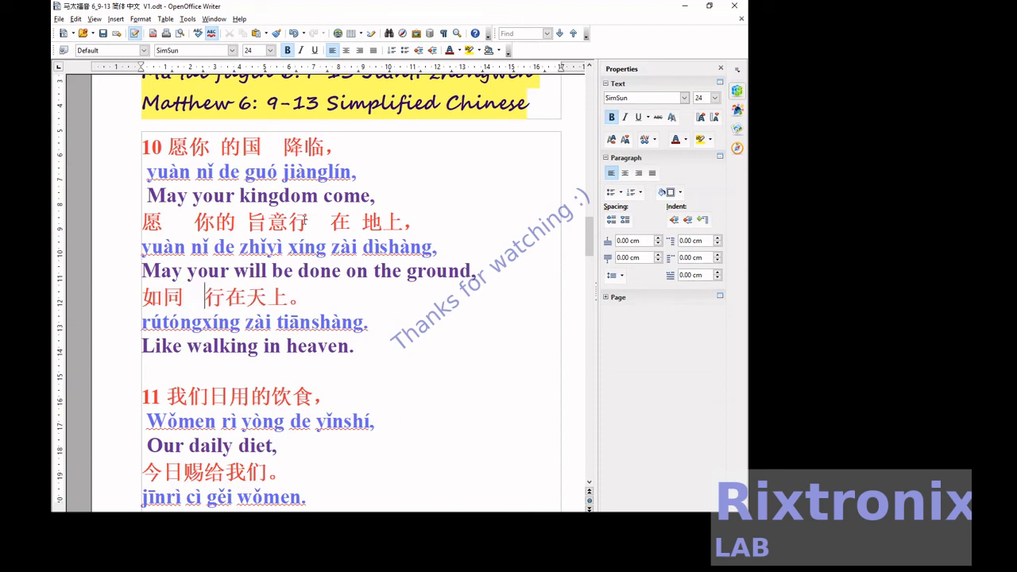
key("Right")
key("Right")
key("Left")
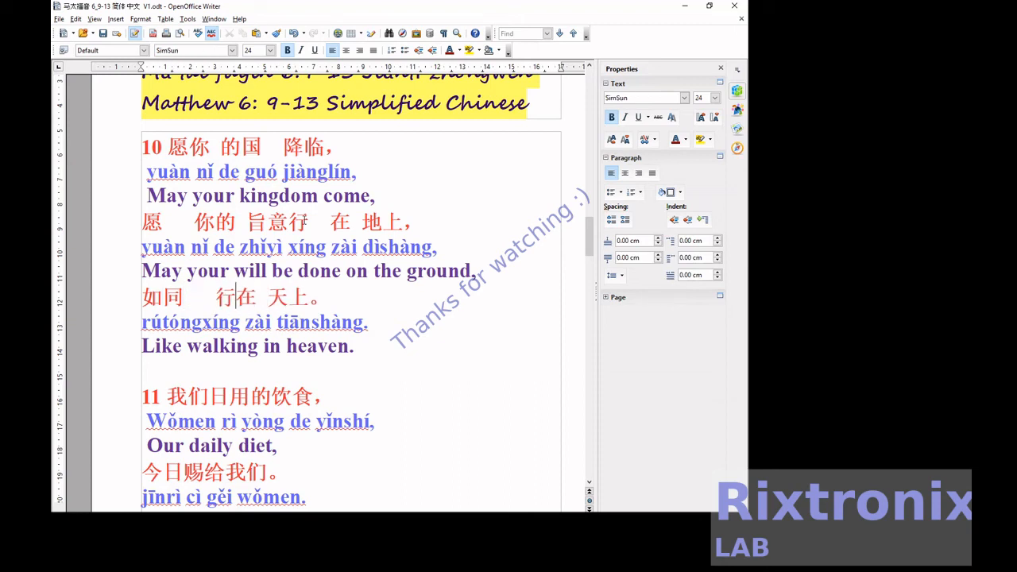
key("Right")
Space out the first line of verse 11 as "我们 日 用 的 饮食，" to match "Wǒmen rì yòng de yǐnshí,".
key("Down")
key("Down")
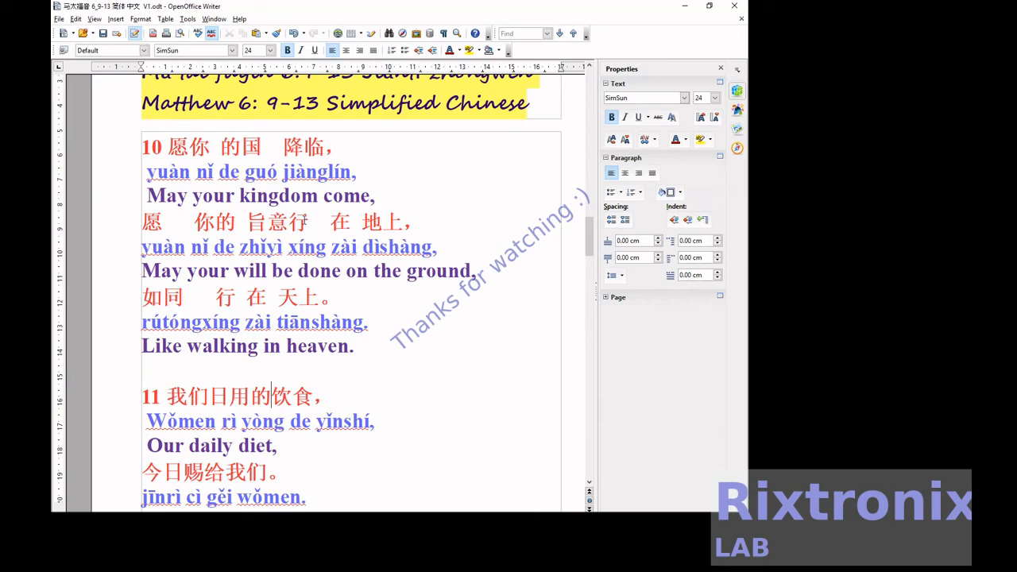
key("Left")
key("Left")
key("Left")
key("Left")
key("Right")
key("Right")
key("Right")
key("Right")
key("Right")
Space out the second line of verse 11 as "今日 赐给 我们。" above "jīnrì cì gěi wǒmen.".
key("Down")
key("Down")
key("Down")
key("Left")
key("Left")
key("Left")
key("Left")
key("Left")
key("Left")
key("Left")
key("Left")
key("Left")
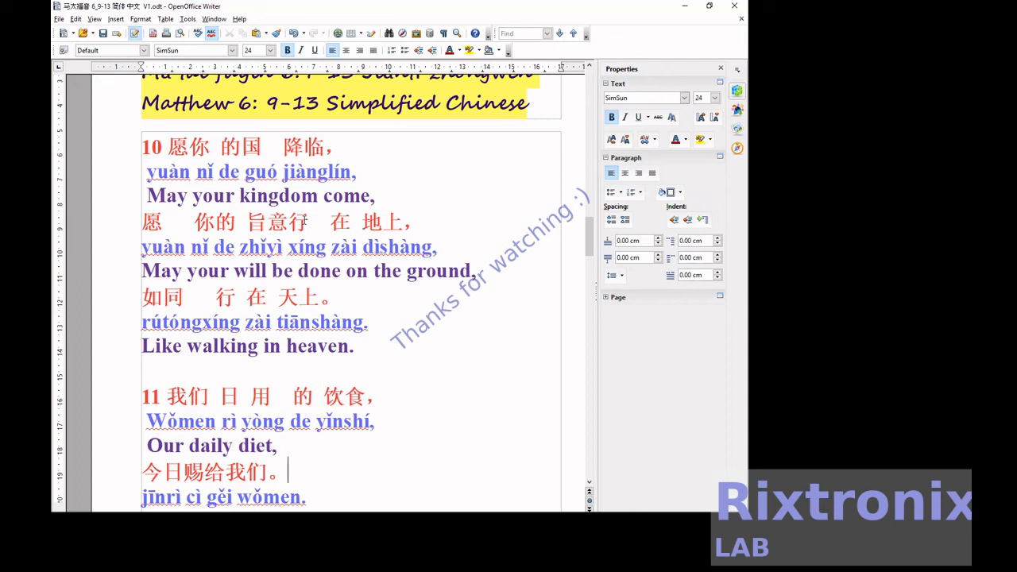
key("Right")
key("Right")
key("Right")
key("Right")
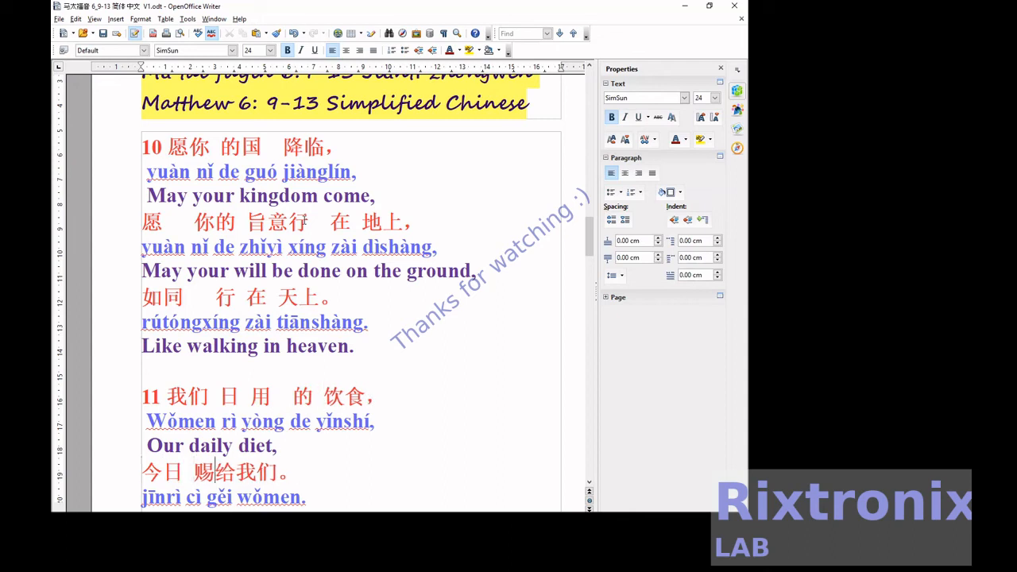
Space out the first line of verse 12 on page 4 as "免 我们 的债，" above "Miǎn wǒmen de zhài,".
key("Down")
key("Down")
key("Down")
key("Down")
key("Down")
key("Down")
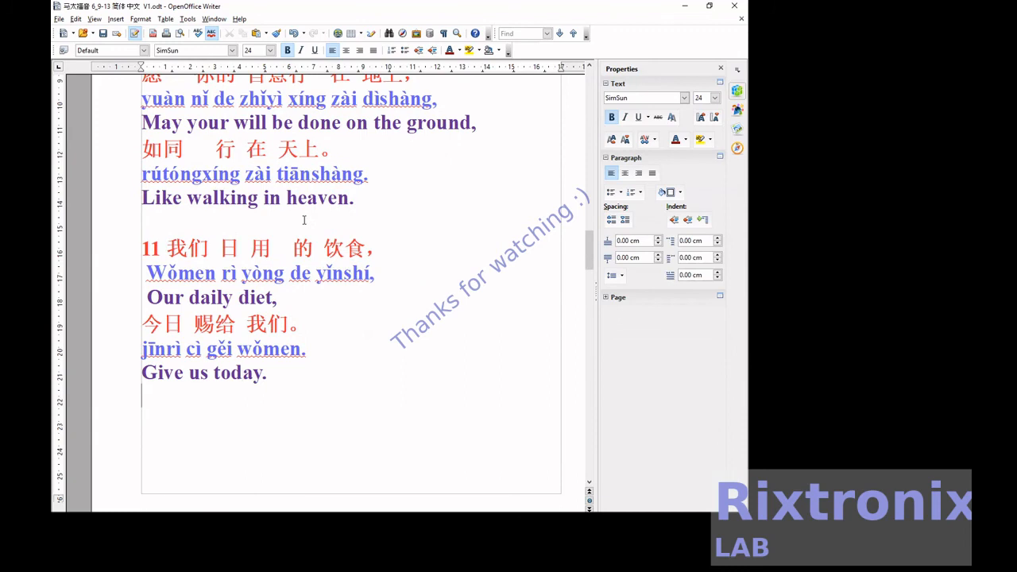
key("Down")
key("Down")
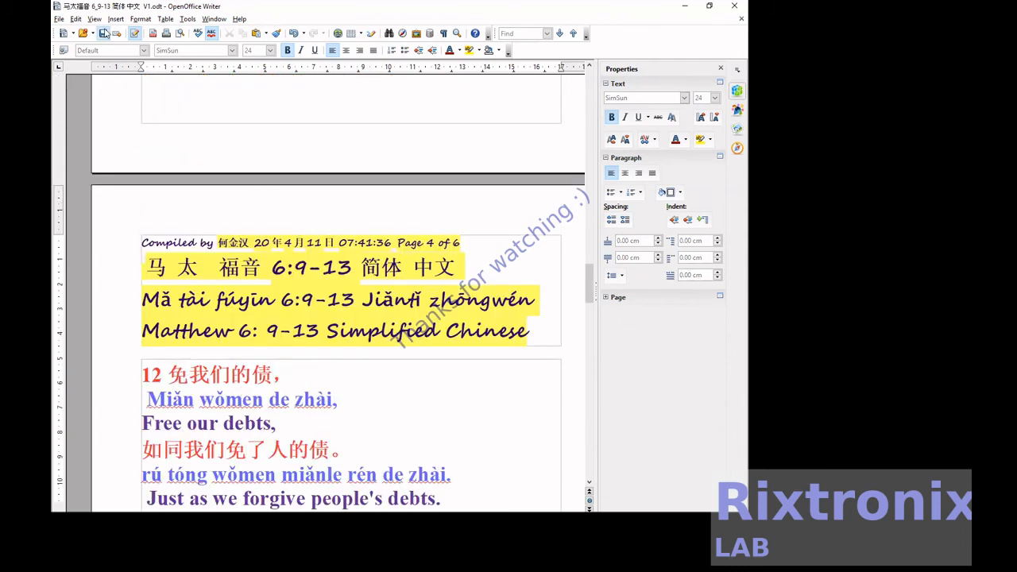
scroll(252, 323, "down", 1)
scroll(252, 322, "down", 3)
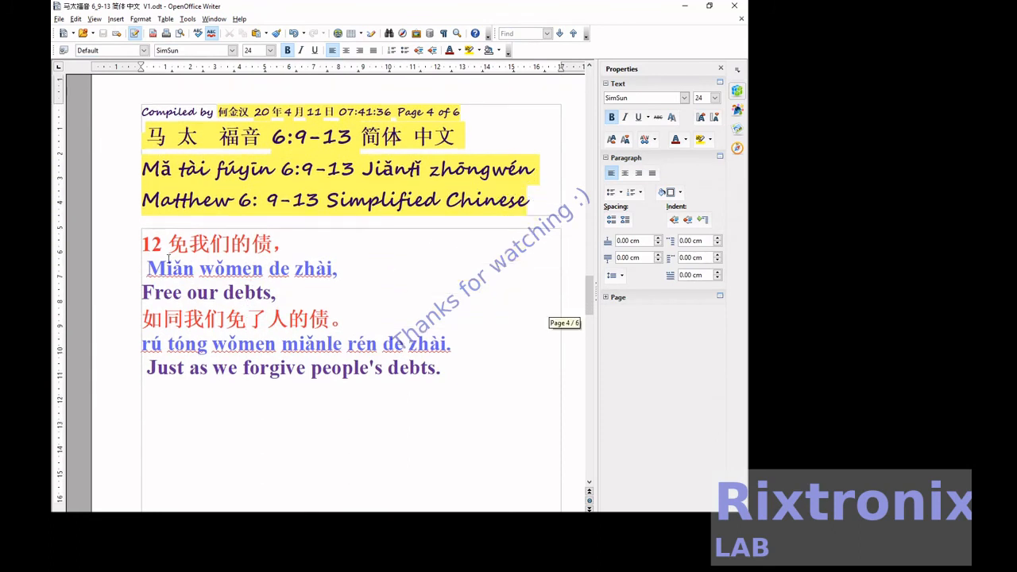
left_click(208, 240)
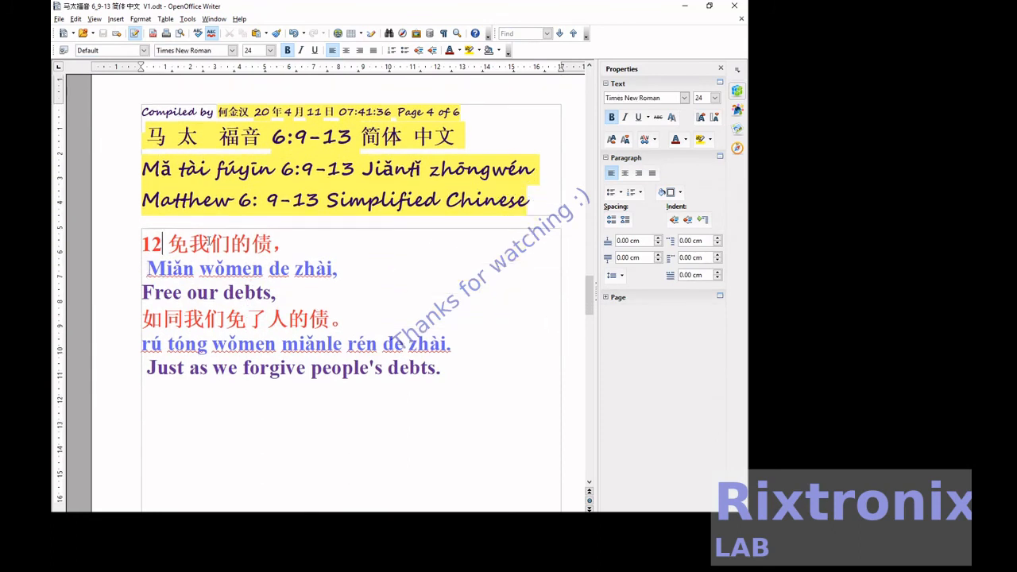
key("Right")
key("Right")
key("Right")
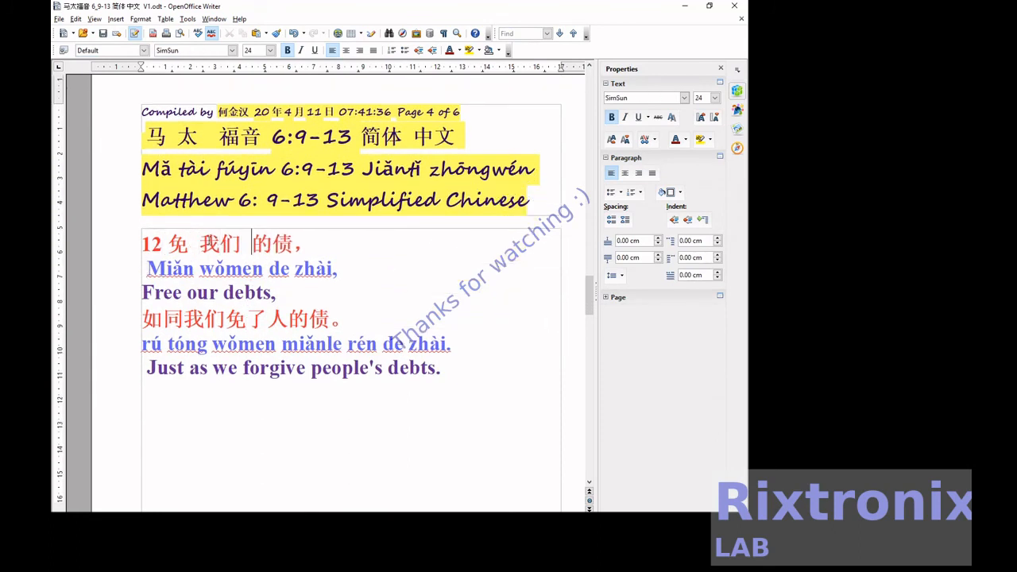
Space out the second line of verse 12 as "如同 我们 免了 人 的 债。" to match its pinyin.
key("Down")
key("Left")
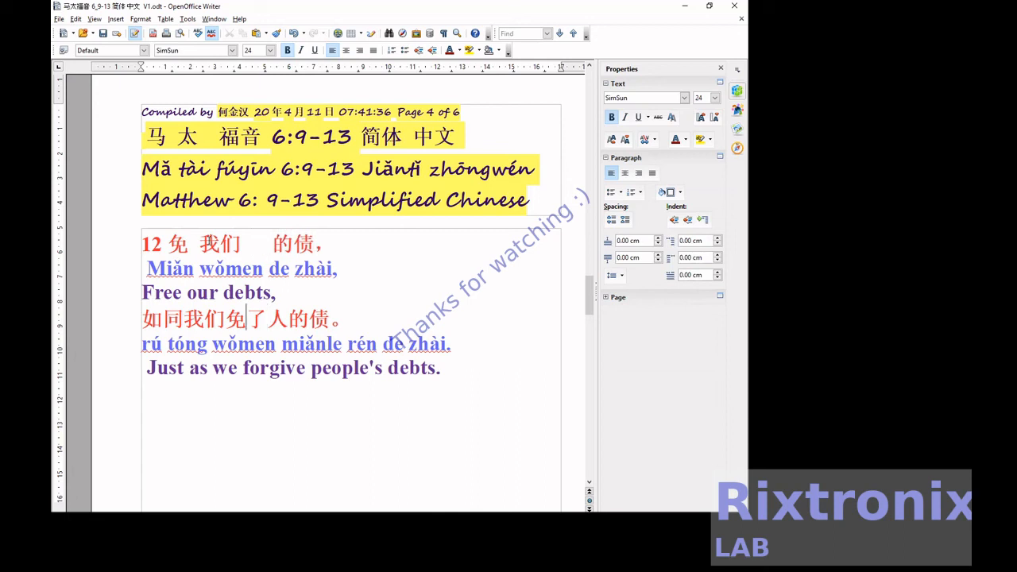
key("Right")
key("Right")
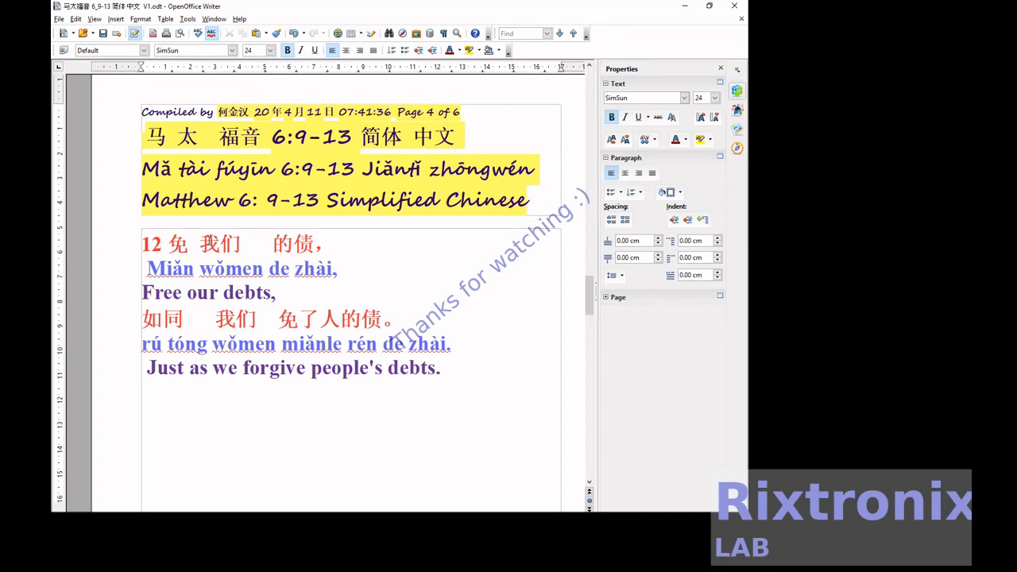
key("Right")
Add an extra leading space to the verse 13 pinyin line "Bù jiào wǒmen yùjiàn shìtàn," on page 5.
key("Down")
key("Down")
key("Down")
key("Down")
key("Down")
key("Down")
key("Down")
key("Down")
key("Down")
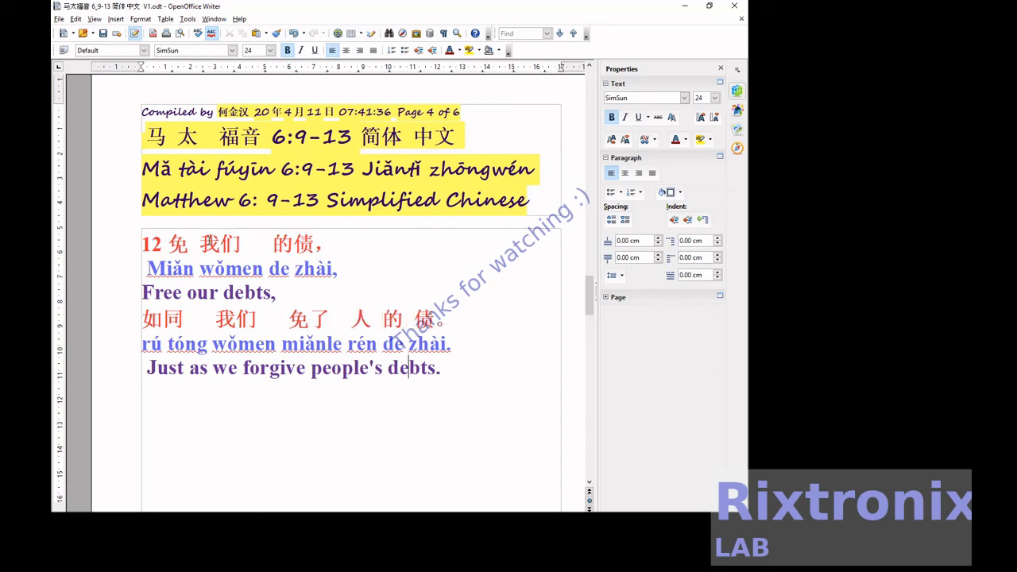
key("Down")
key("Down")
key("Down")
key("Down")
key("Down")
key("Down")
key("Down")
key("Down")
key("Down")
key("Down")
key("Down")
key("Down")
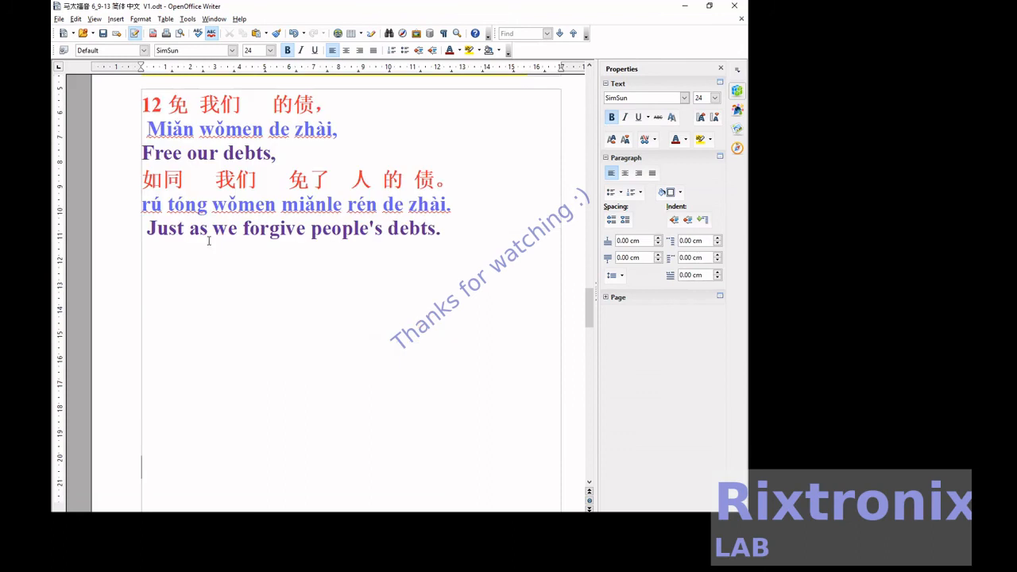
key("Left")
key("Left")
key("Left")
key("Left")
key("Left")
key("Left")
key("Left")
key("Left")
key("Left")
key("Left")
key("Left")
key("Left")
key("Left")
key("Left")
key("Left")
key("Left")
key("Left")
key("Left")
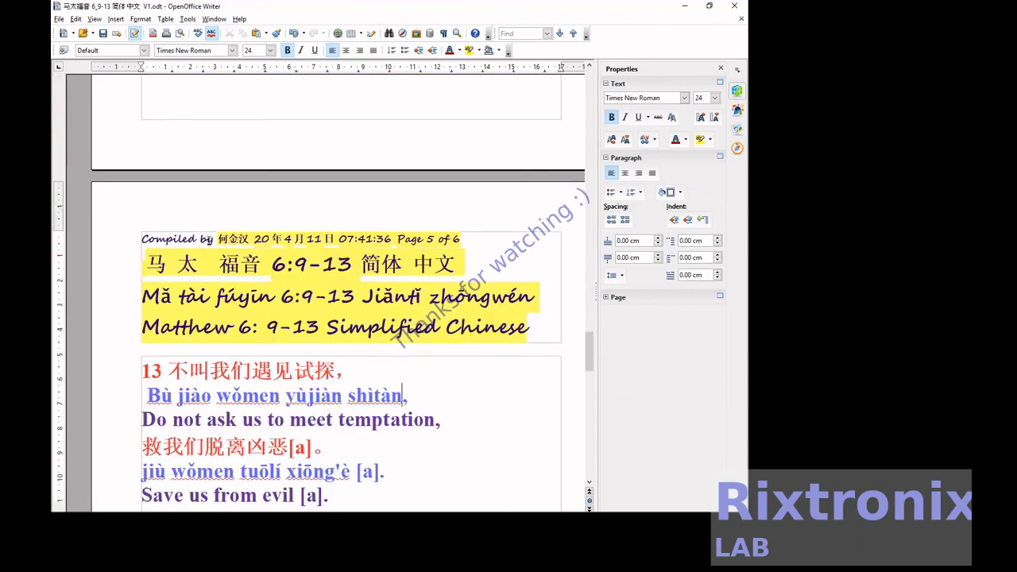
key("Left")
key("Left")
key("Left")
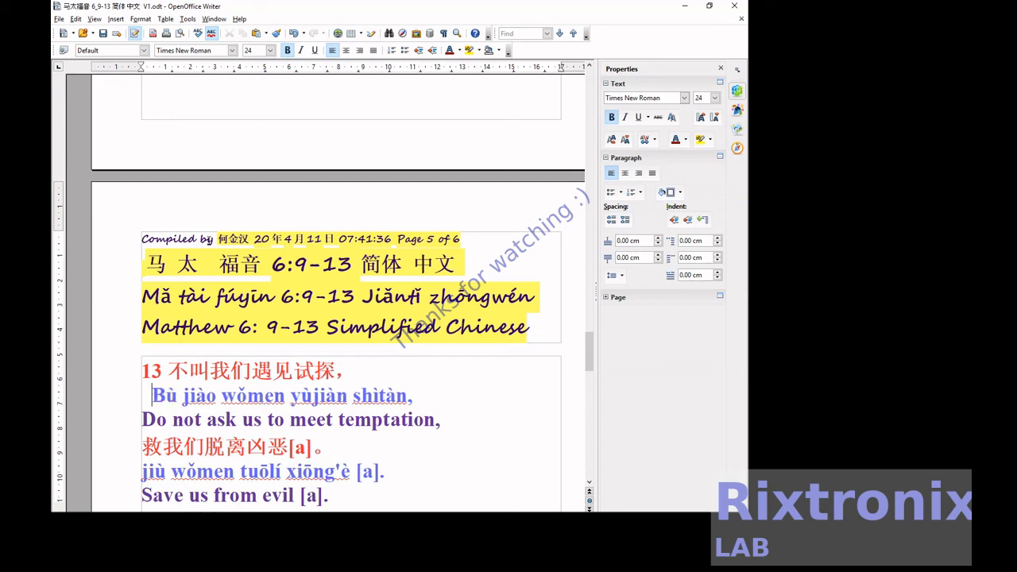
Space out the first line of verse 13 as "不叫 我们 遇见 试探，" to match its pinyin.
key("Right")
key("Right")
key("Right")
key("Right")
key("Right")
key("Right")
key("Right")
key("Right")
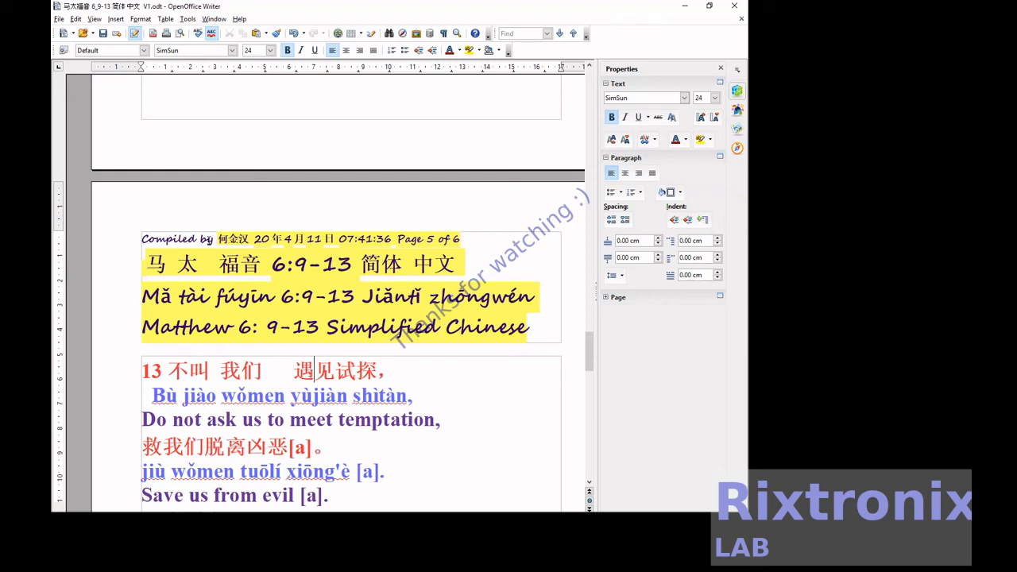
Space out the second line of verse 13 as "救 我们 脱离 凶 恶[a]。" above "jiù wǒmen tuōlí xiōng'è [a].".
key("Down")
key("Down")
key("Left")
key("Left")
key("Left")
key("Left")
key("Left")
key("Left")
key("Left")
key("Left")
key("Left")
key("Right")
key("Right")
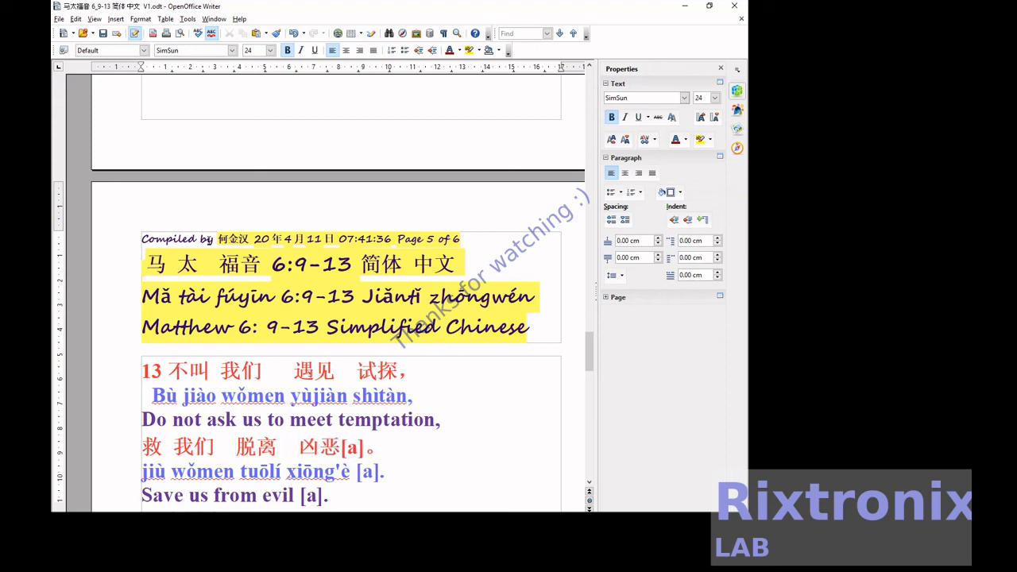
key("Right")
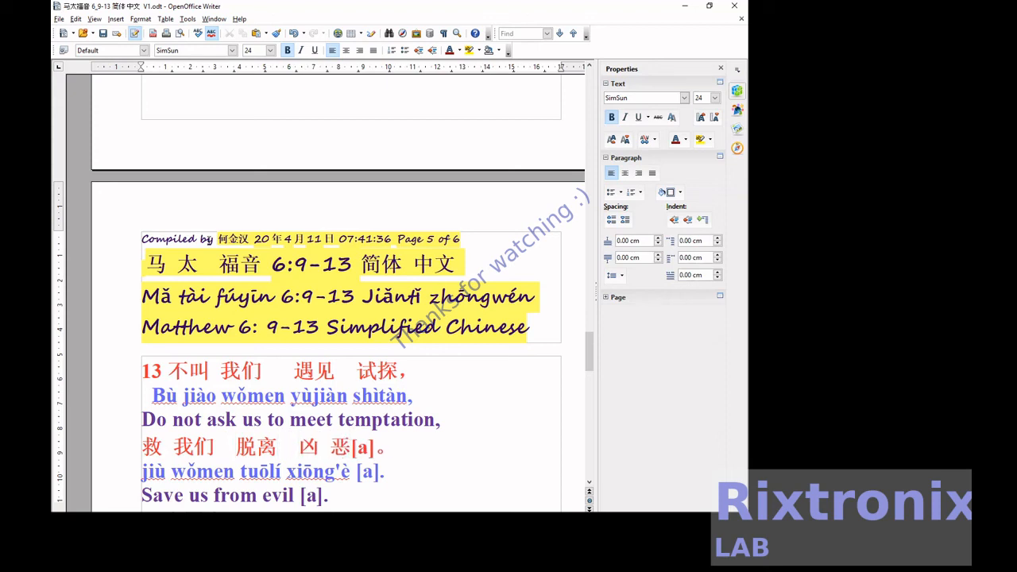
Space out the third line of verse 13 as "因为 国度、" above "Yīnwèi guódù,".
key("Down")
key("Down")
key("Left")
key("Left")
key("Left")
key("Left")
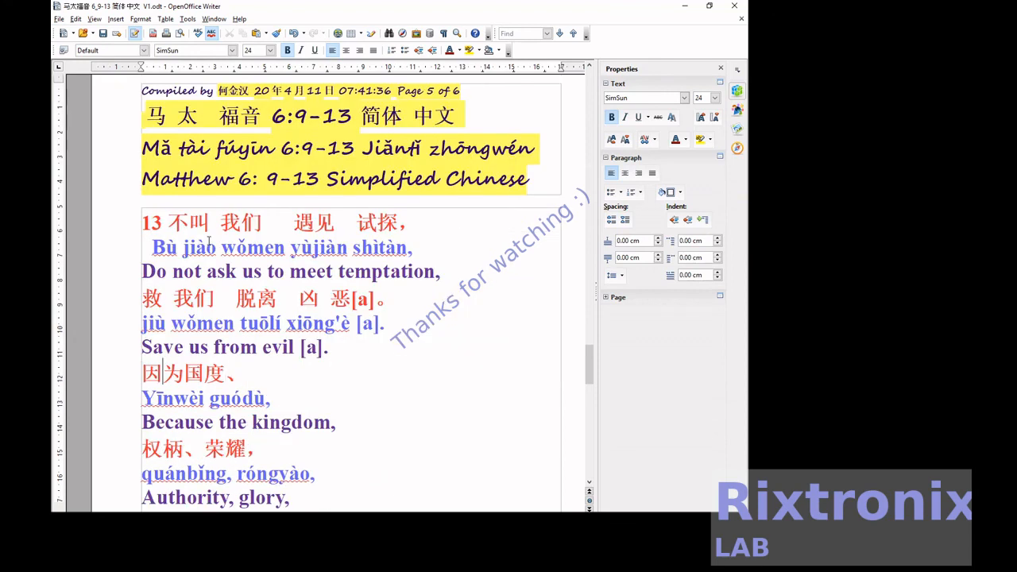
Space out the verse 13 line as "权柄、 荣耀，" so 荣耀 stands above "róngyào".
key("Down")
key("Down")
key("Down")
key("Left")
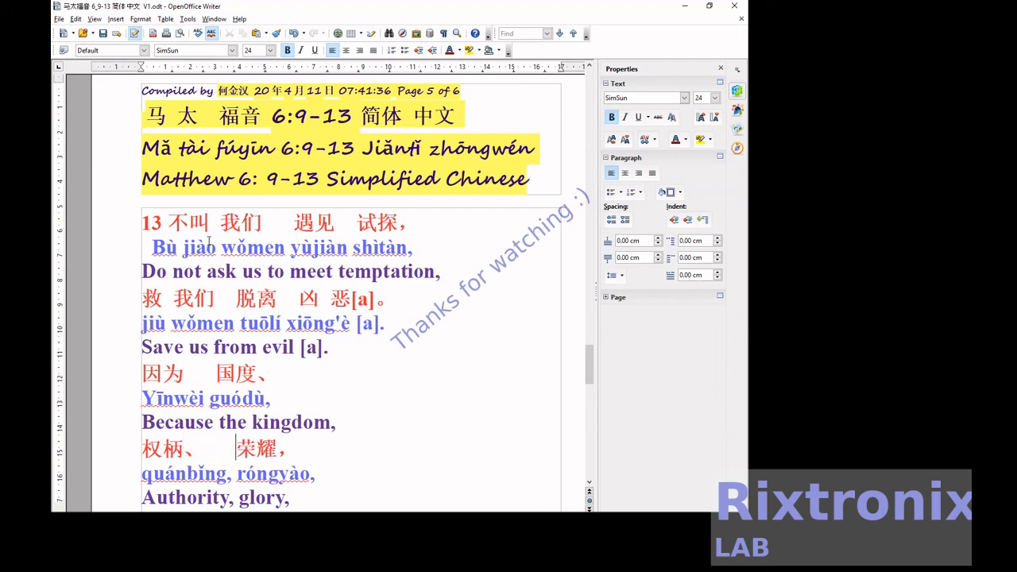
Space out the verse 13 line as "全 是 你的，" above "quán shì nǐ de,".
key("Down")
key("Down")
key("Down")
key("Left")
key("Left")
key("Left")
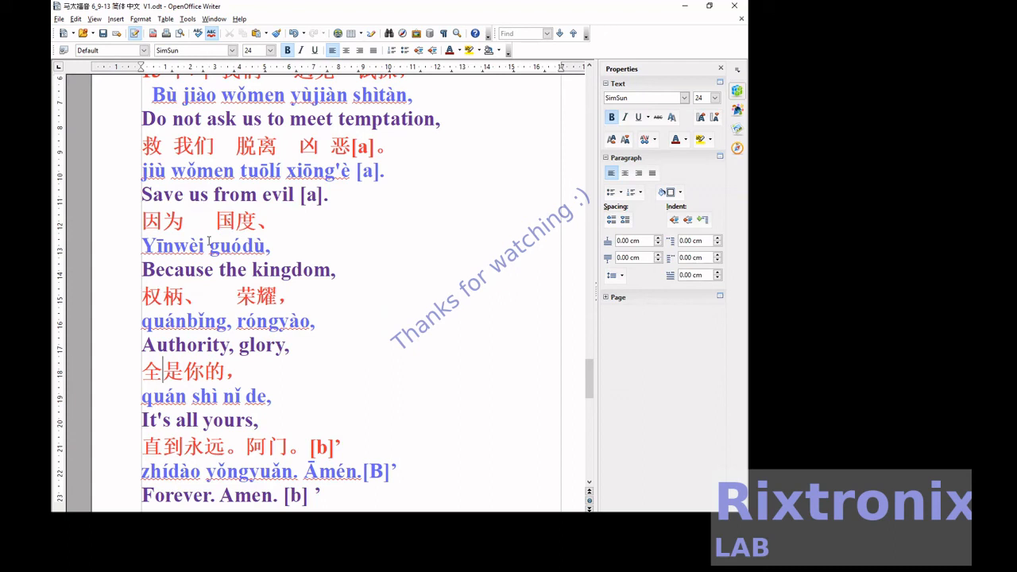
key("Right")
Space out the final verse 13 line as "直到 永远。 阿门。[b]’", placing 阿门 above "Āmén".
key("Down")
key("Down")
key("Left")
key("Left")
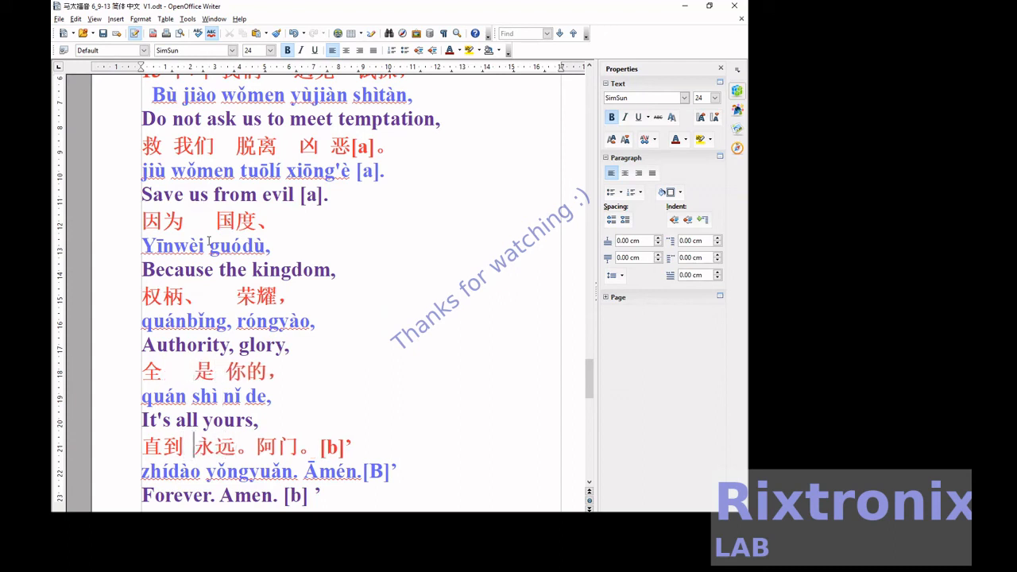
key("Right")
key("Right")
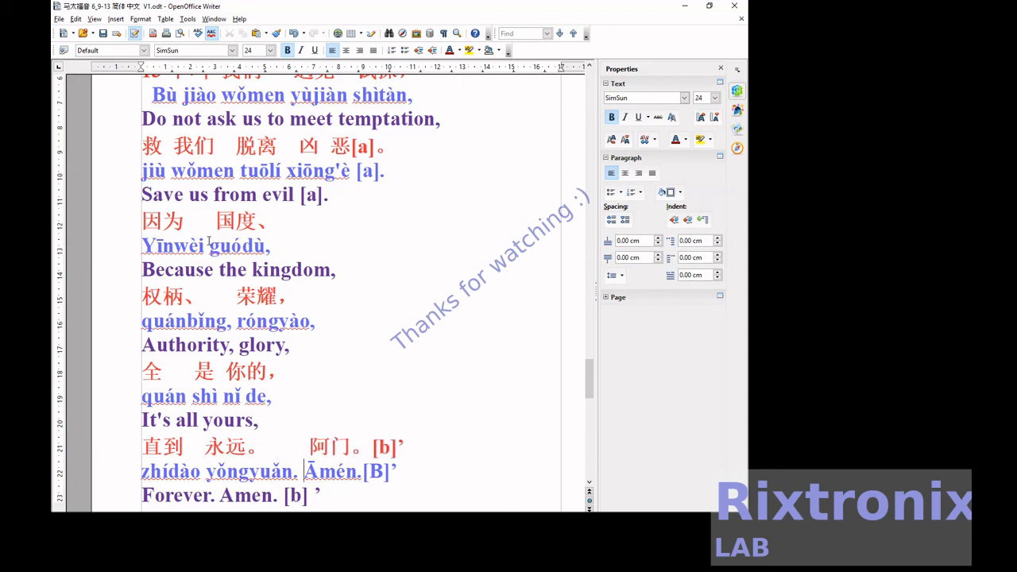
Space out the first footnote's Chinese line as "马 太 福音 6:13 或作： 脱离恶者。", moving 脱离恶者 toward "Tuōlí è zhě".
key("Down")
key("Down")
key("Down")
key("Down")
key("Down")
key("Down")
key("Down")
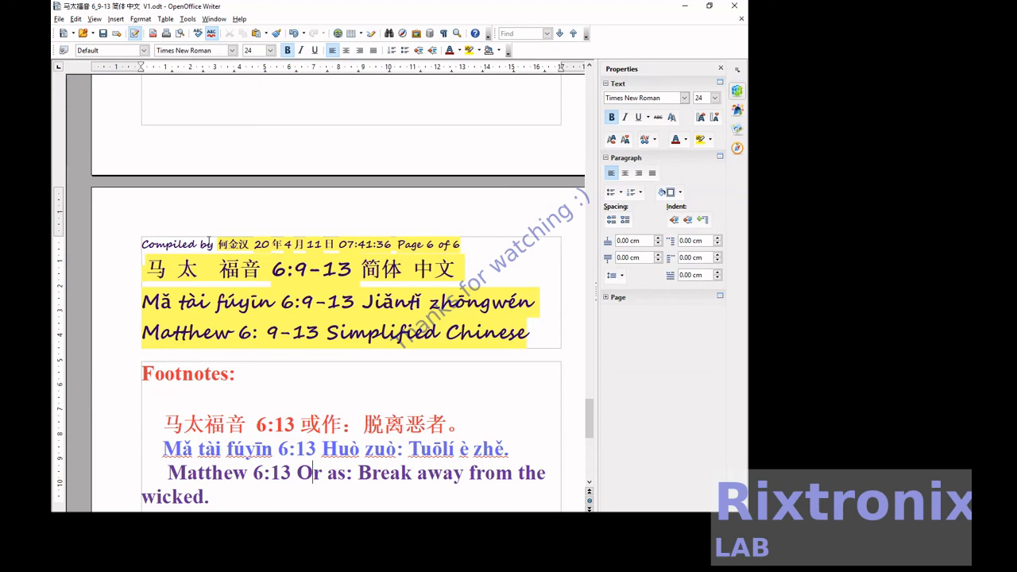
key("Up")
key("Left")
key("Left")
key("Left")
key("Left")
key("Right")
key("Right")
key("Right")
key("Right")
key("Right")
key("Right")
key("Right")
key("Right")
key("Right")
key("Right")
key("Right")
key("Right")
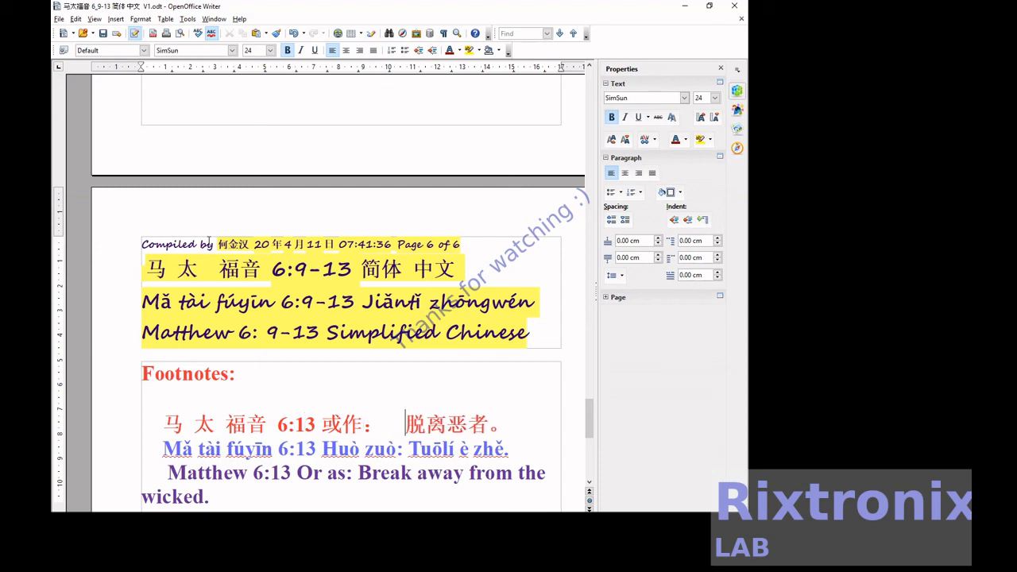
Copy the second footnote's first pinyin line, "Mǎ tài fúyīn 6:13 Yǒu gǔ juǎn wú “yīnwèi”", and delete it from its place.
key("Down")
key("Down")
key("Down")
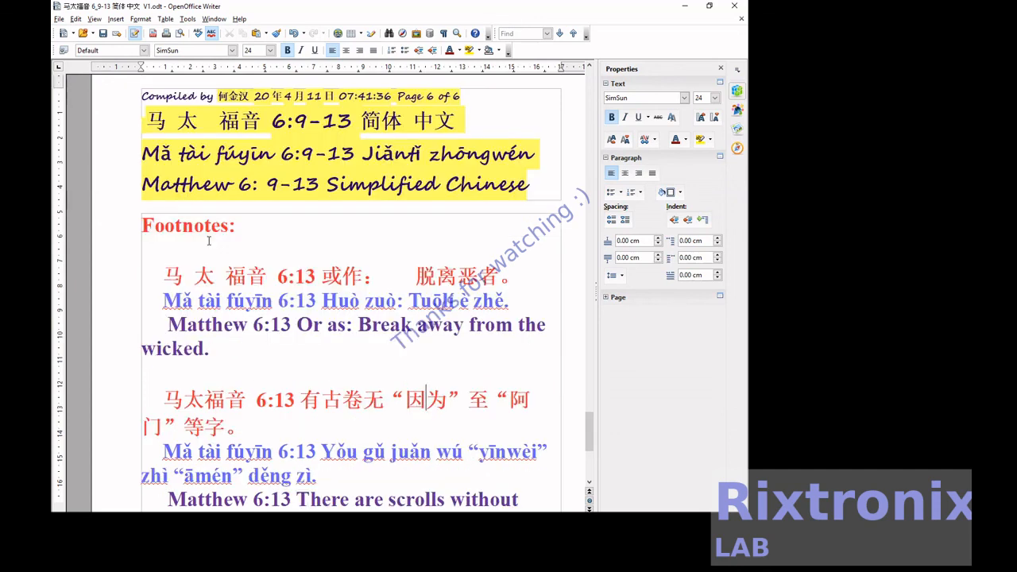
key("Left")
key("Left")
key("Left")
key("Left")
key("Left")
key("Left")
key("Left")
key("Left")
key("Left")
key("Left")
key("Left")
key("Left")
key("Left")
key("Left")
key("Left")
key("Down")
key("Down")
key("Up")
key("shift+End")
key("ctrl+c")
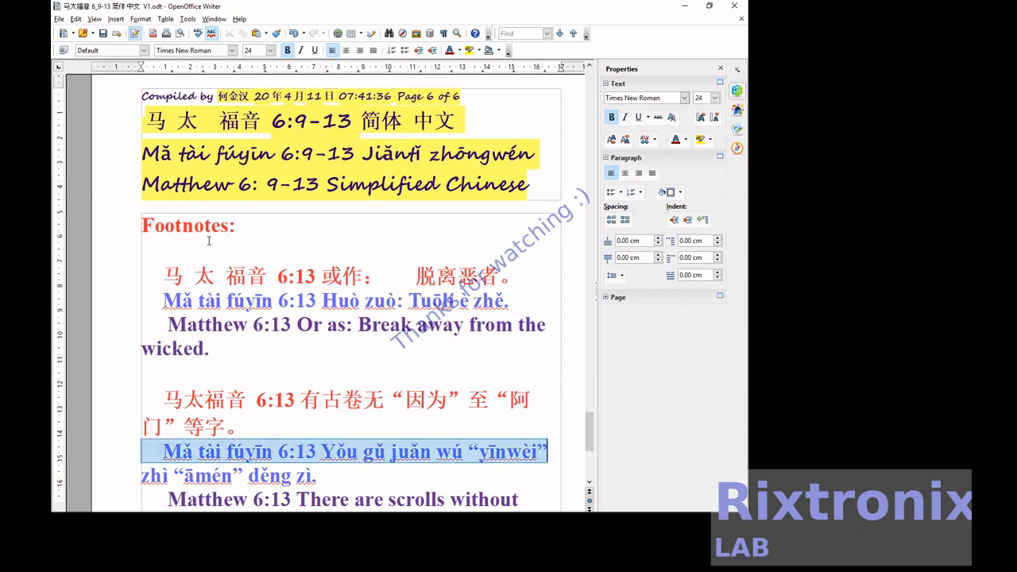
key("Delete")
Break the second footnote's Chinese text after "至“阿" and paste the copied pinyin line beneath it, above "门”等字。".
key("End")
key("Right")
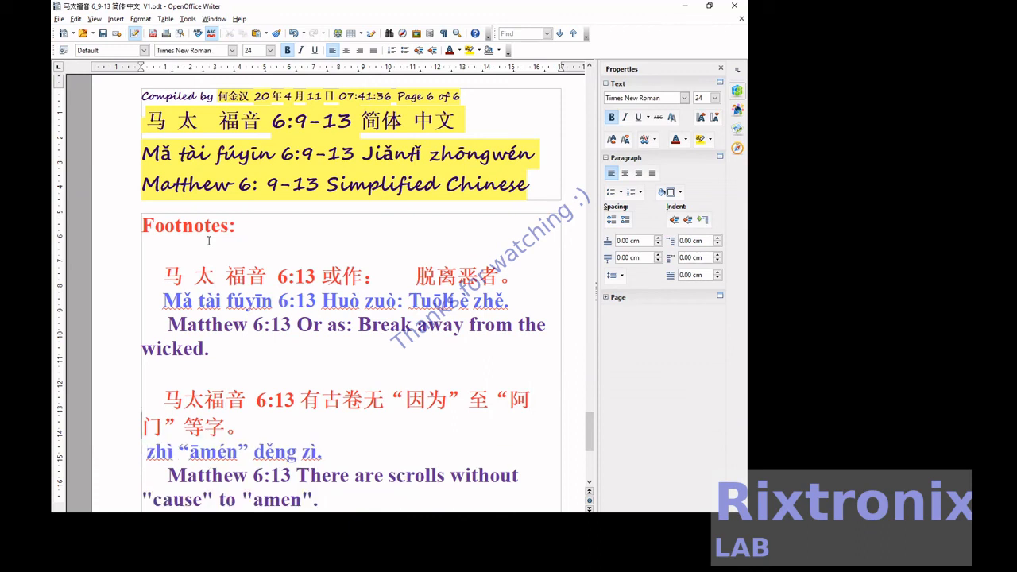
key("Up")
key("End")
key("Return")
key("ctrl+v")
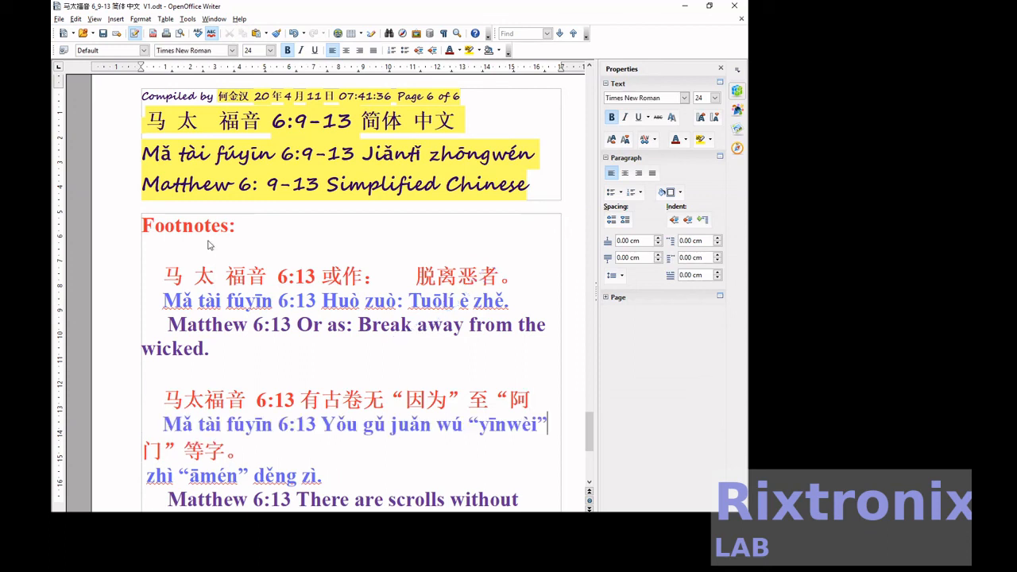
Space out the second footnote's first Chinese line, "马太福音 6:13 有古卷无“因为”至“阿", to align with the pinyin beneath it.
key("Up")
key("ctrl+Left")
key("ctrl+Left")
key("ctrl+Left")
key("ctrl+Left")
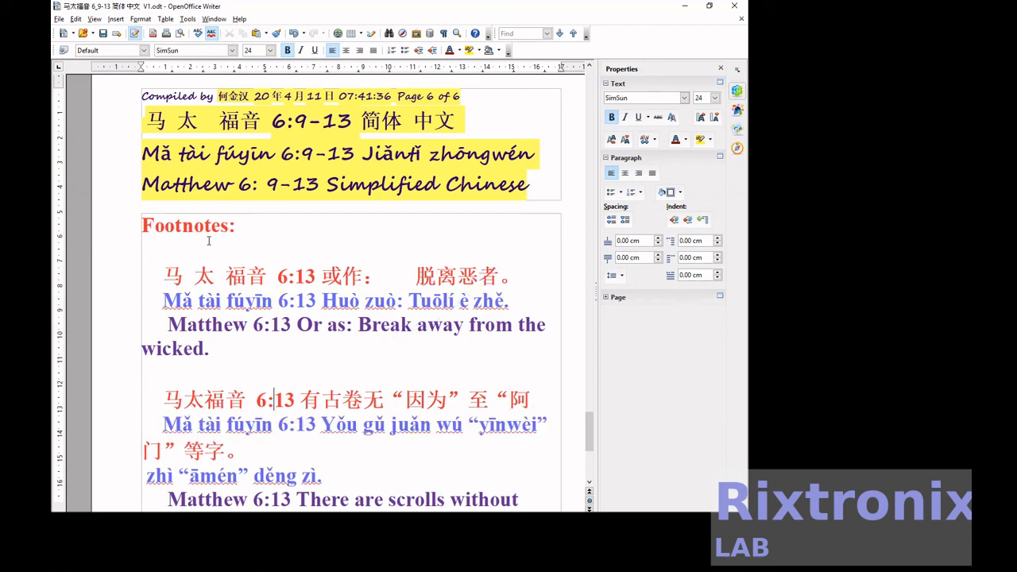